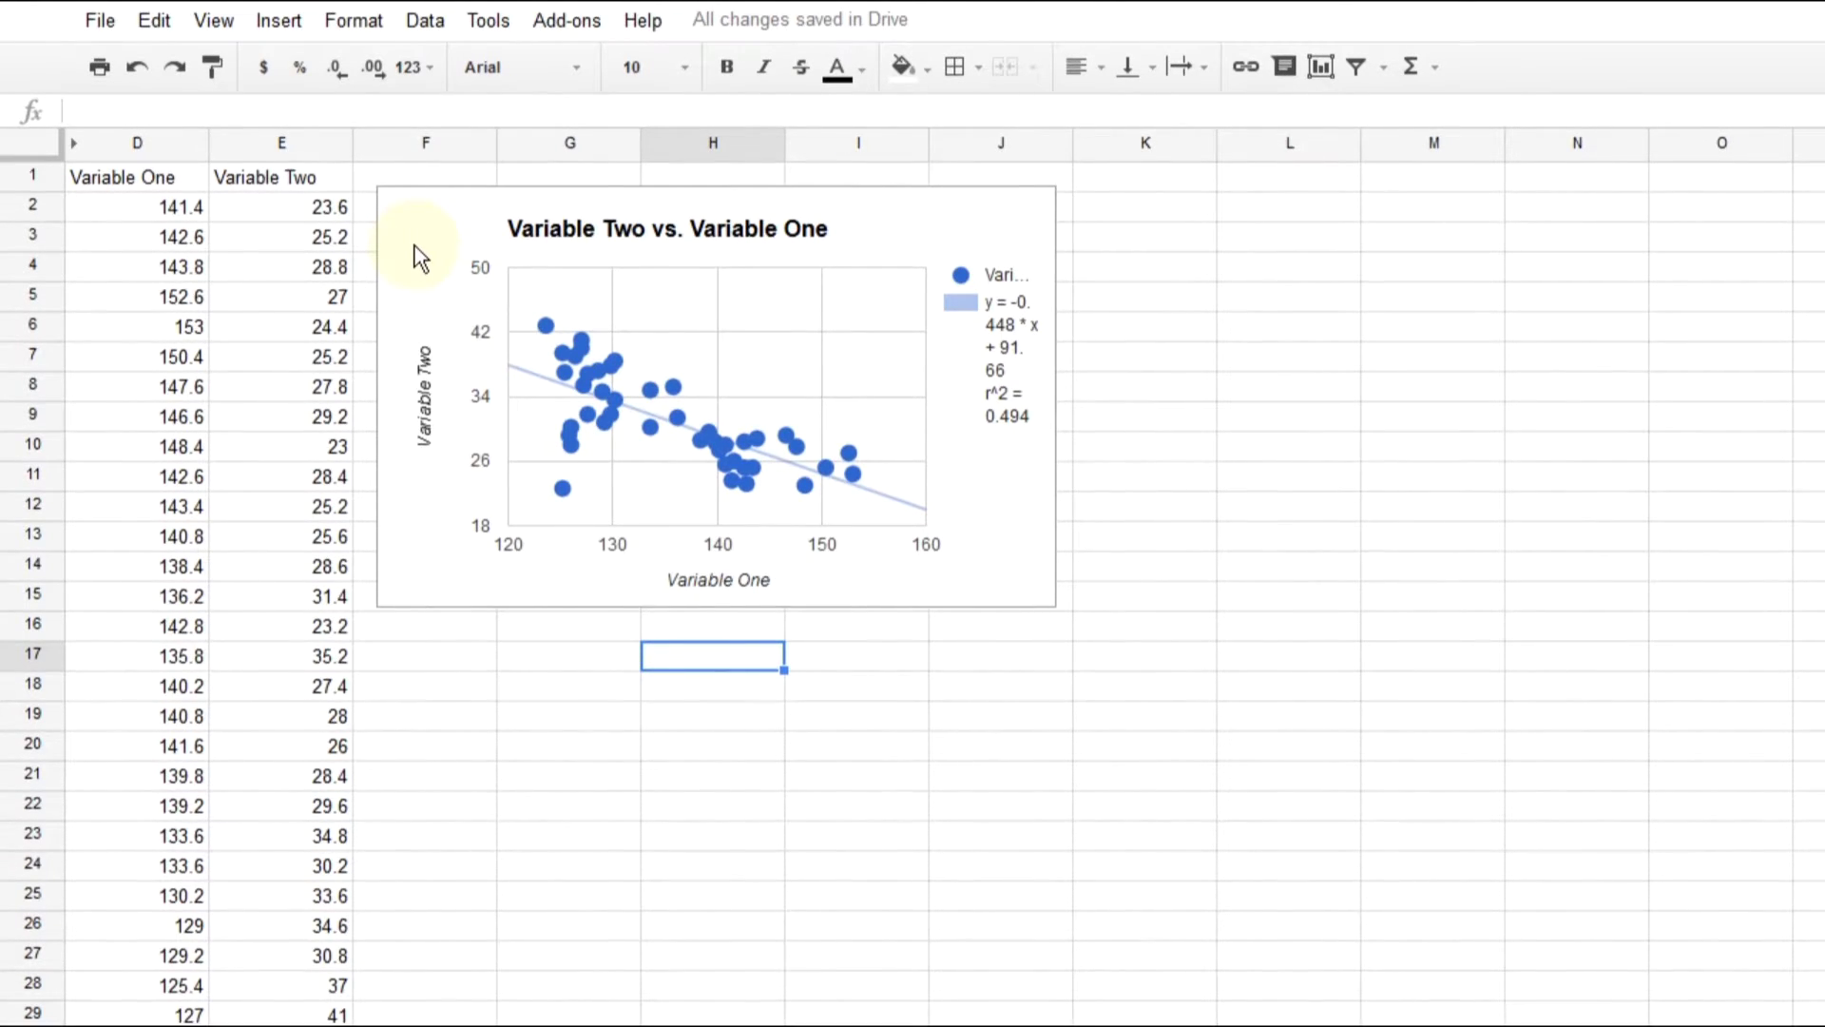
{"action": "left_click", "coordinate": [596, 231]}
{"action": "right_click", "coordinate": [596, 231]}
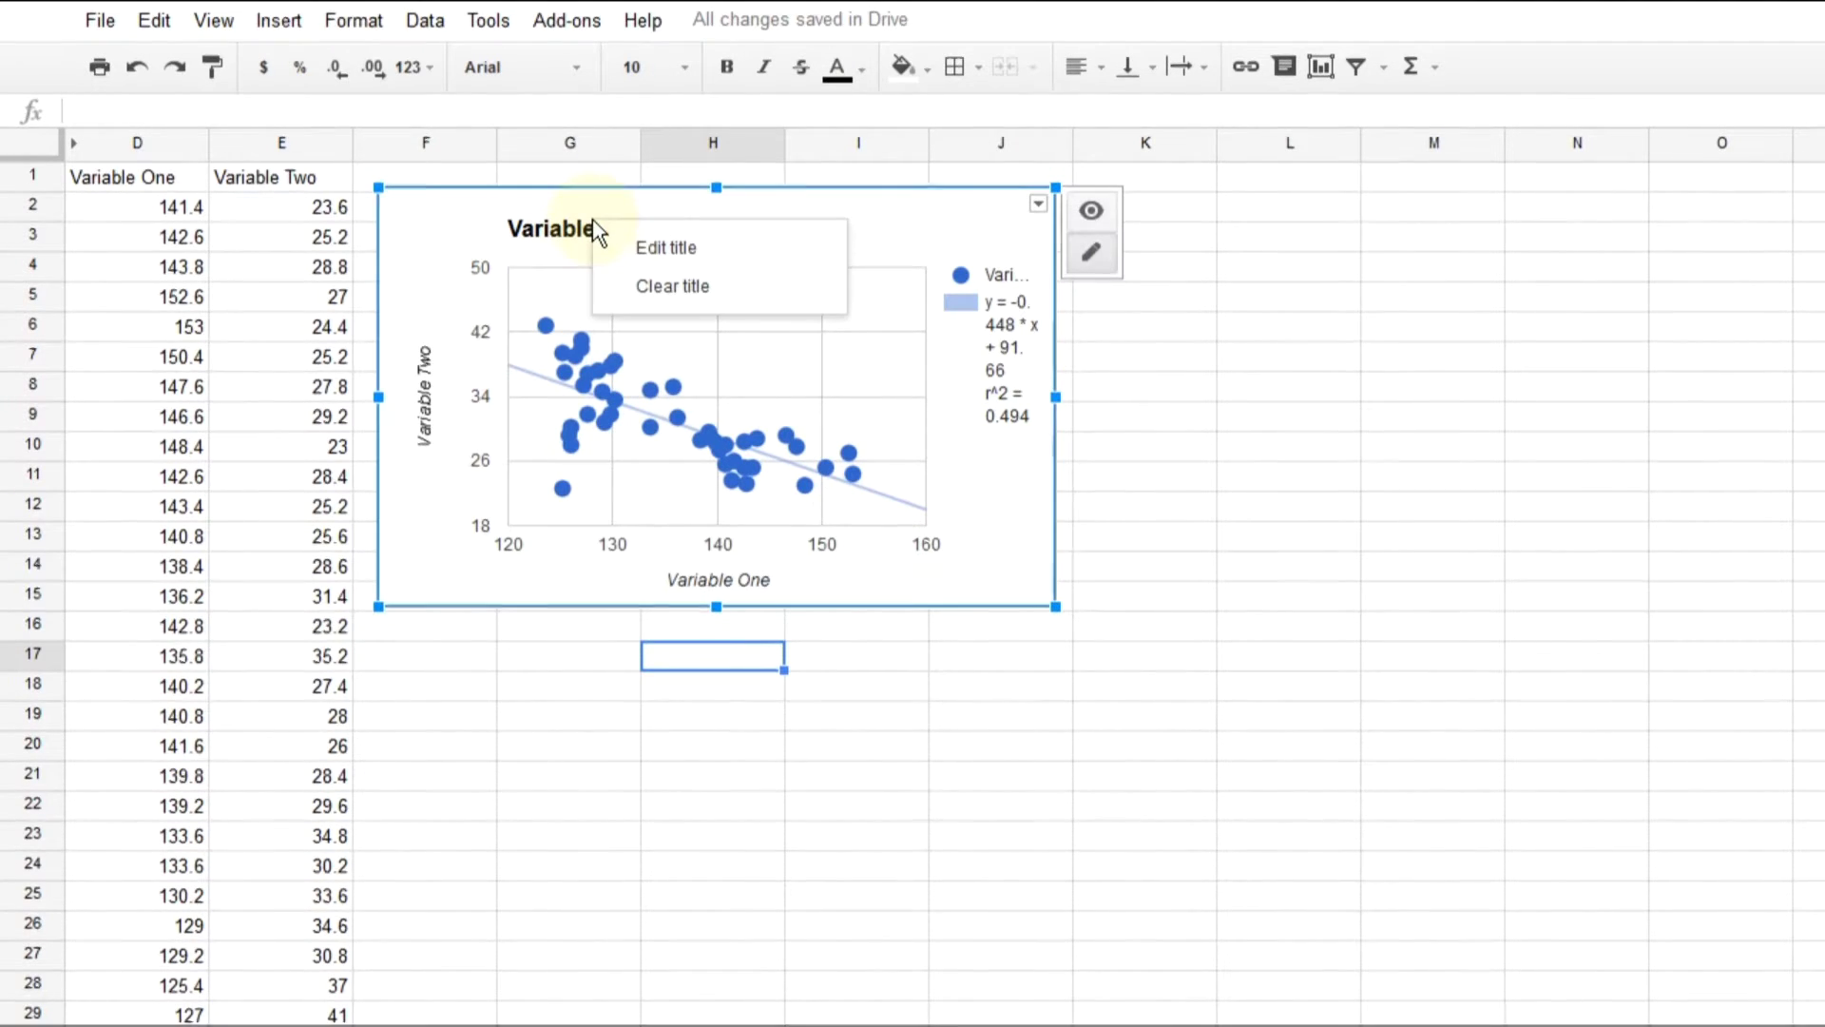
{"action": "left_click", "coordinate": [666, 248]}
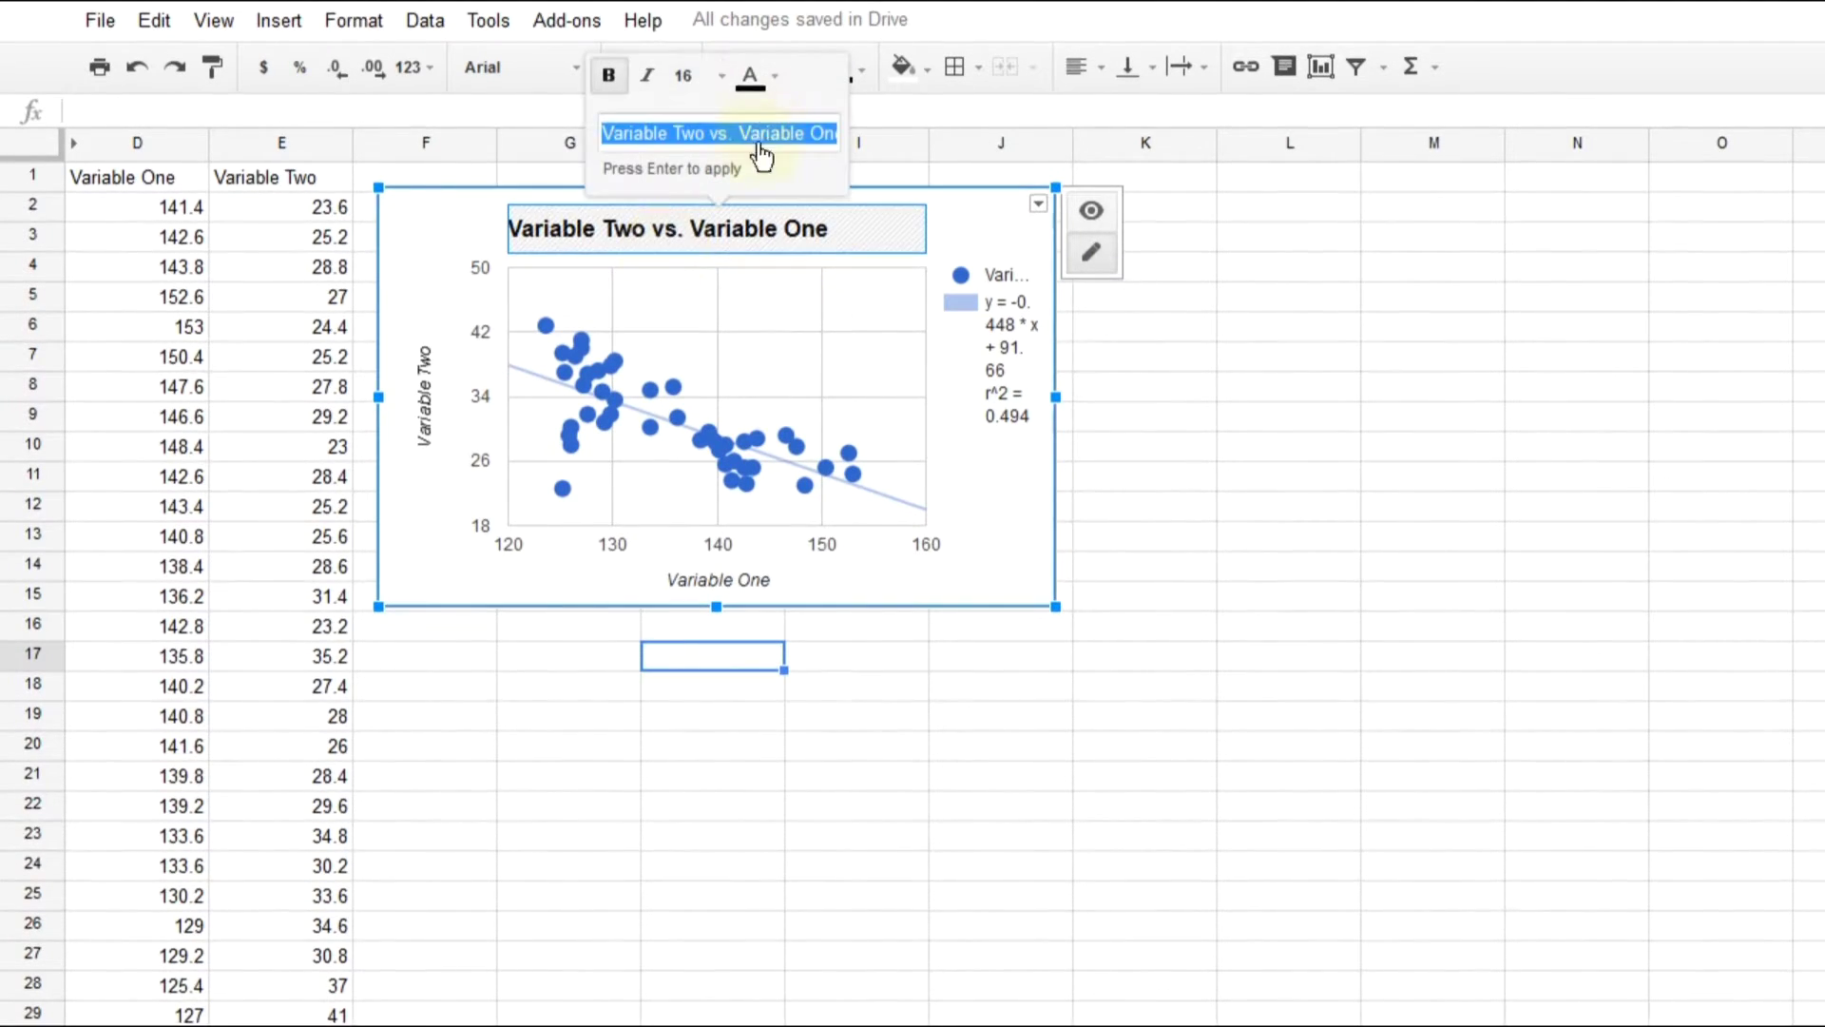
{"action": "left_click", "coordinate": [442, 344]}
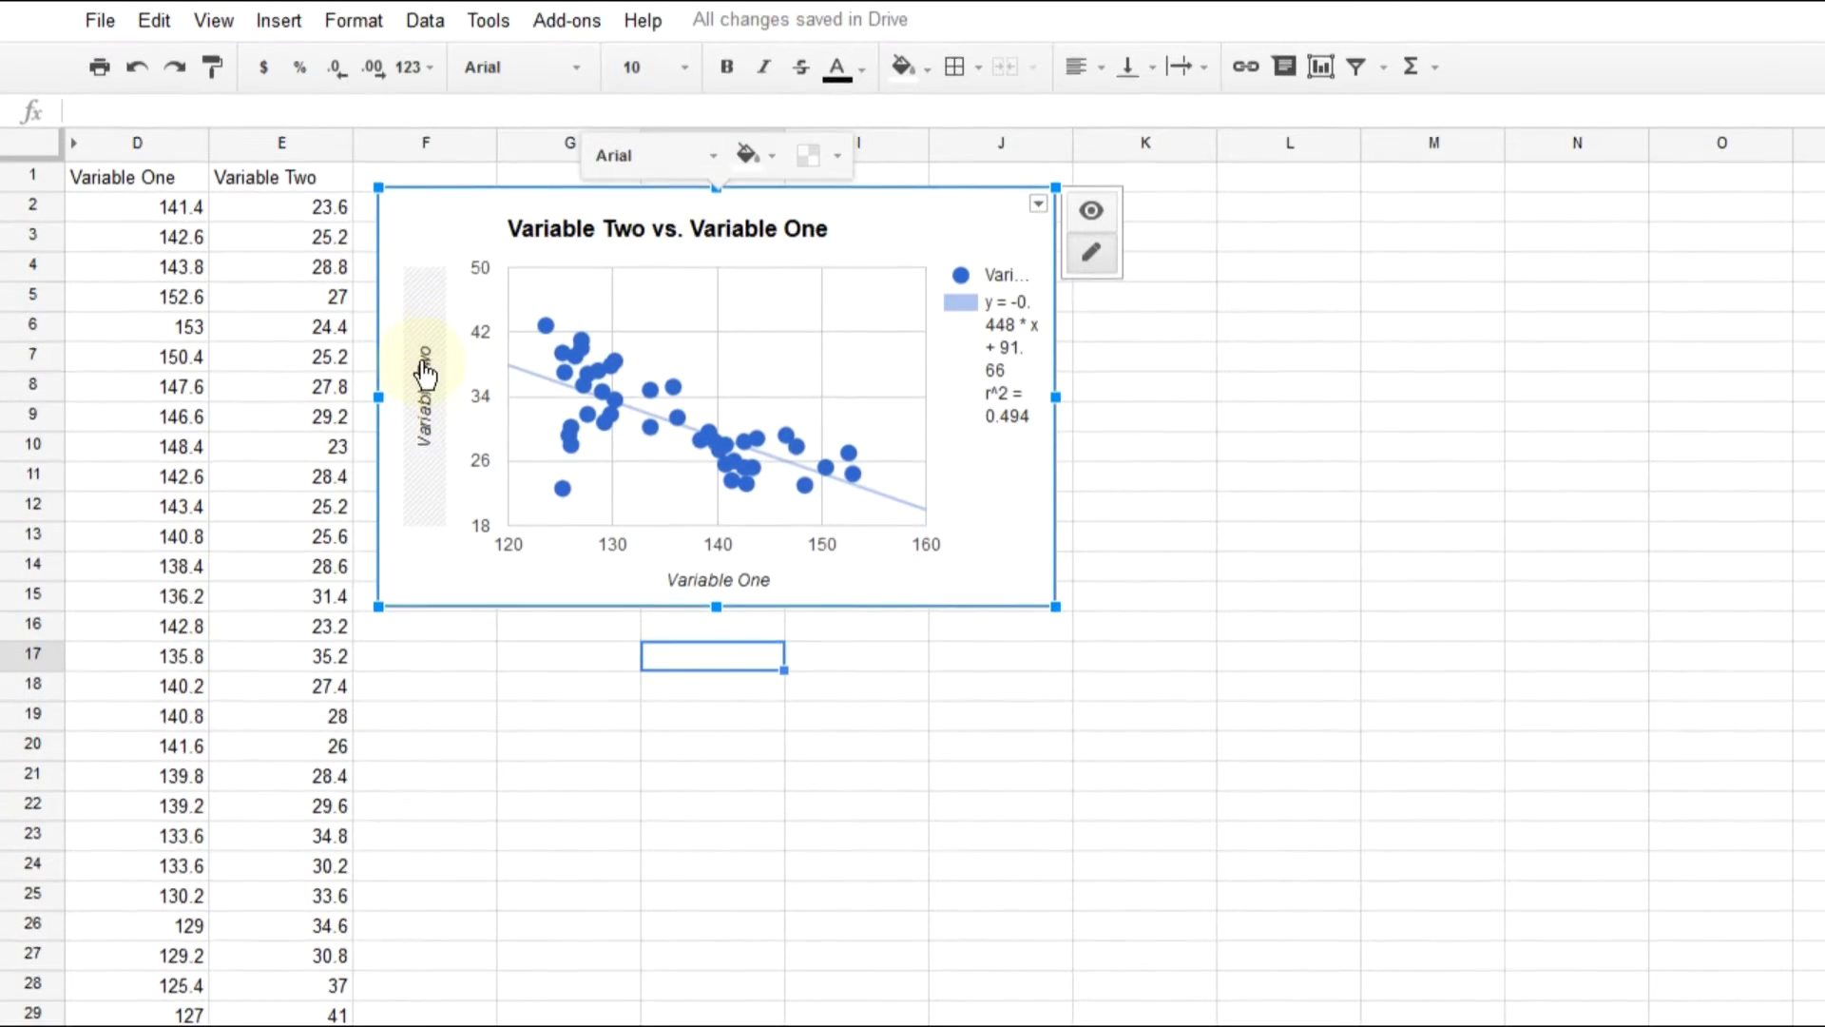
{"action": "right_click", "coordinate": [425, 374]}
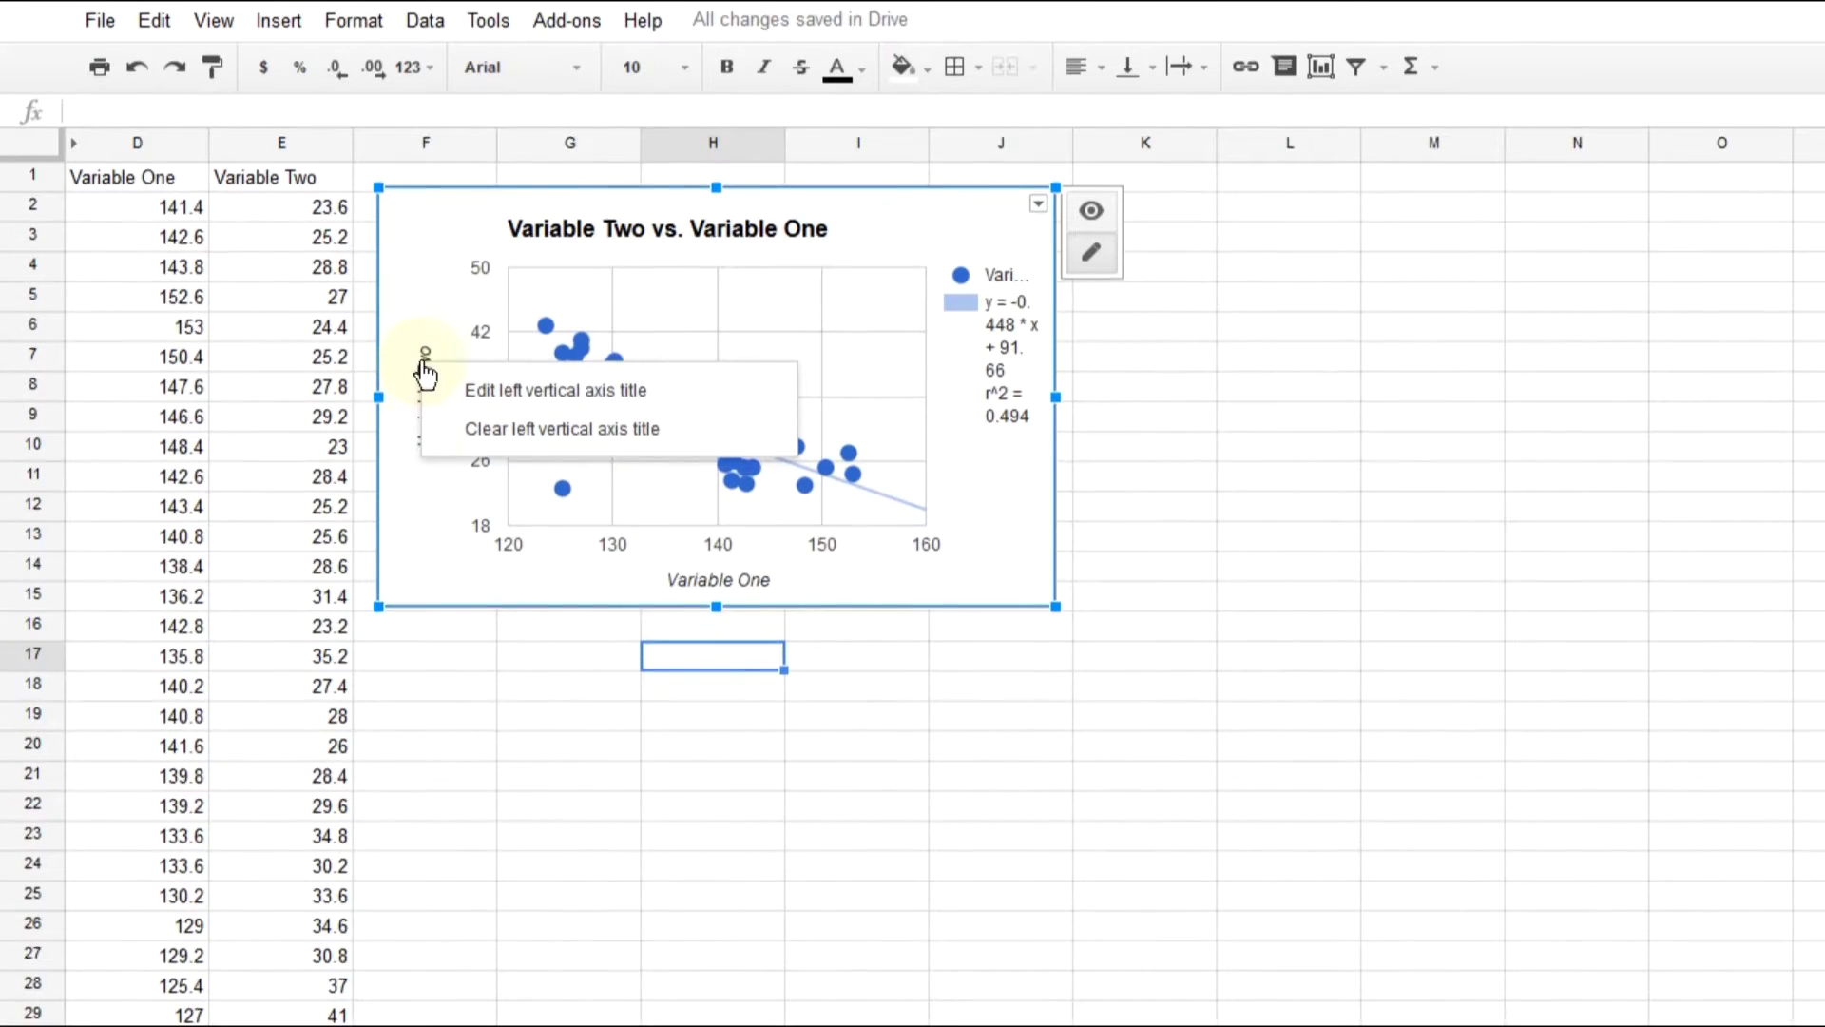
{"action": "left_click", "coordinate": [449, 561]}
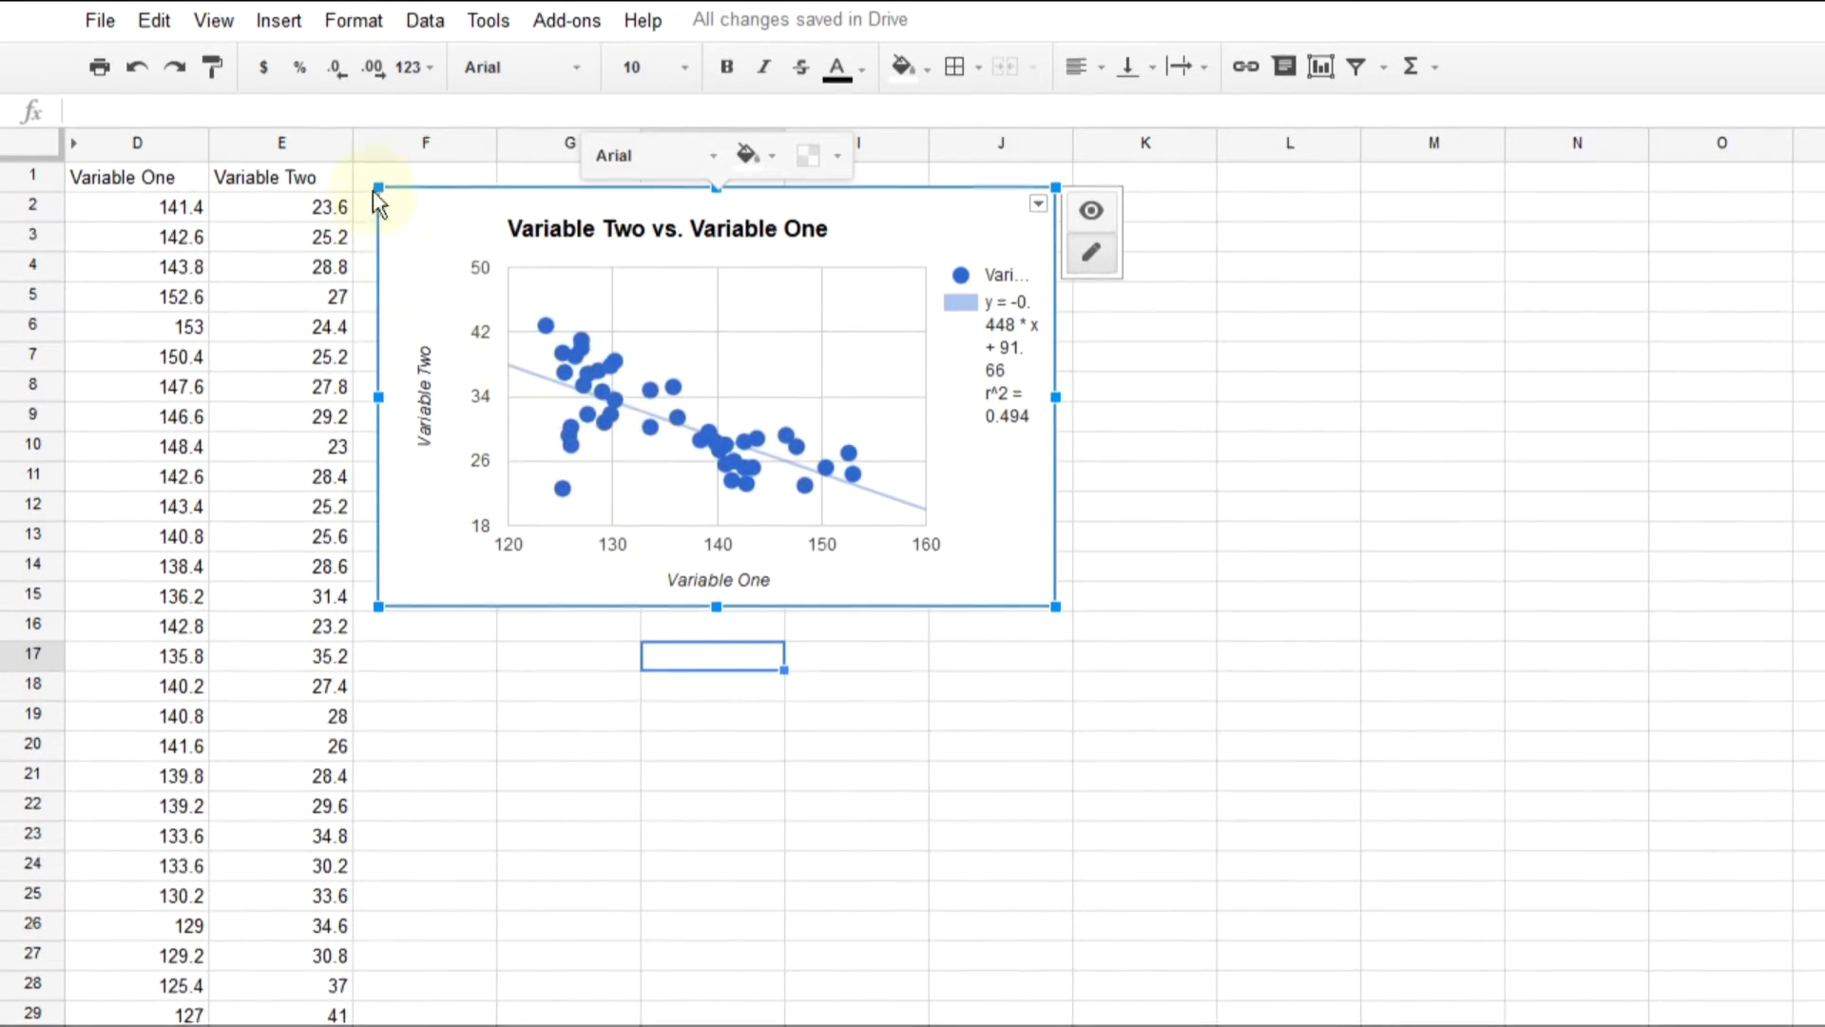
- Drag the chart larger toward the upper left and set the series' point size to 2px
{"action": "left_click_drag", "start_coordinate": [378, 188], "coordinate": [329, 162]}
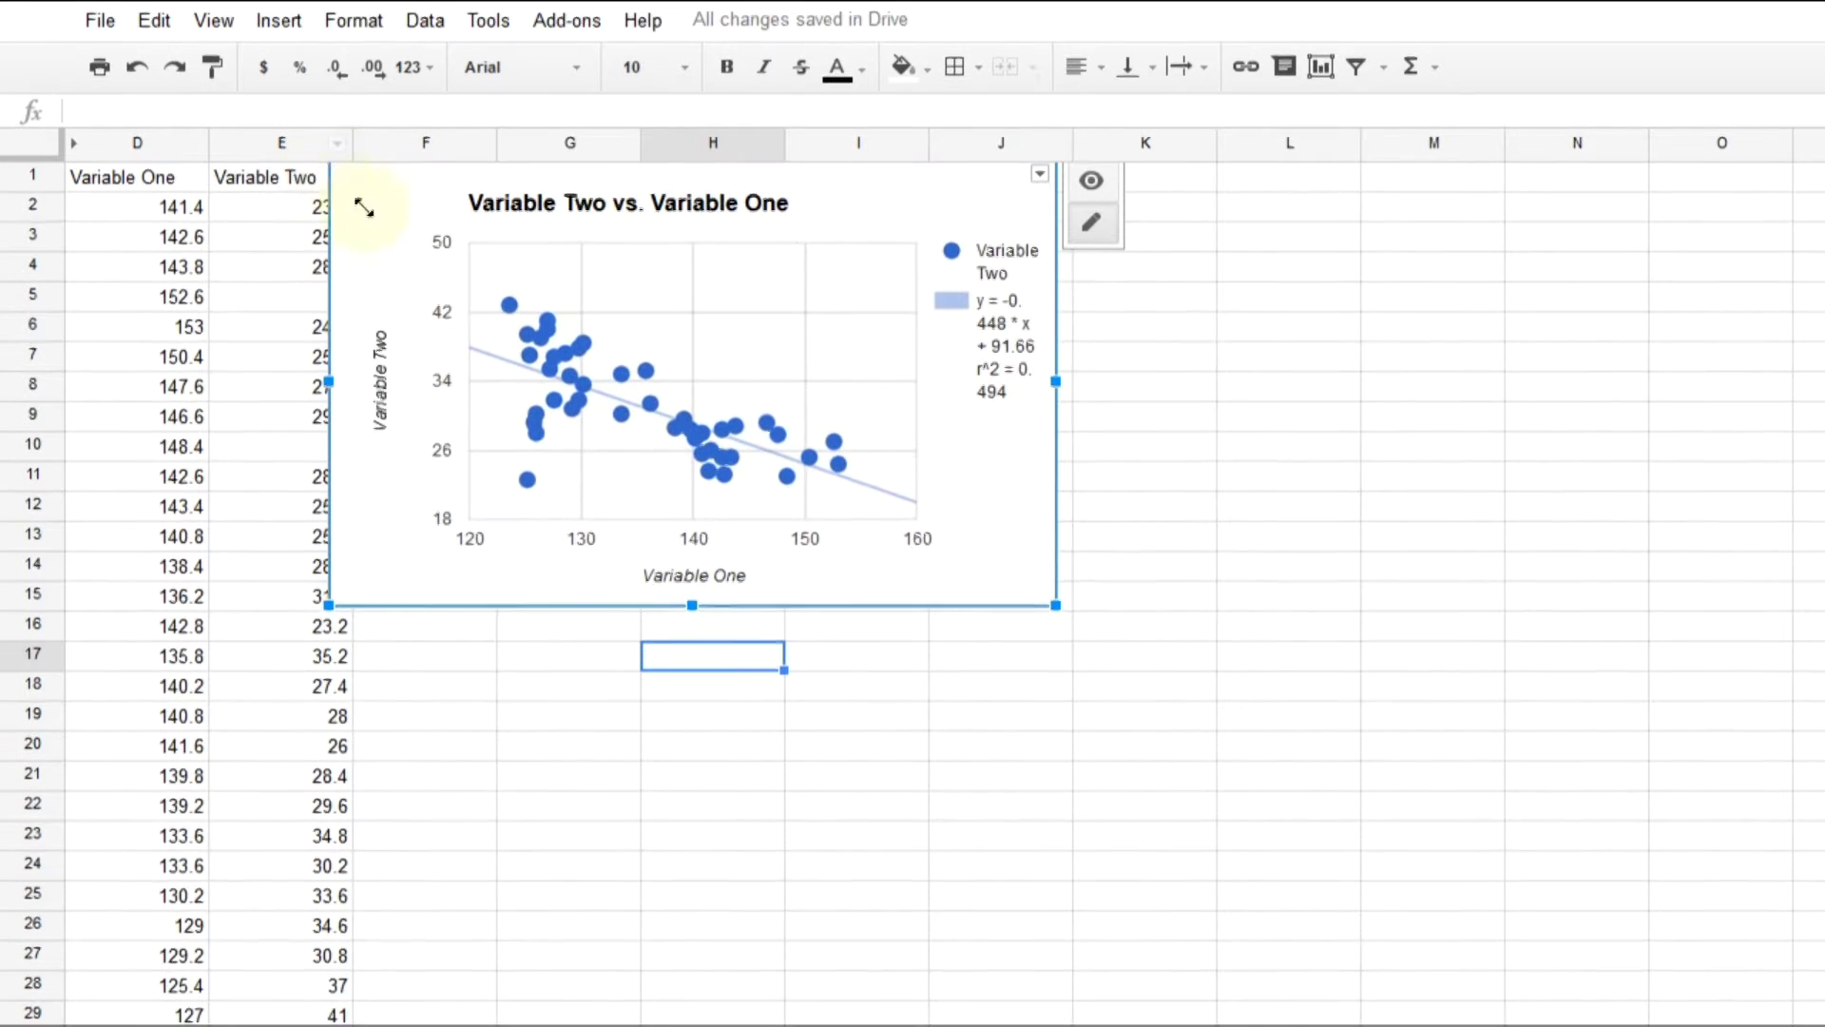
{"action": "right_click", "coordinate": [504, 306]}
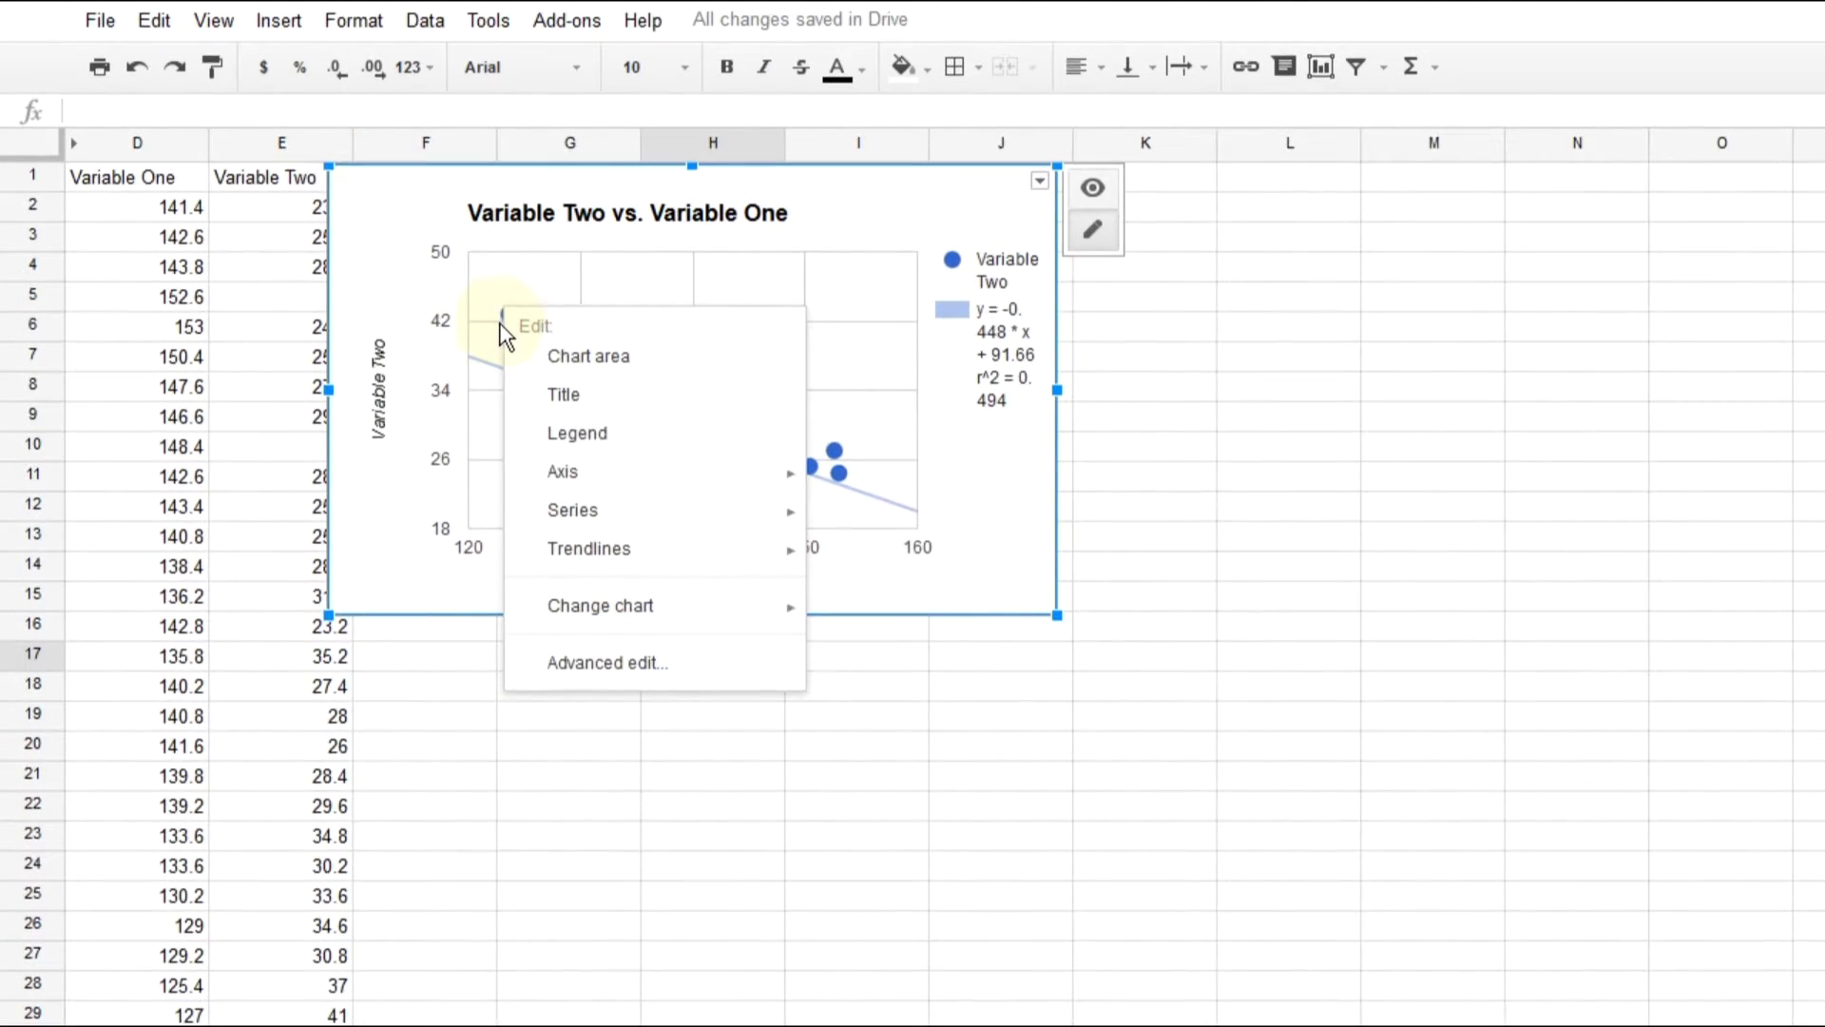
{"action": "left_click", "coordinate": [541, 300]}
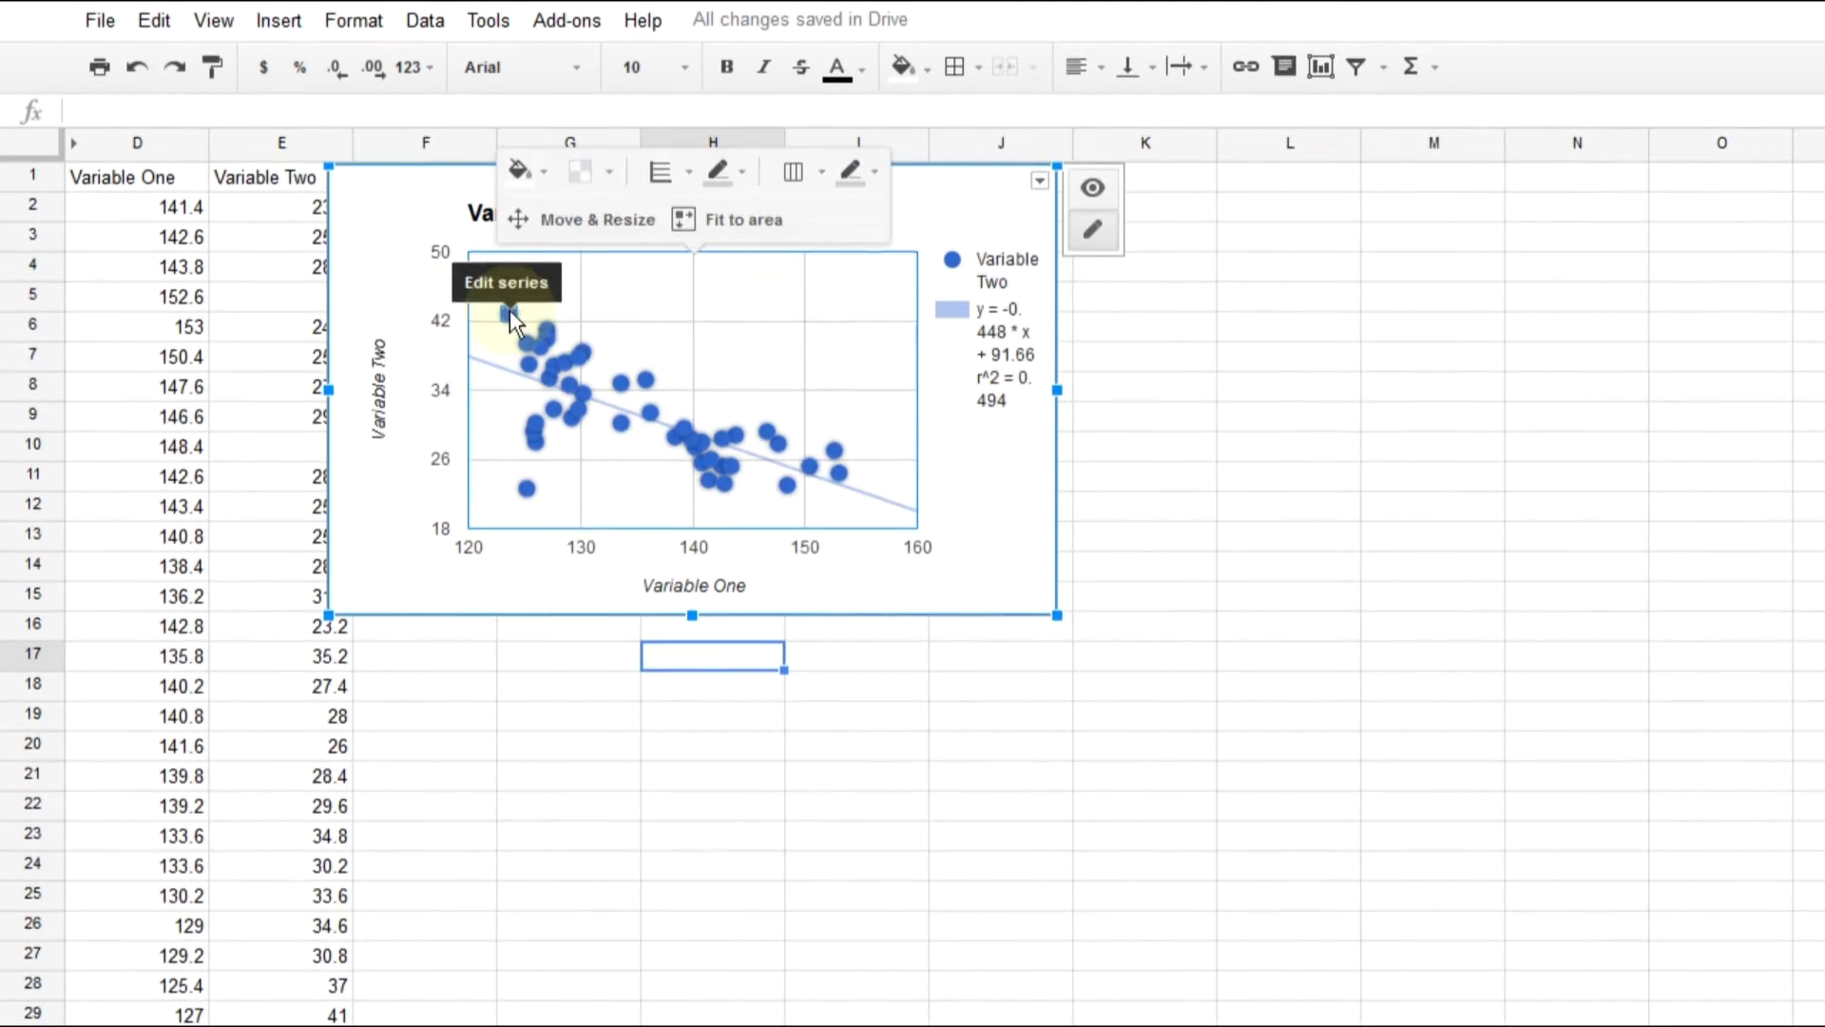
{"action": "left_click", "coordinate": [509, 310]}
{"action": "left_click", "coordinate": [460, 272]}
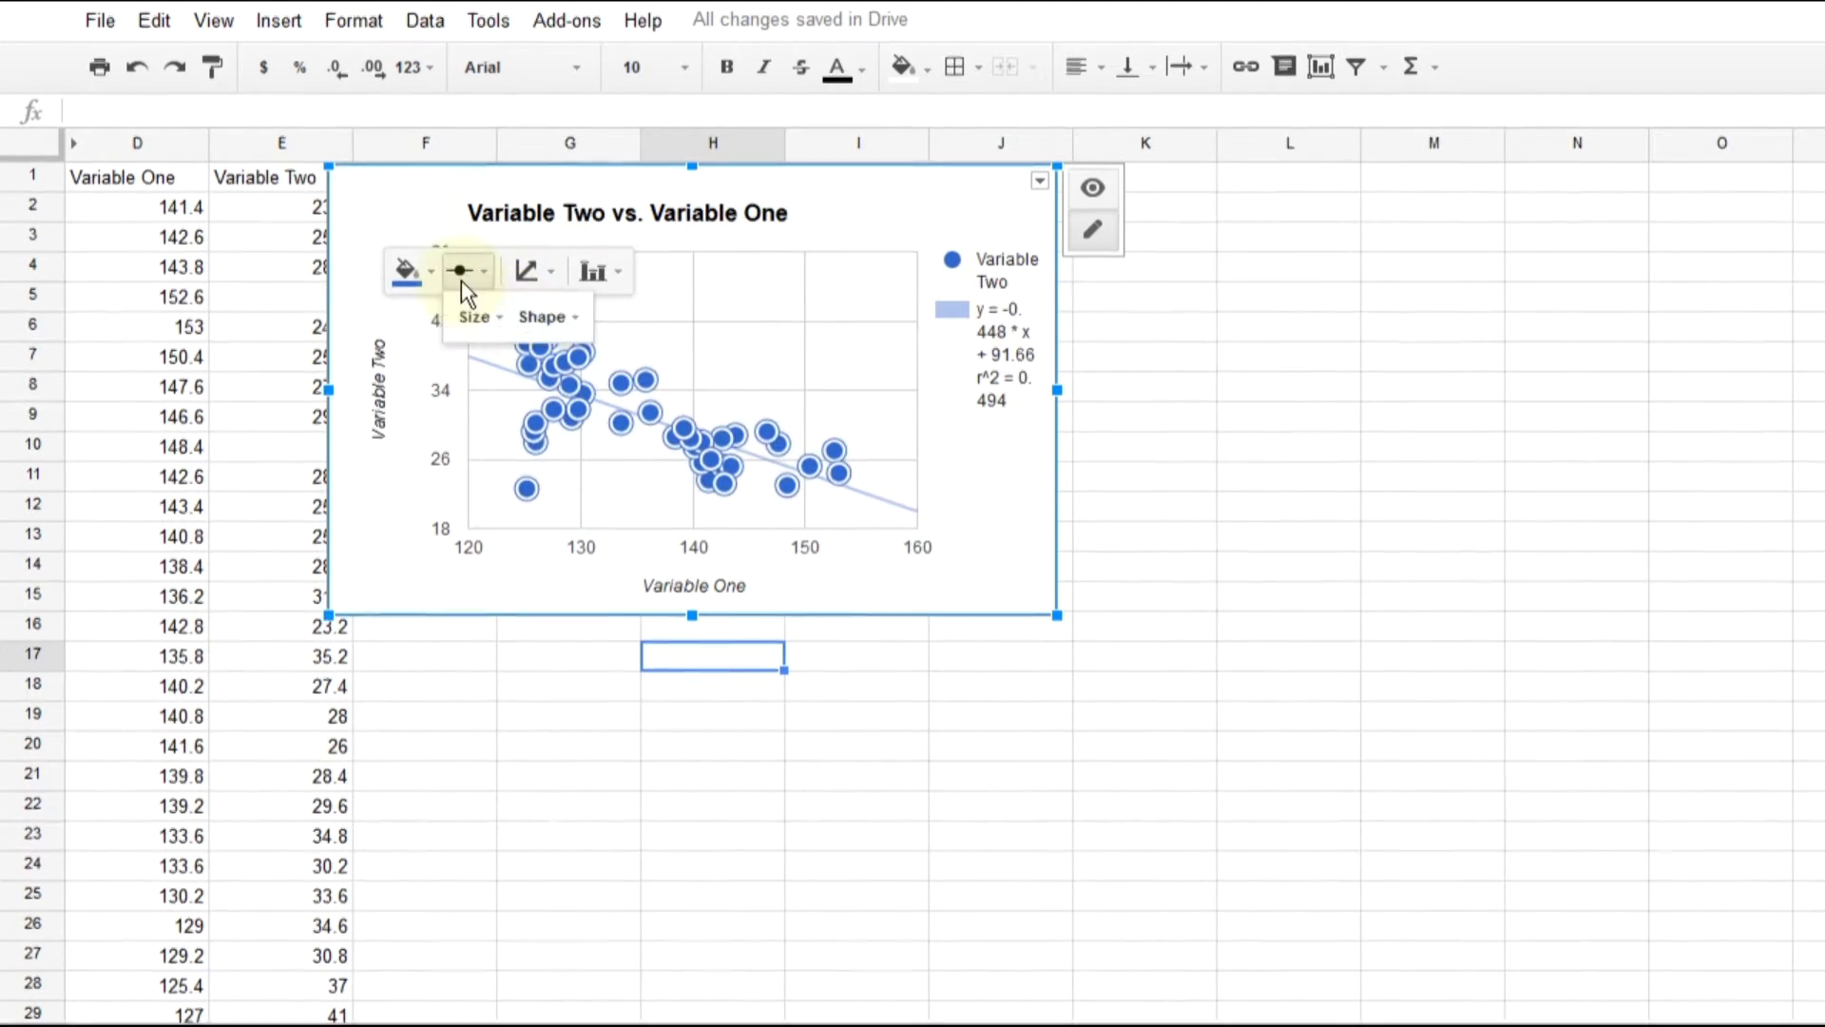
{"action": "left_click", "coordinate": [472, 318]}
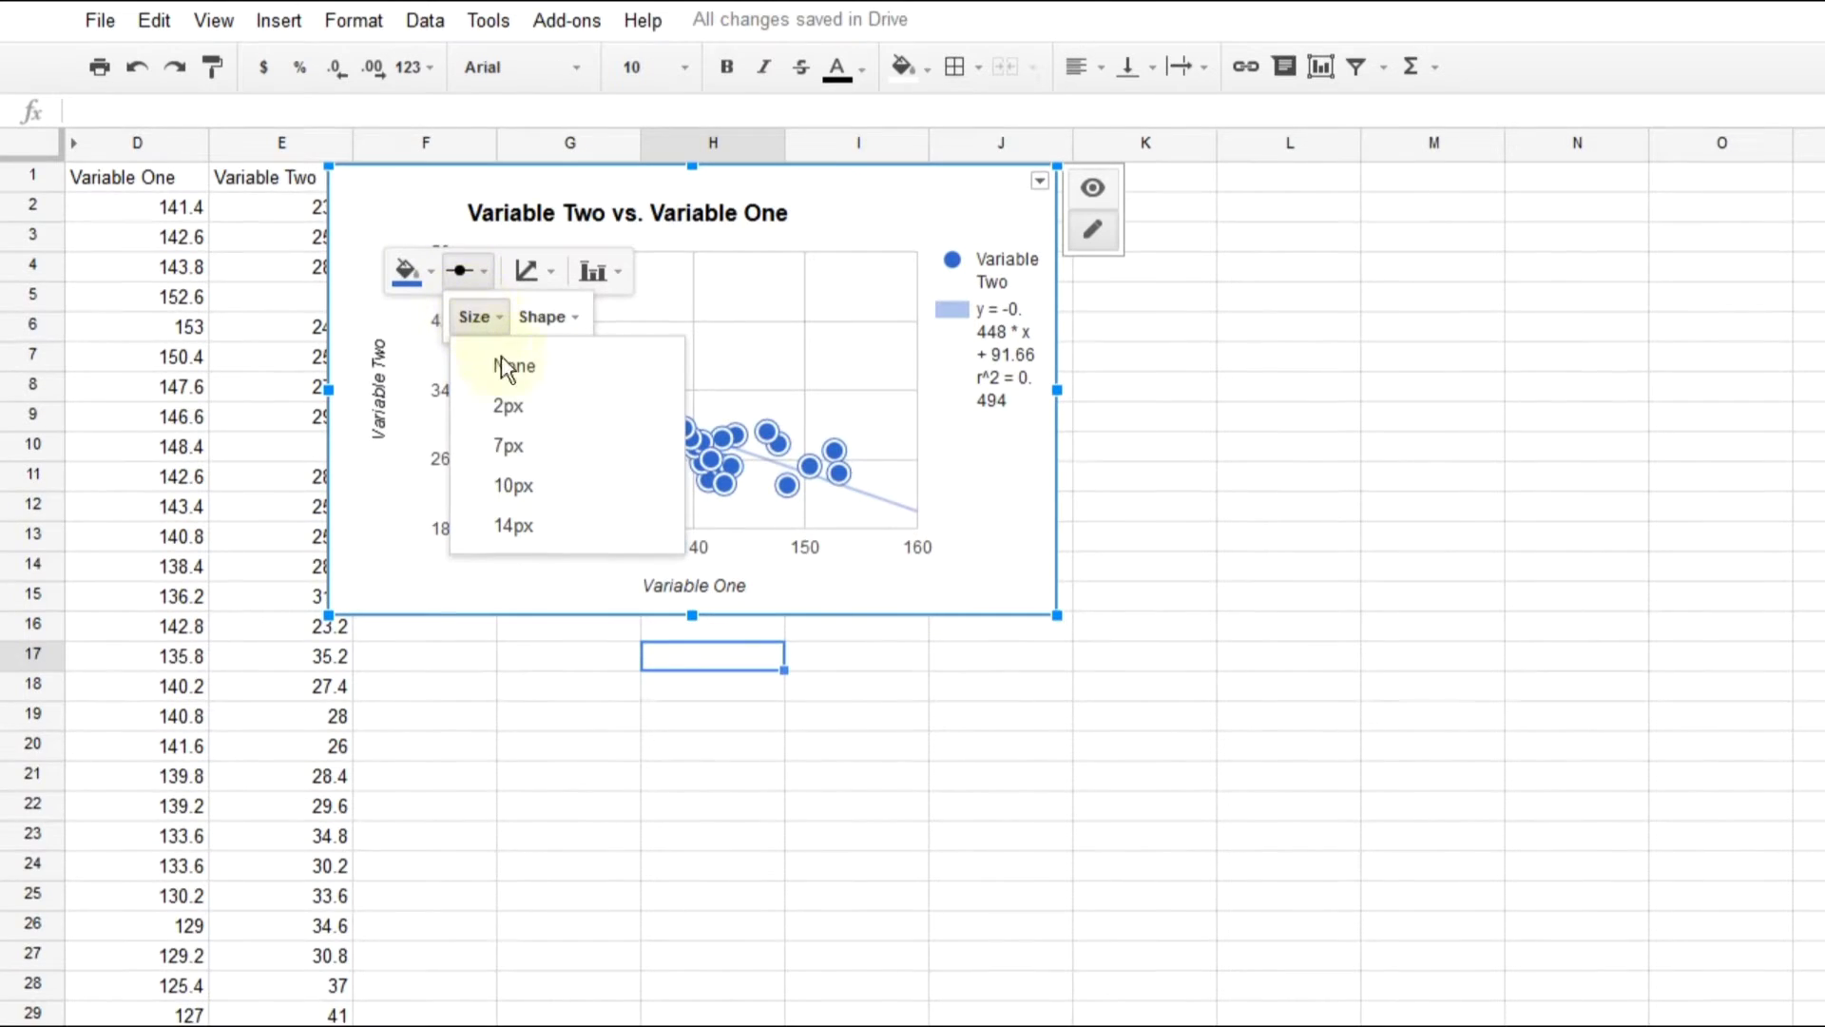
{"action": "left_click", "coordinate": [510, 409]}
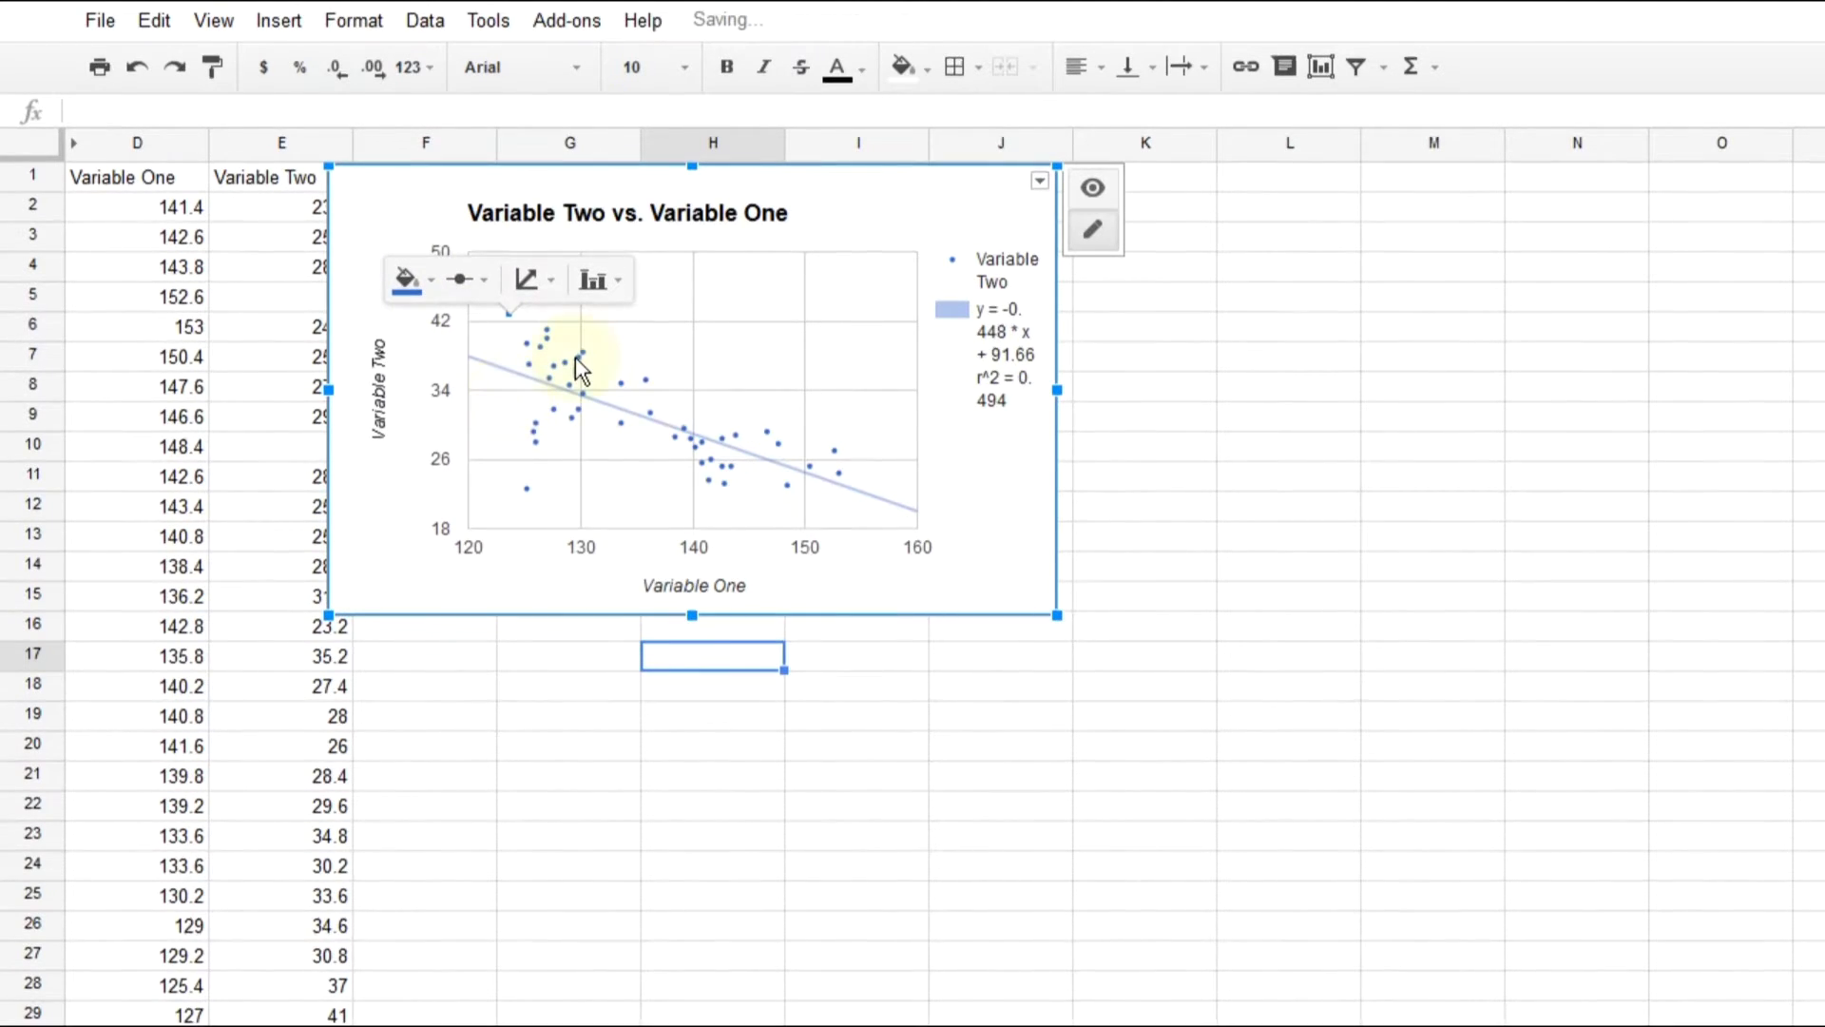
{"action": "left_click", "coordinate": [977, 493]}
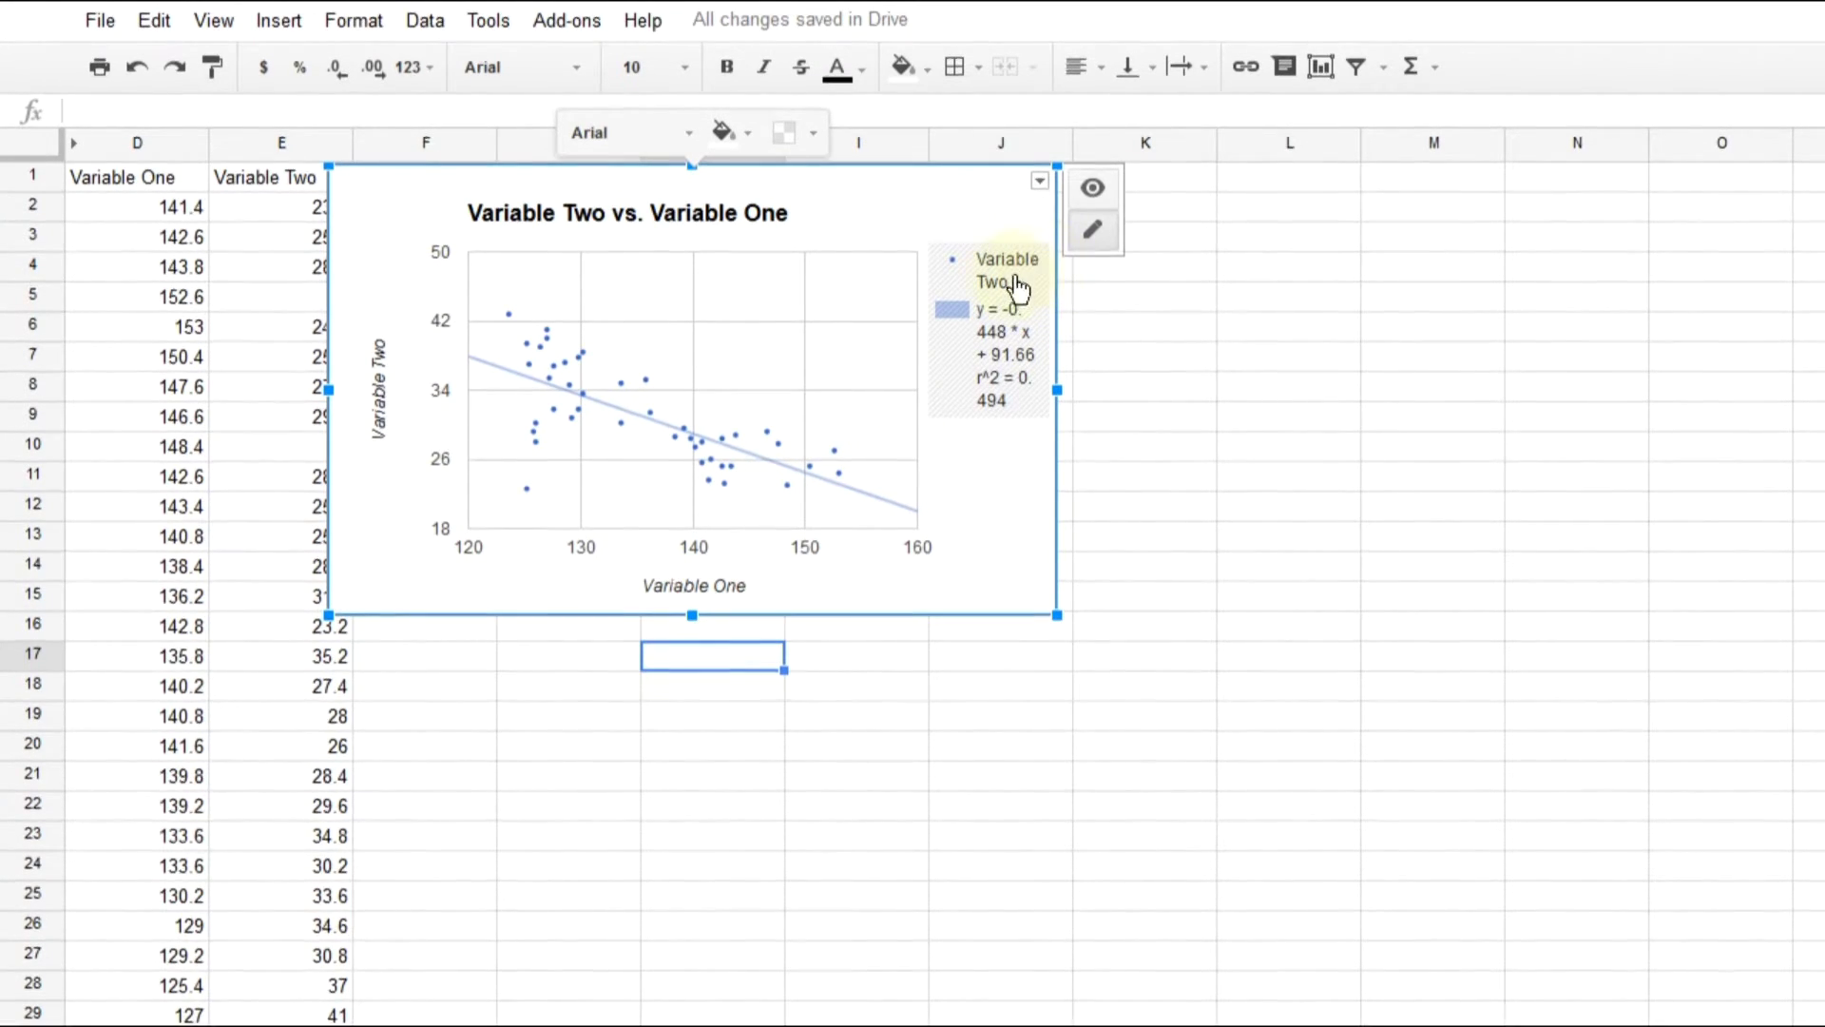
- Open the chart's dropdown menu and launch the full chart editor
{"action": "left_click", "coordinate": [1037, 187]}
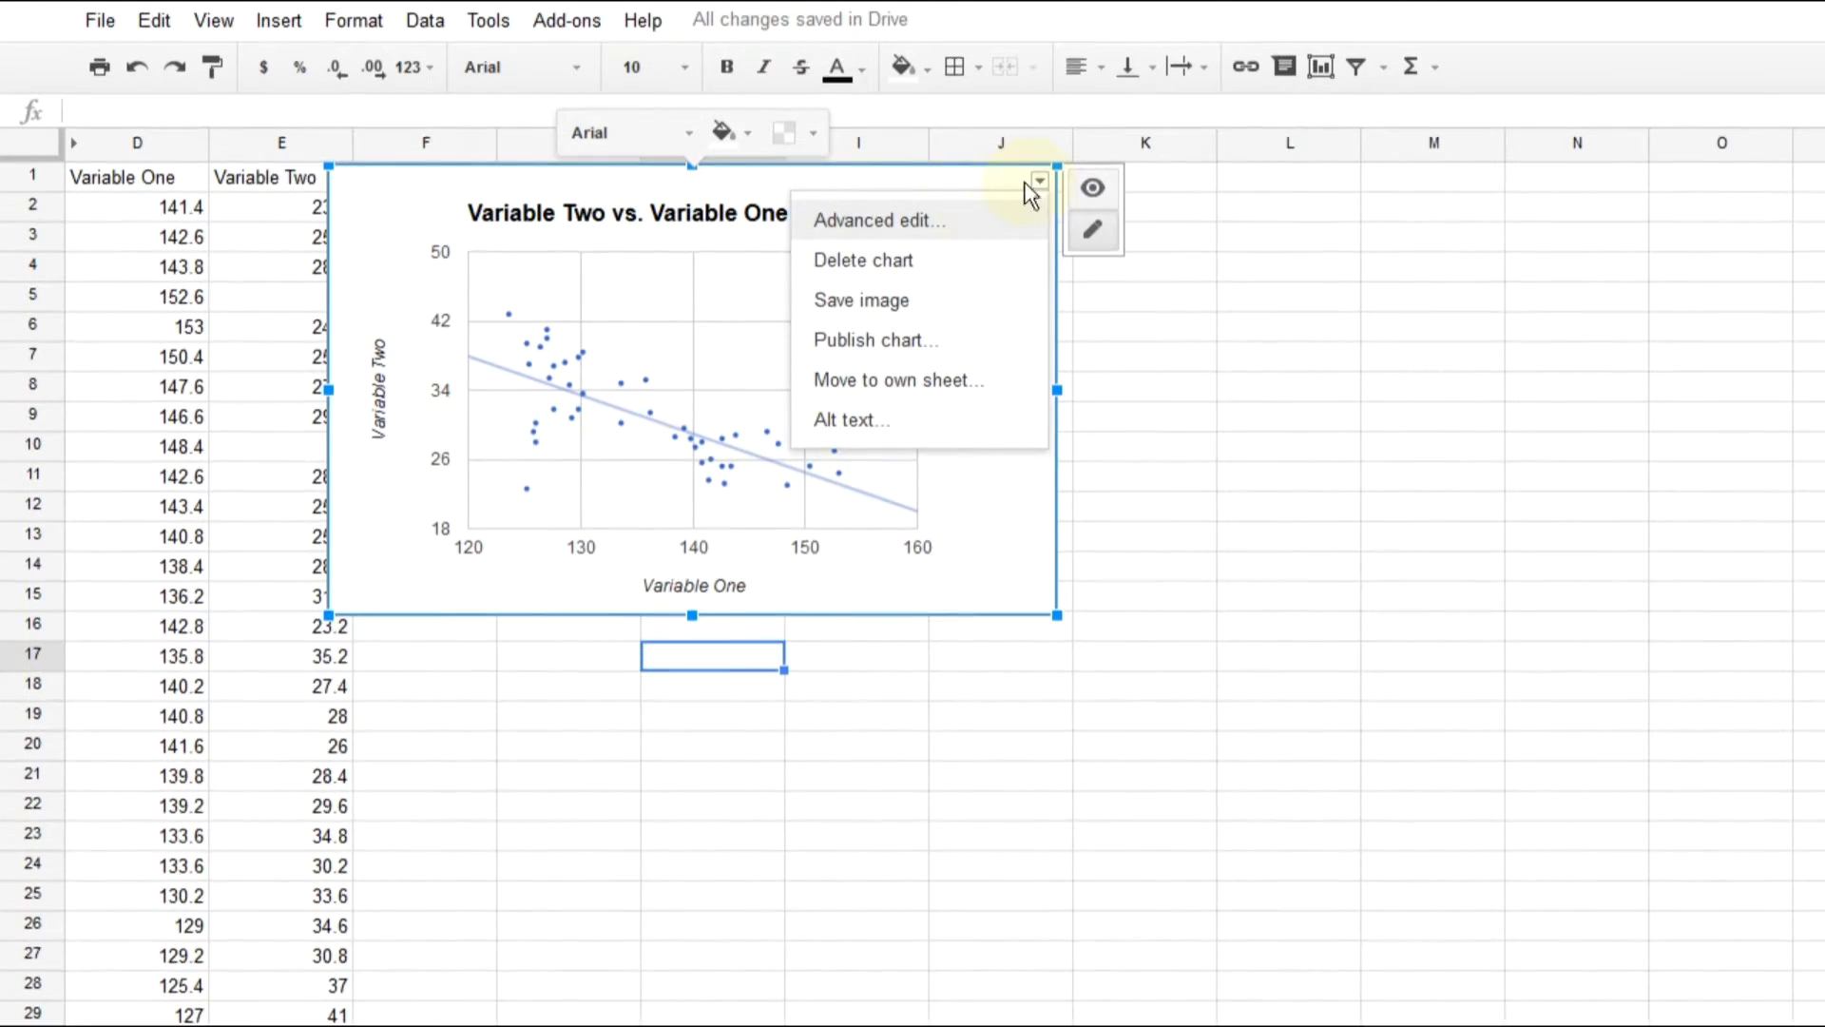
{"action": "left_click", "coordinate": [927, 223]}
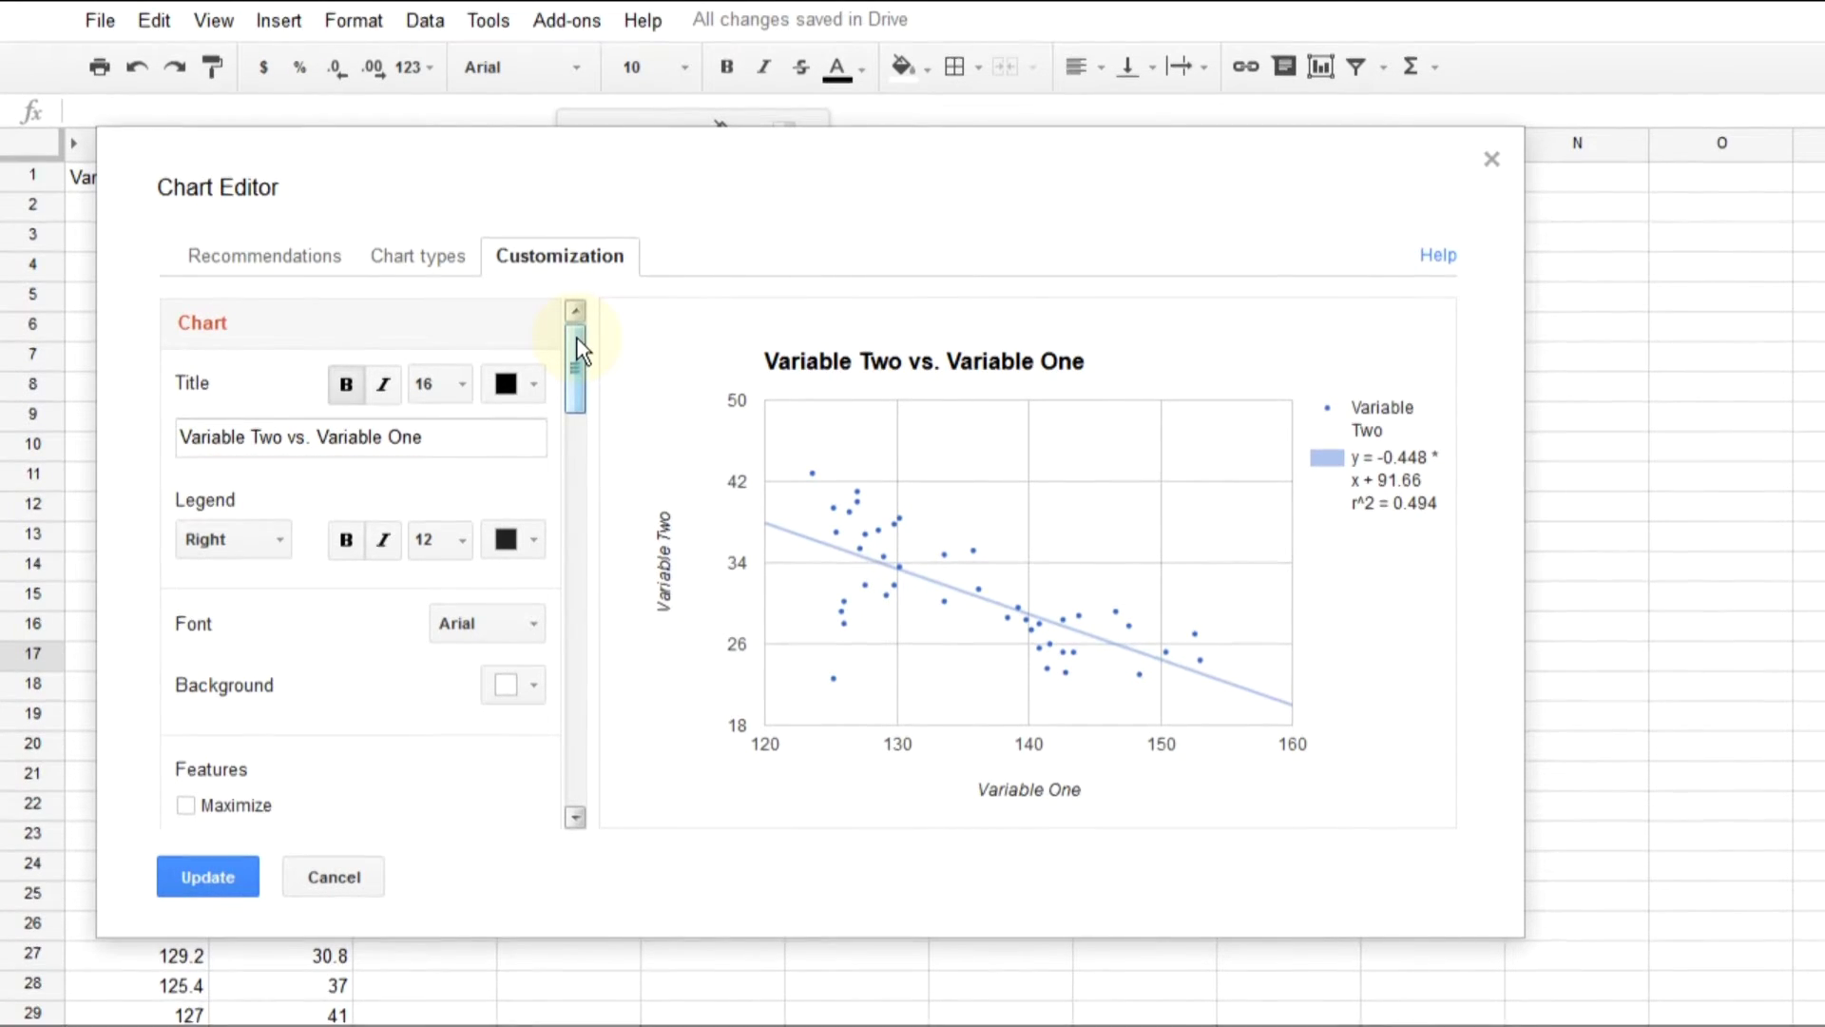
- In the Customization settings, change the trendline type from Linear to Exponential
{"action": "left_click_drag", "start_coordinate": [576, 338], "coordinate": [571, 717]}
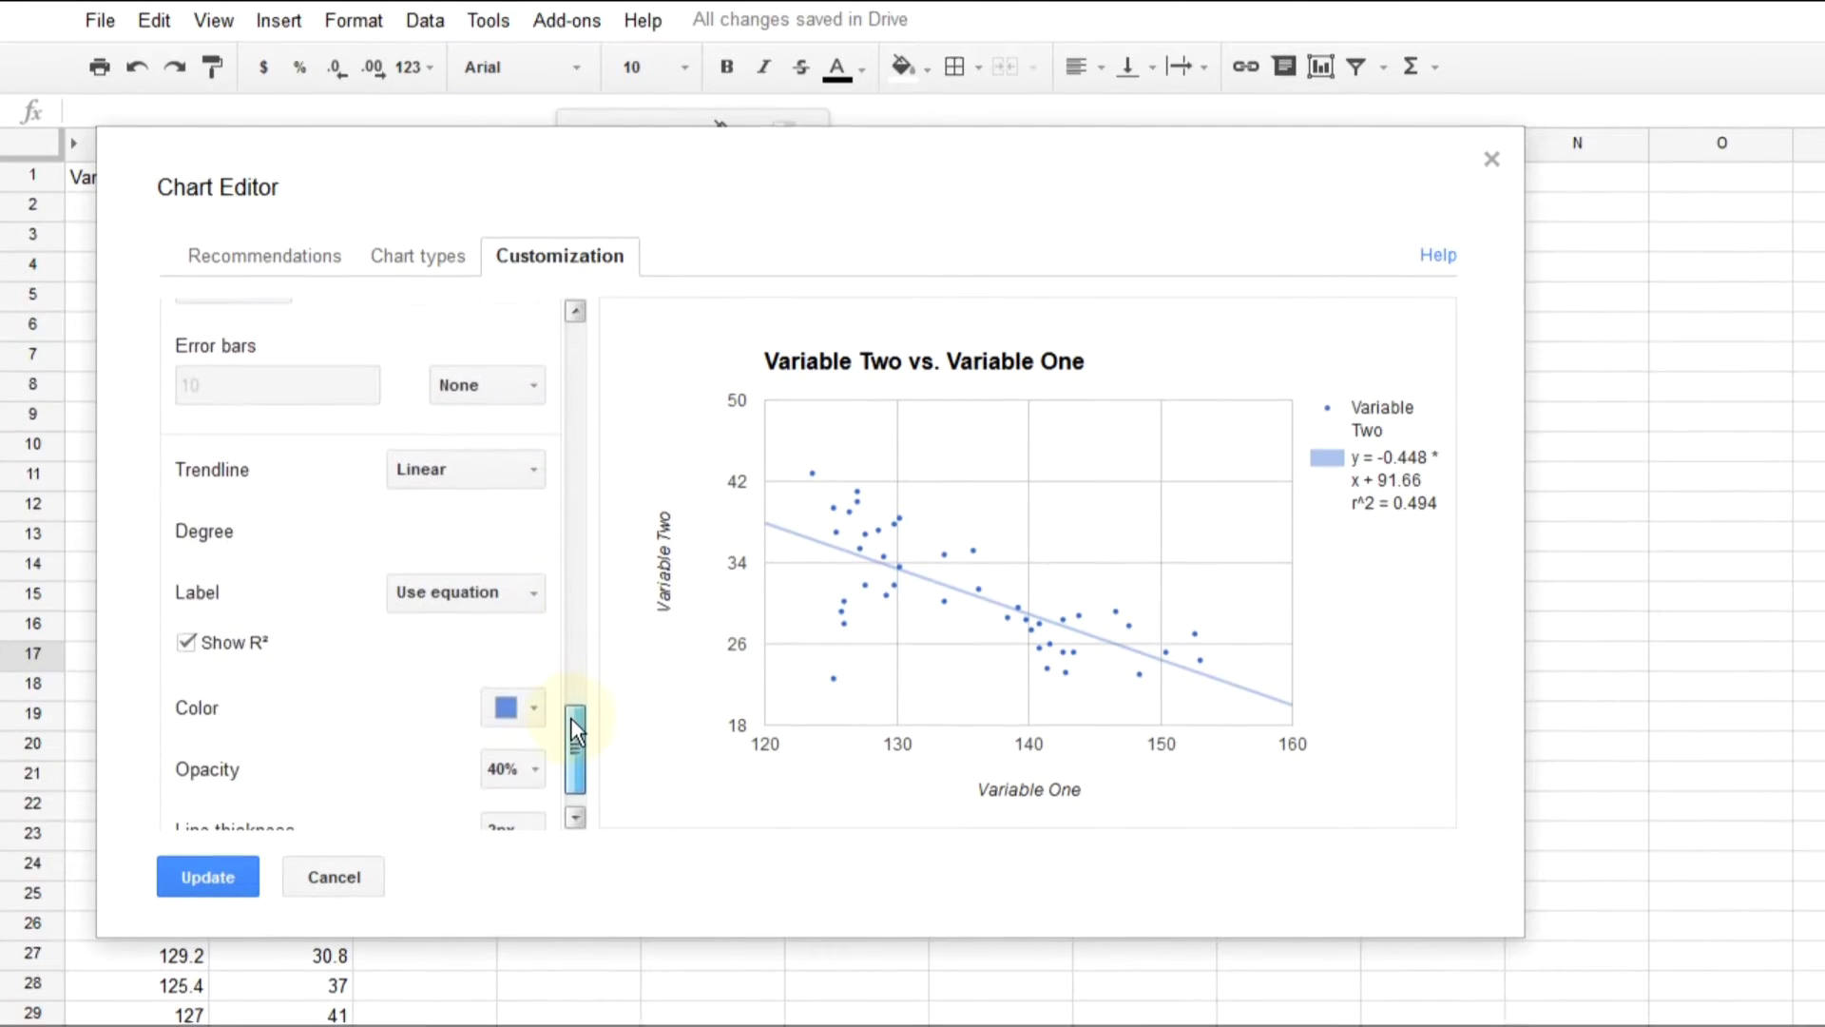
{"action": "left_click", "coordinate": [510, 473]}
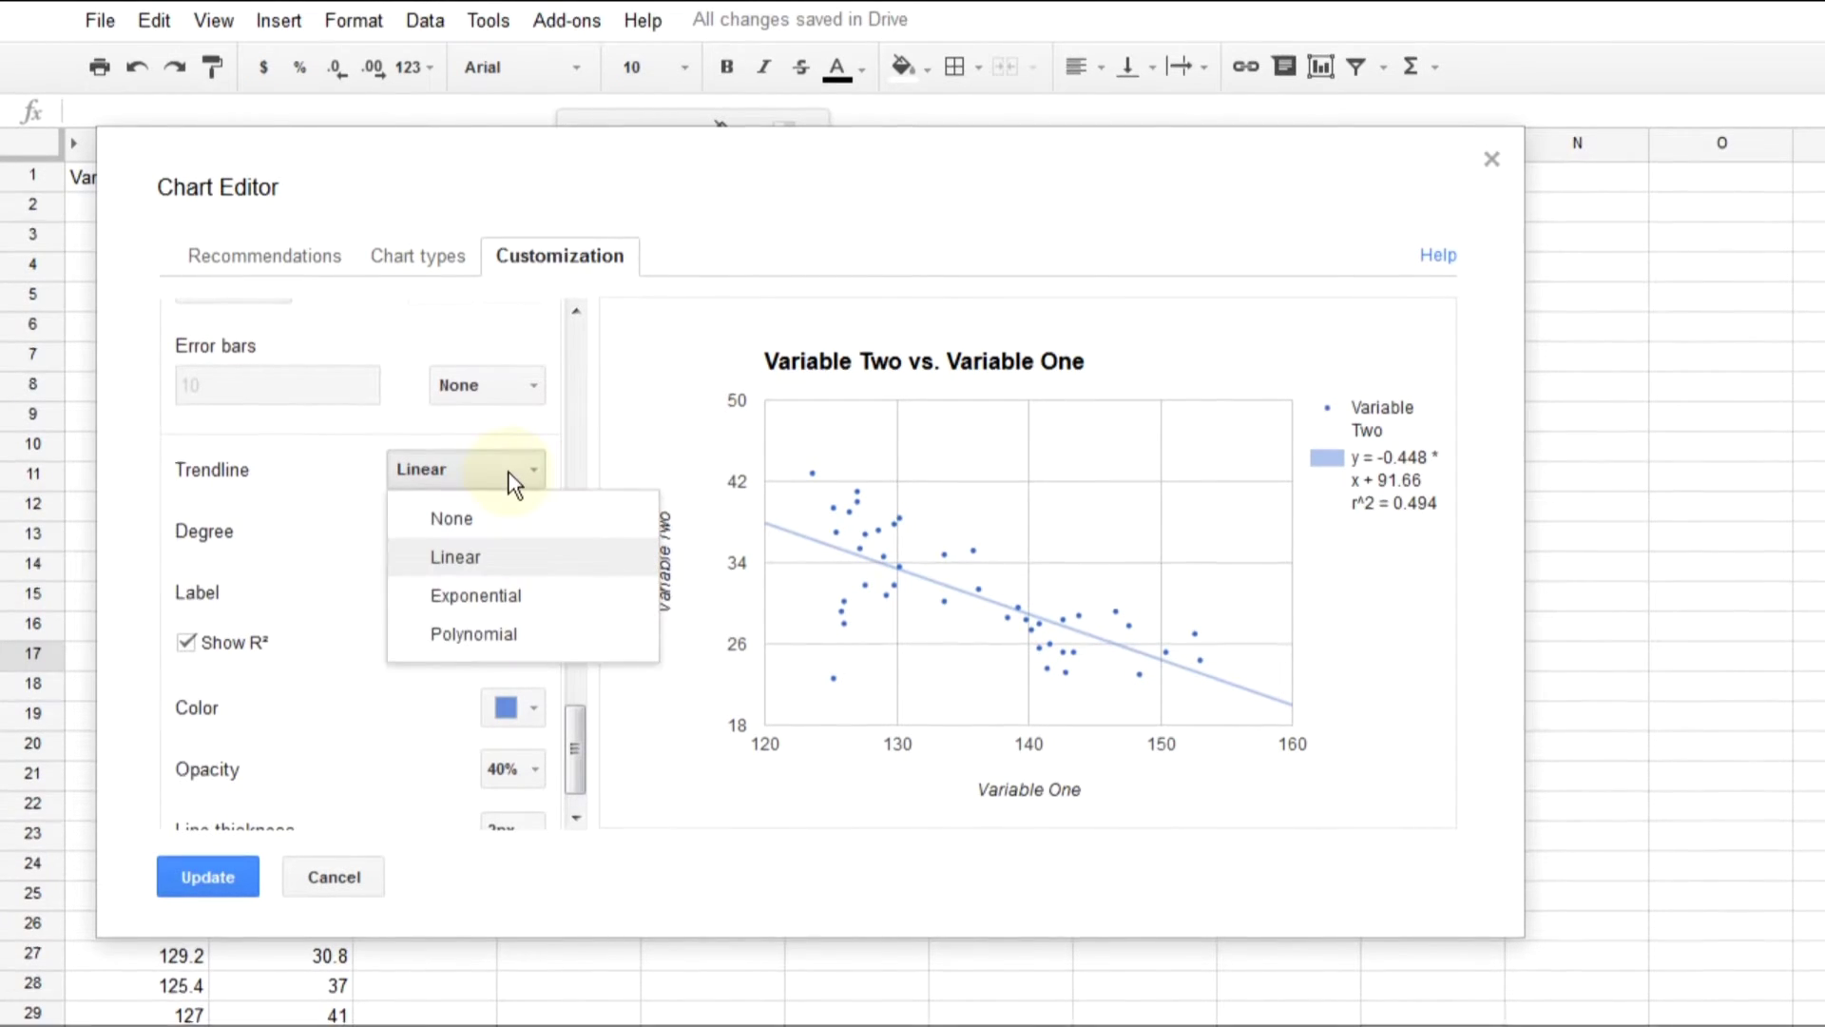
{"action": "left_click", "coordinate": [511, 597]}
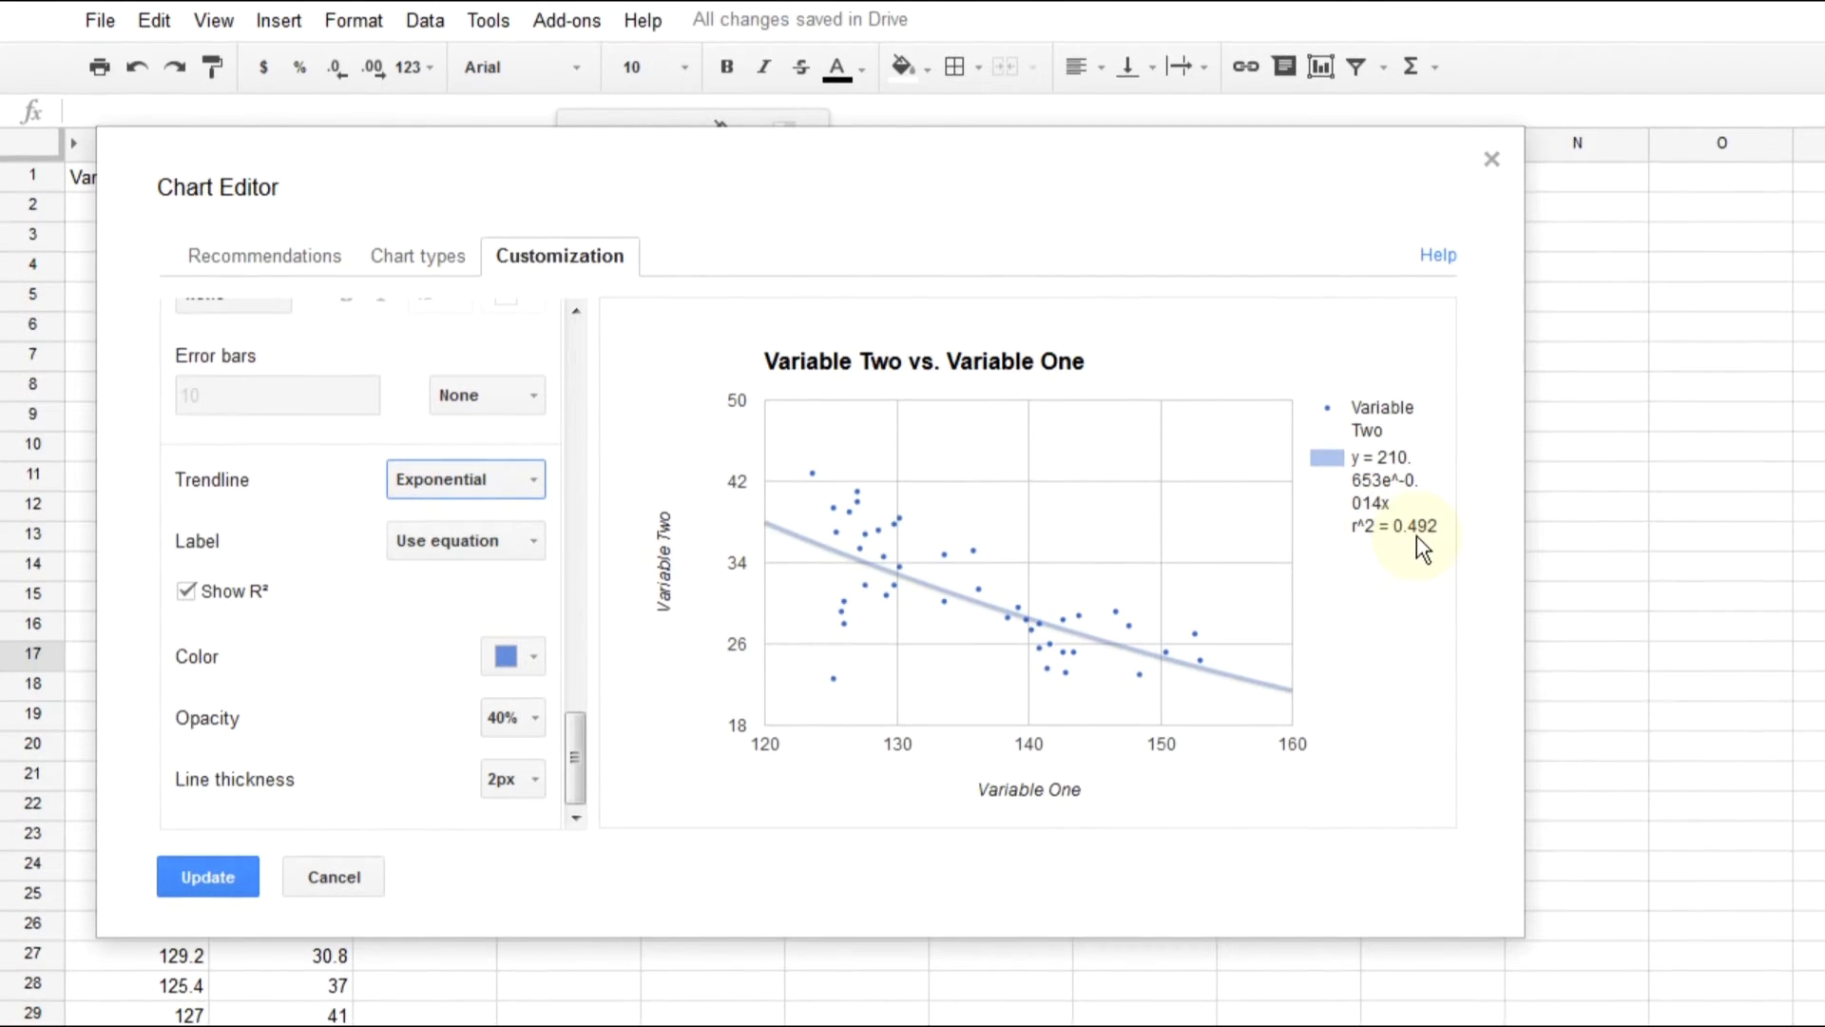
{"action": "left_click", "coordinate": [529, 476]}
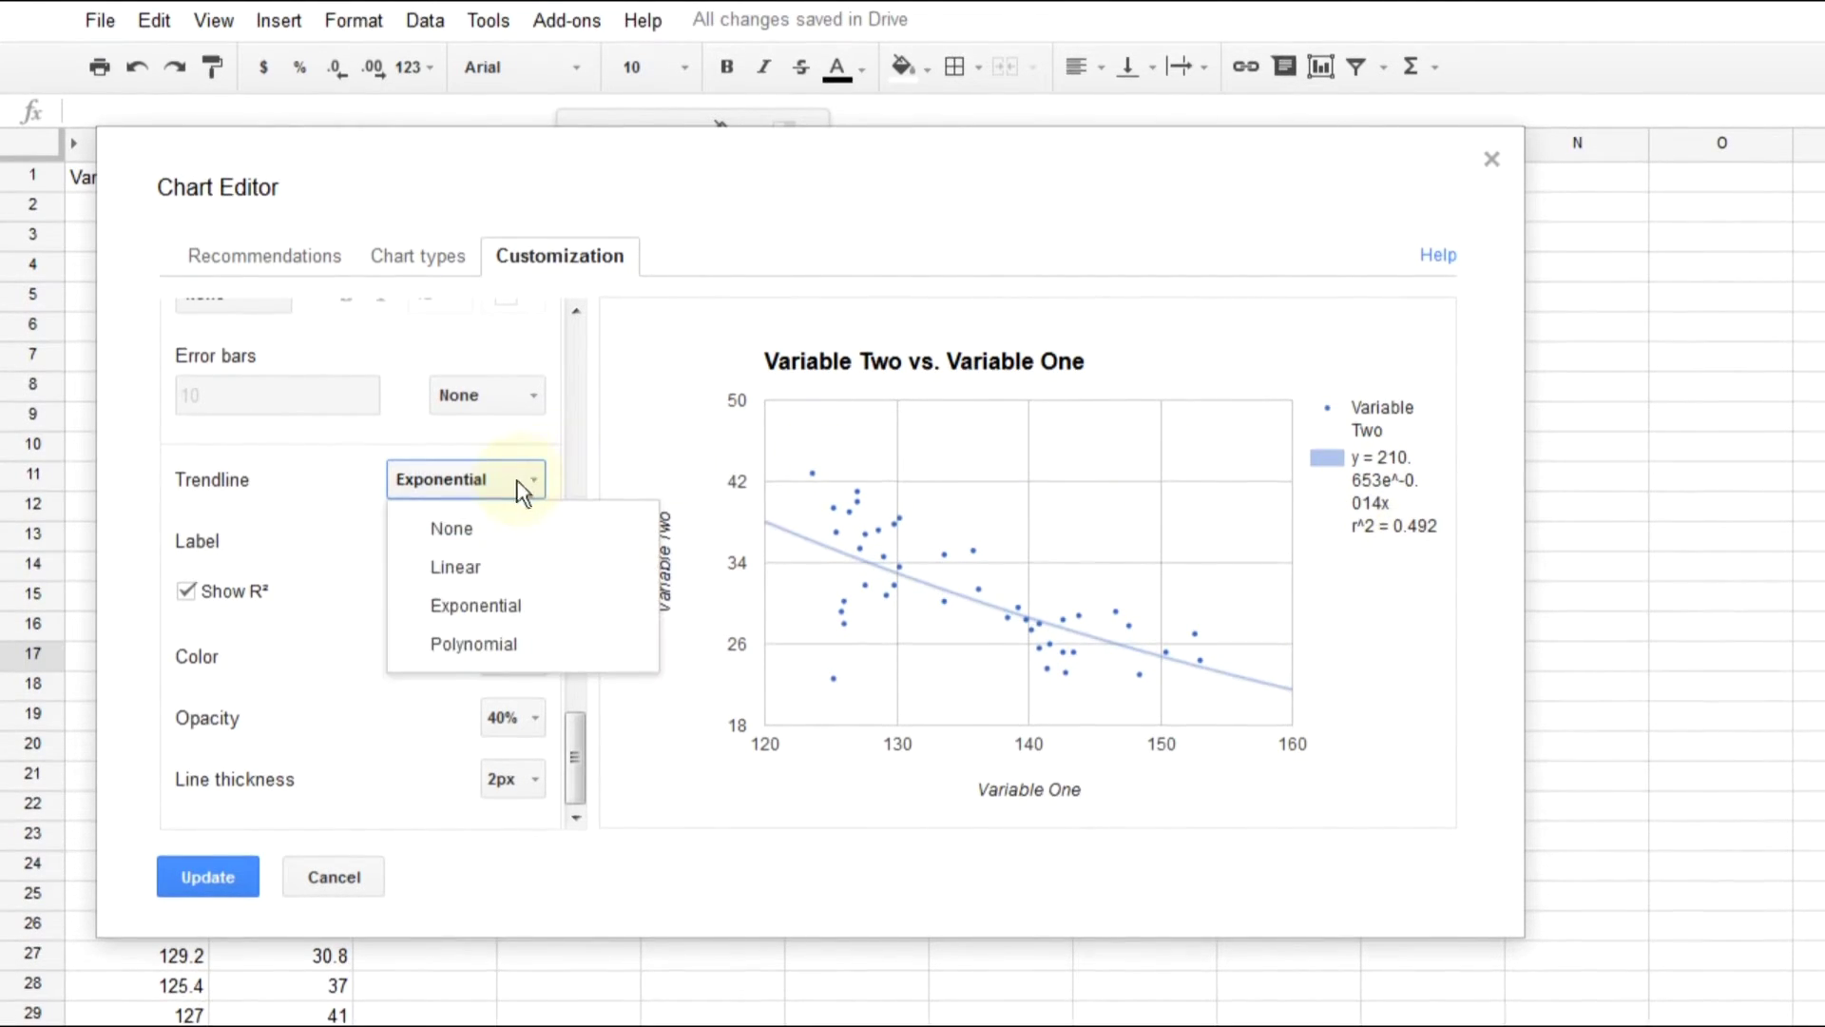
- Set the trendline back to Linear, keeping R² and the equation label, and apply
{"action": "left_click", "coordinate": [491, 566]}
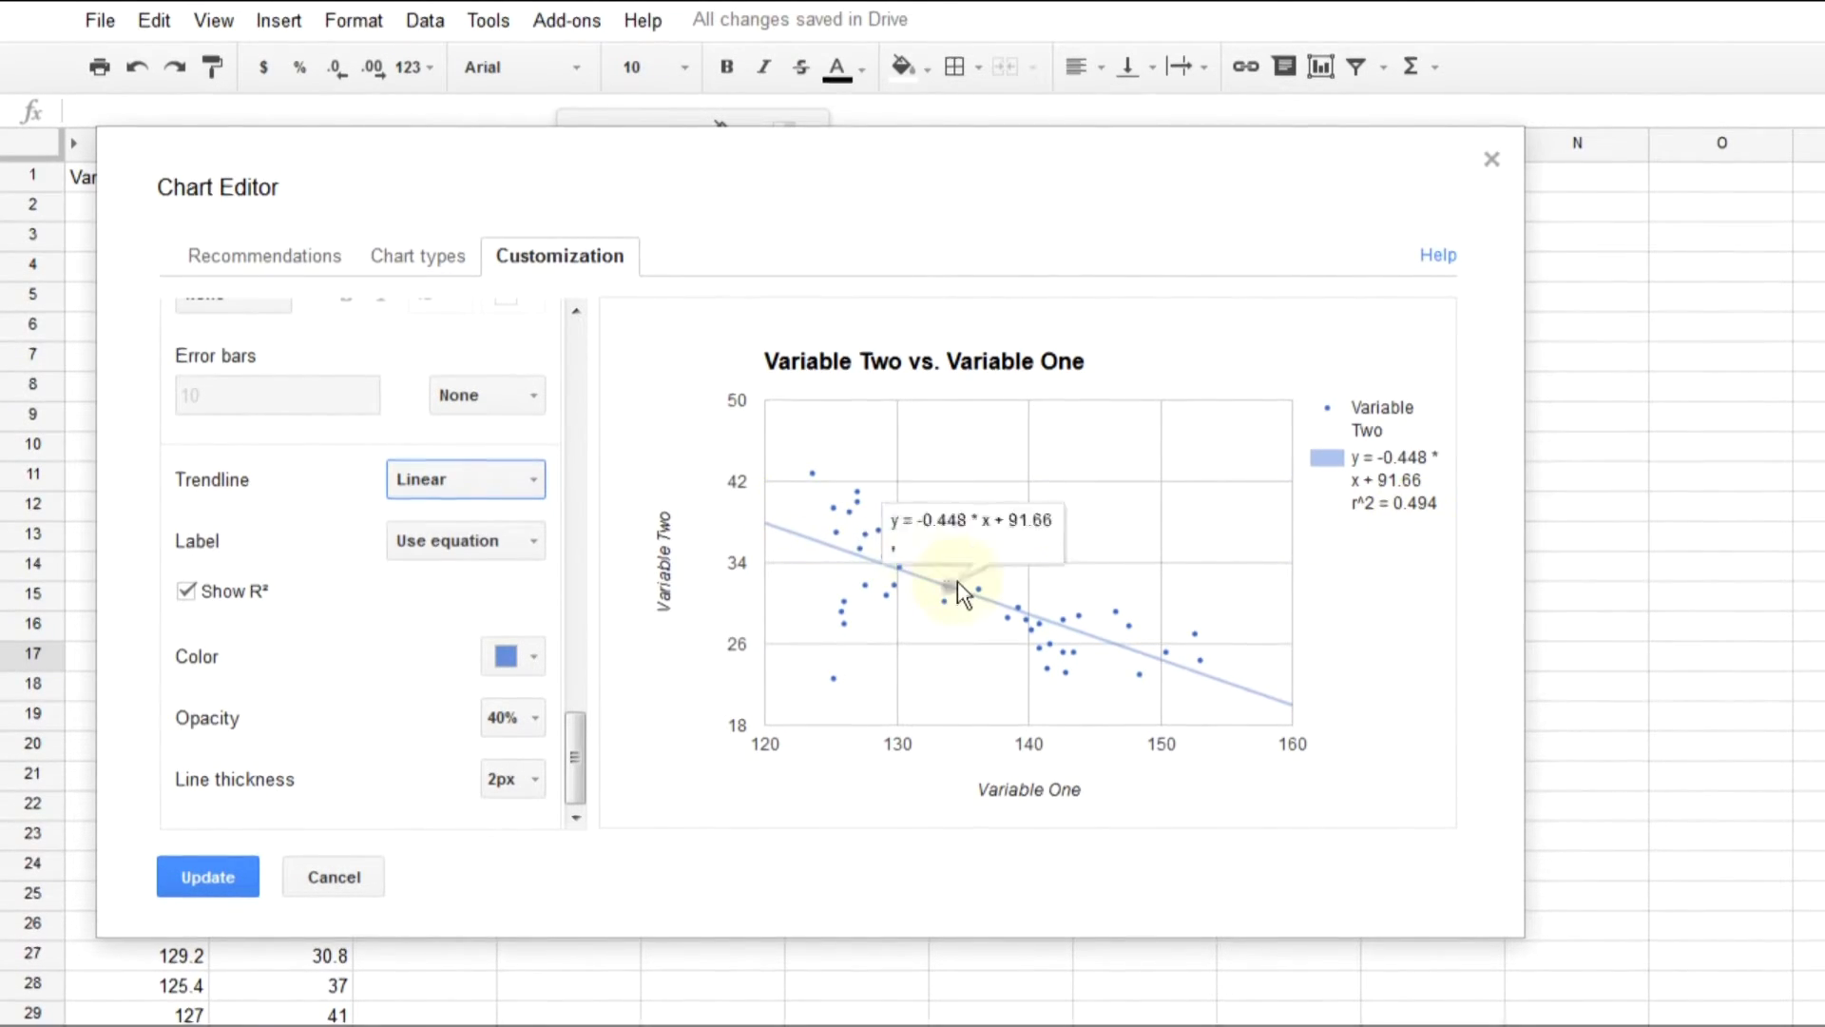
{"action": "mouse_move", "coordinate": [848, 549]}
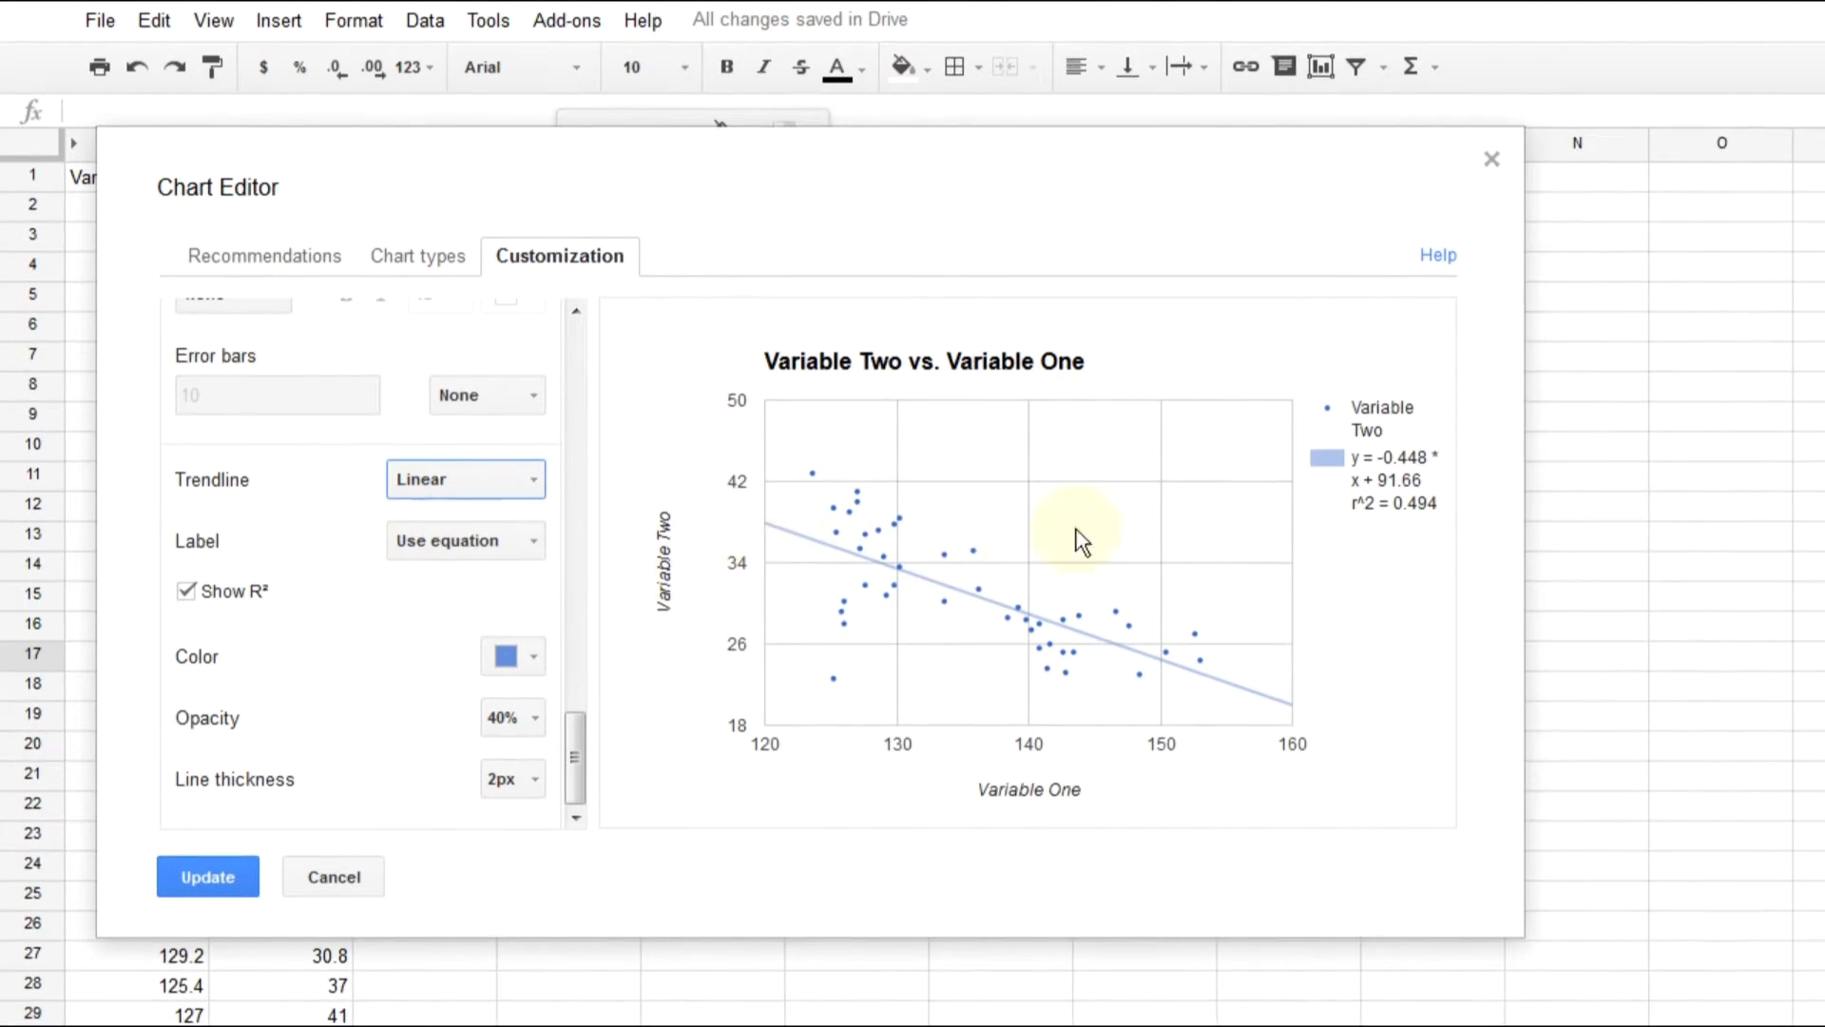
{"action": "left_click", "coordinate": [187, 592]}
{"action": "left_click", "coordinate": [191, 590]}
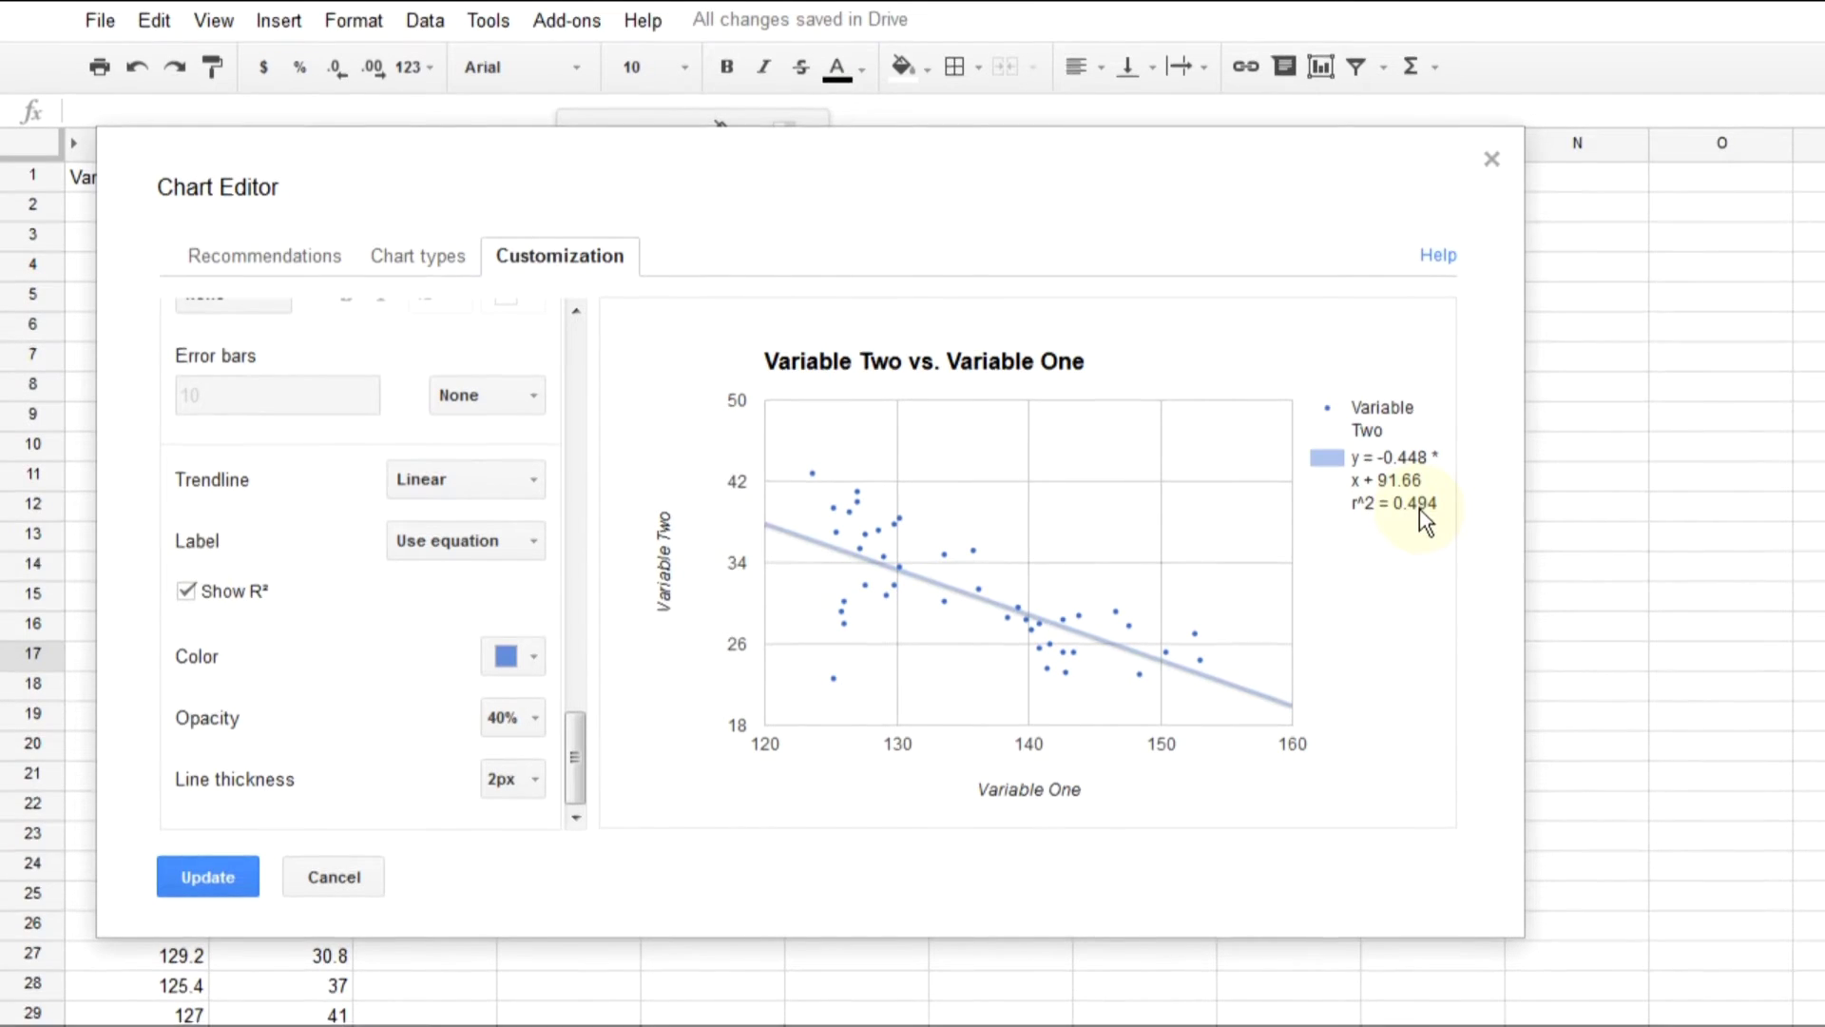
{"action": "left_click", "coordinate": [520, 538]}
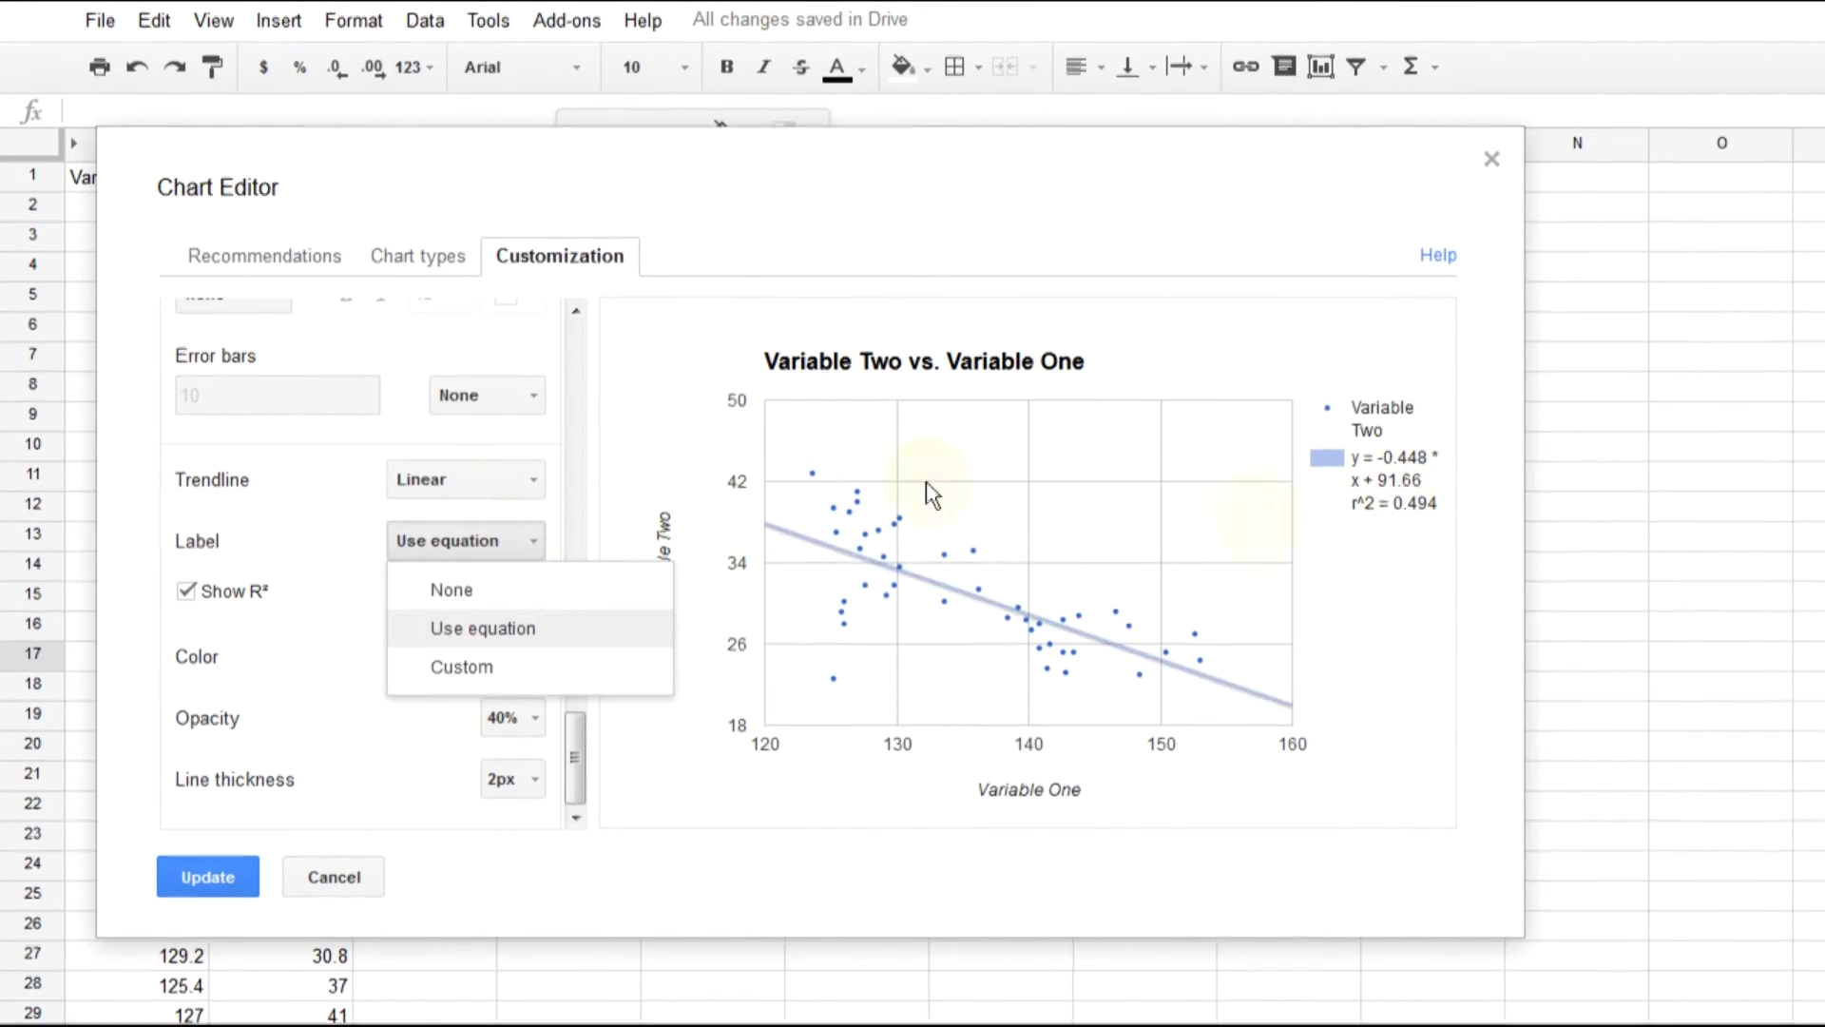
{"action": "left_click", "coordinate": [453, 591]}
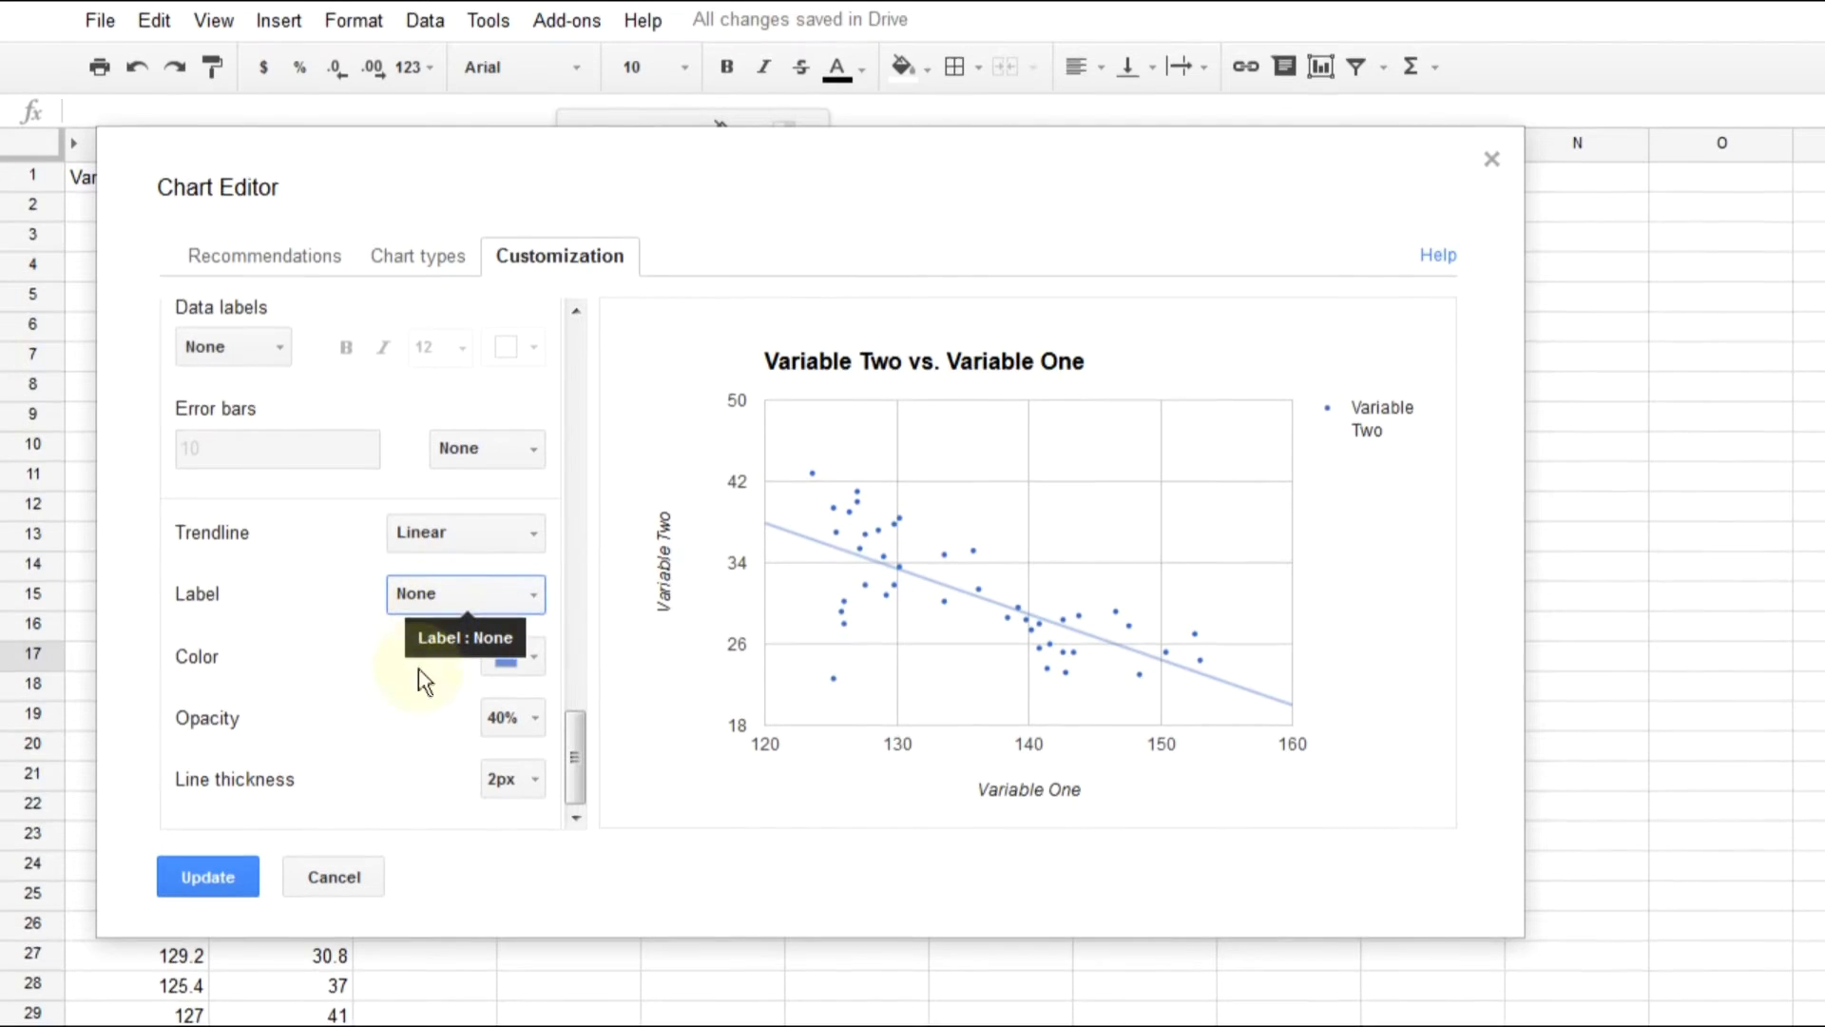
{"action": "key", "text": "Up"}
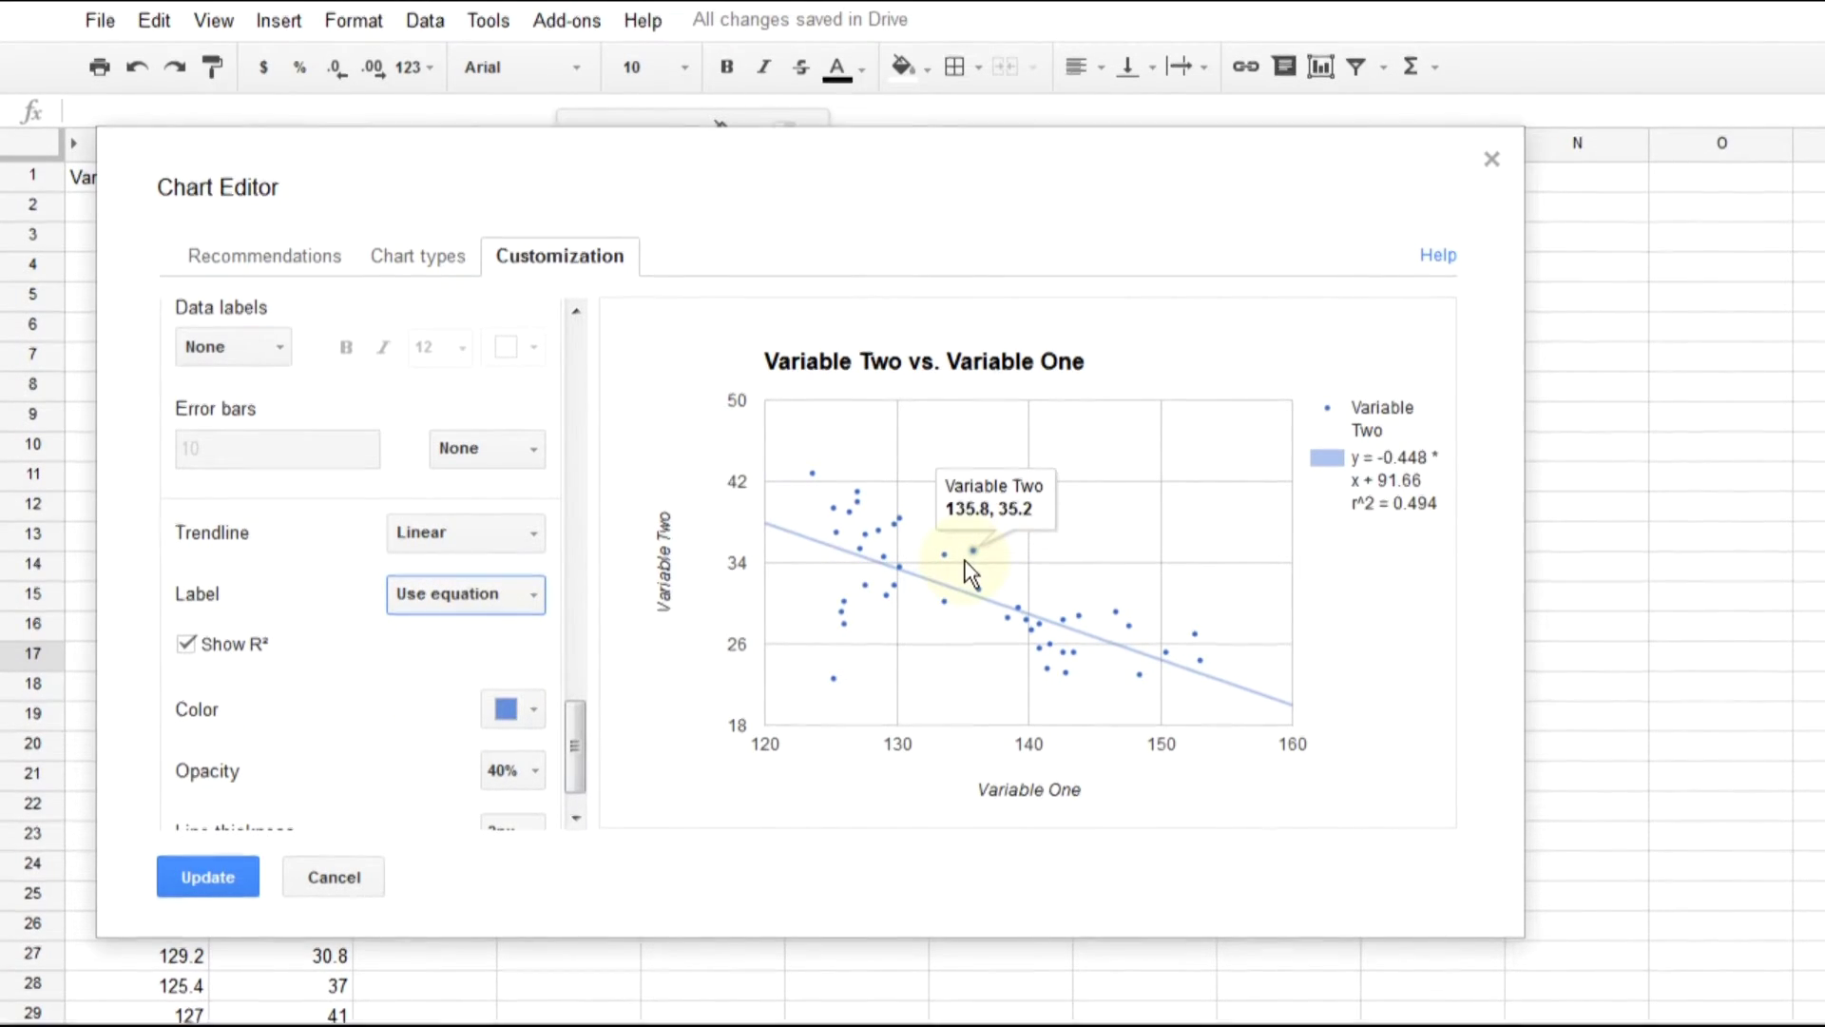
{"action": "mouse_move", "coordinate": [928, 588]}
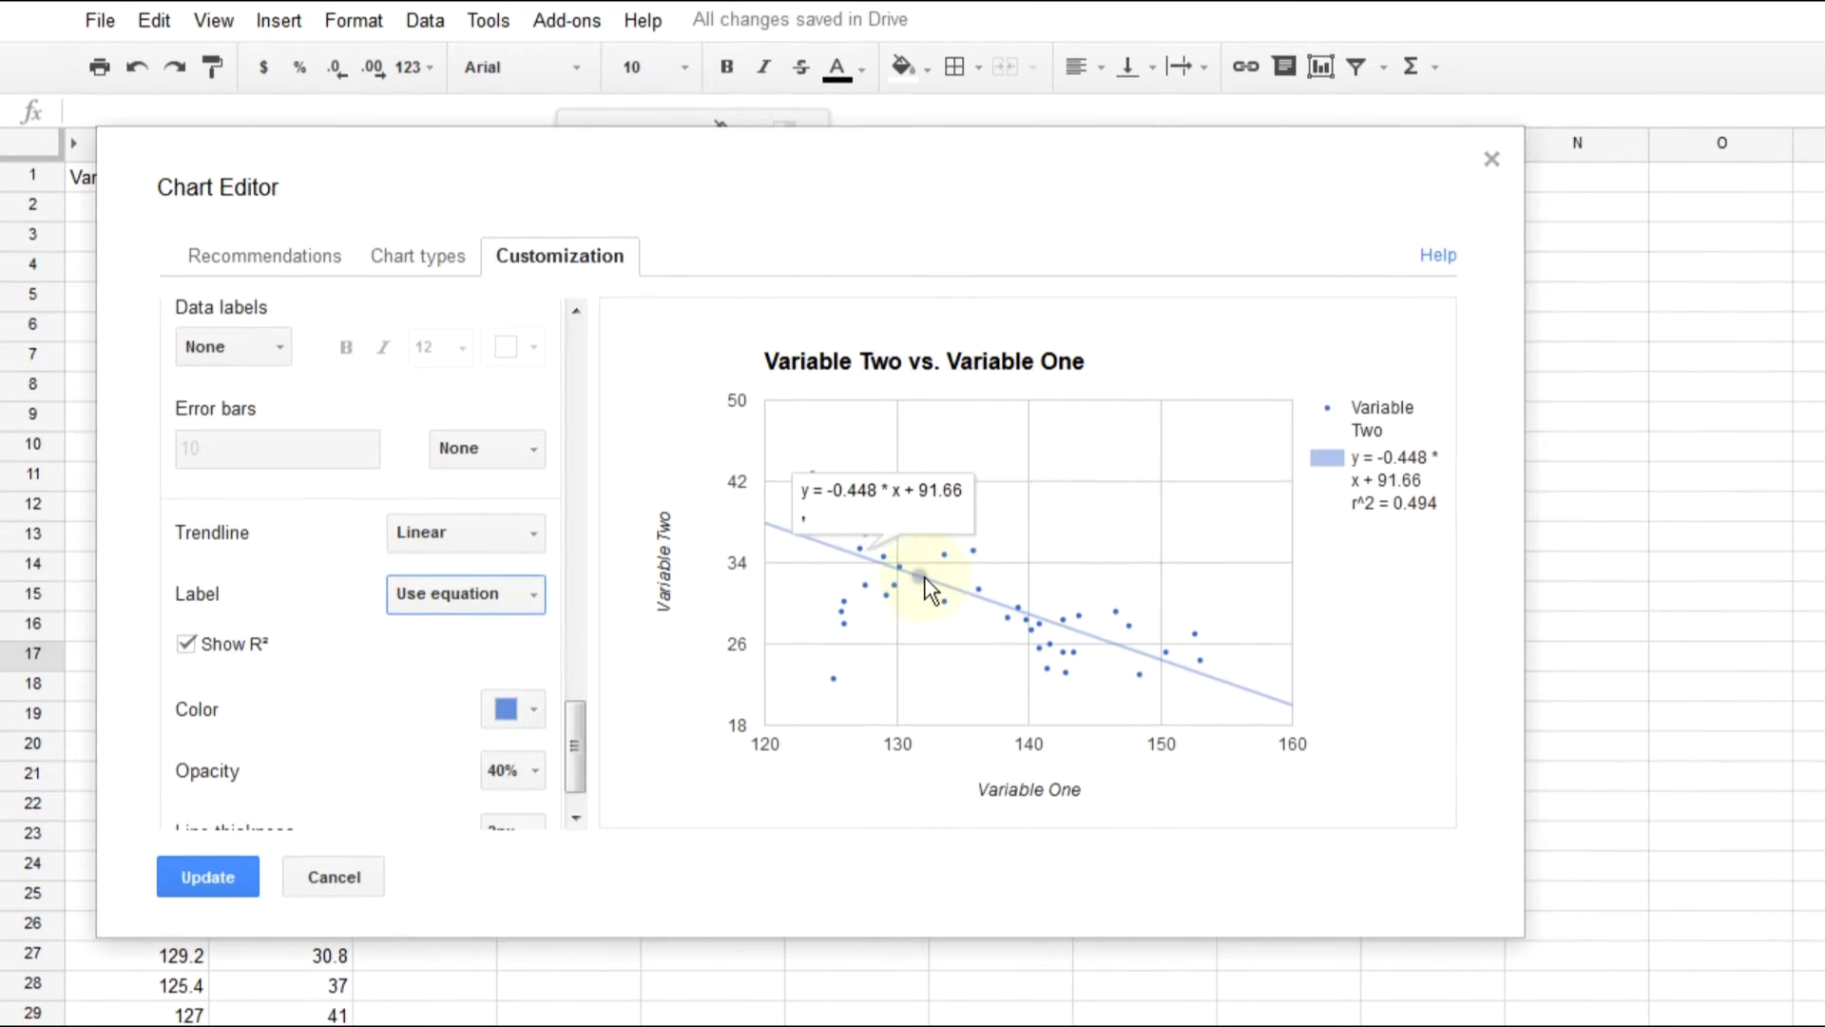
{"action": "left_click", "coordinate": [228, 894]}
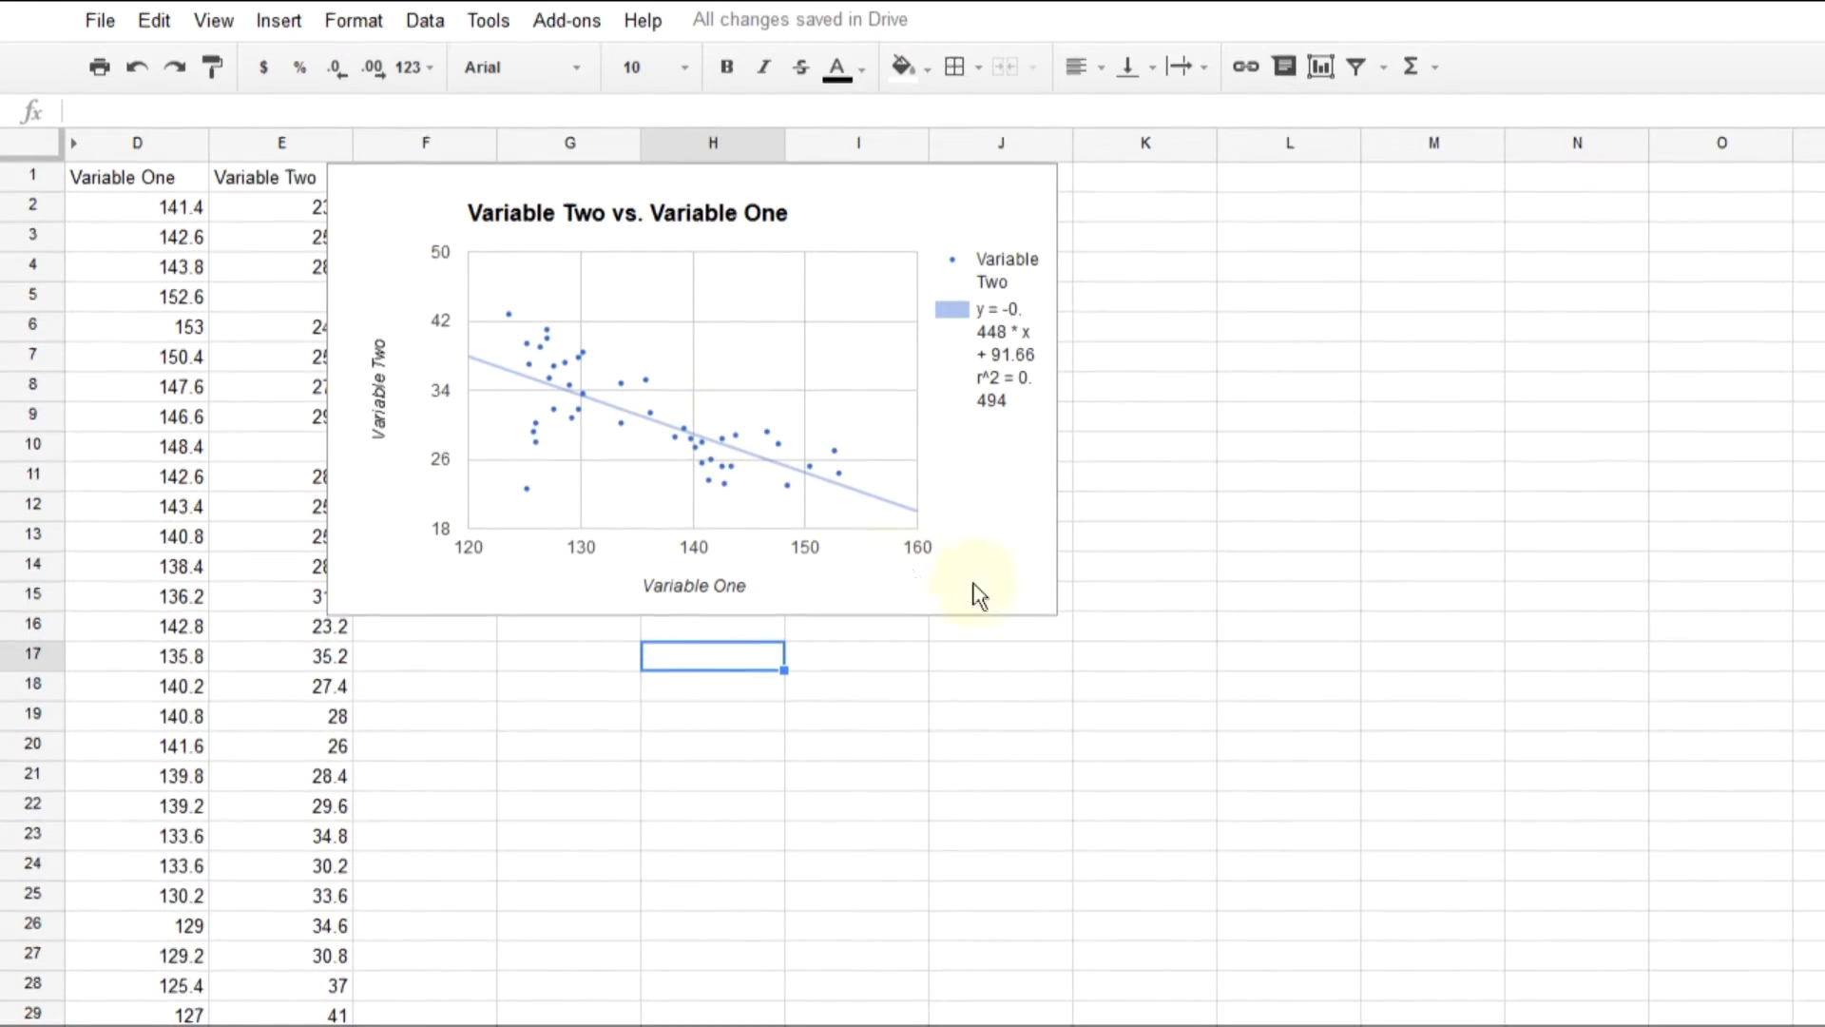
- Resize the Variable Two vs. Variable One chart, then select the temperature versus ice cubes chart
{"action": "left_click", "coordinate": [1051, 608]}
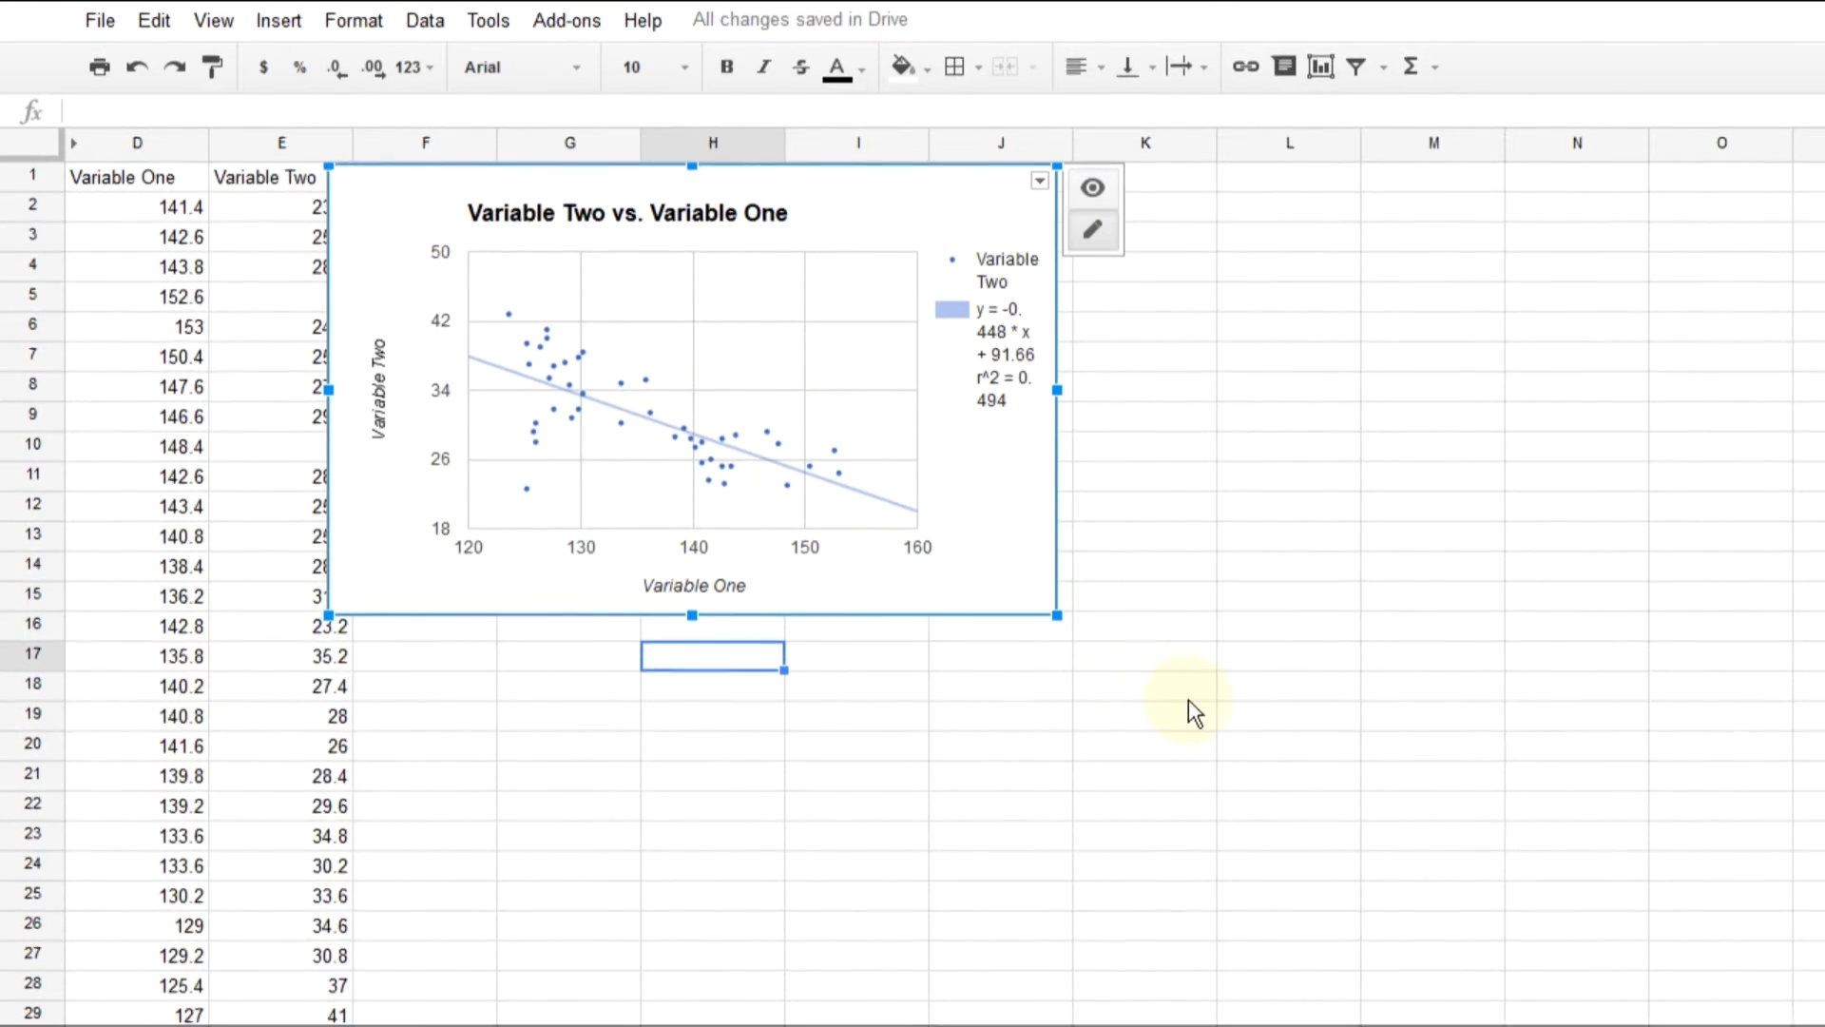
{"action": "left_click_drag", "start_coordinate": [1188, 699], "coordinate": [1188, 698]}
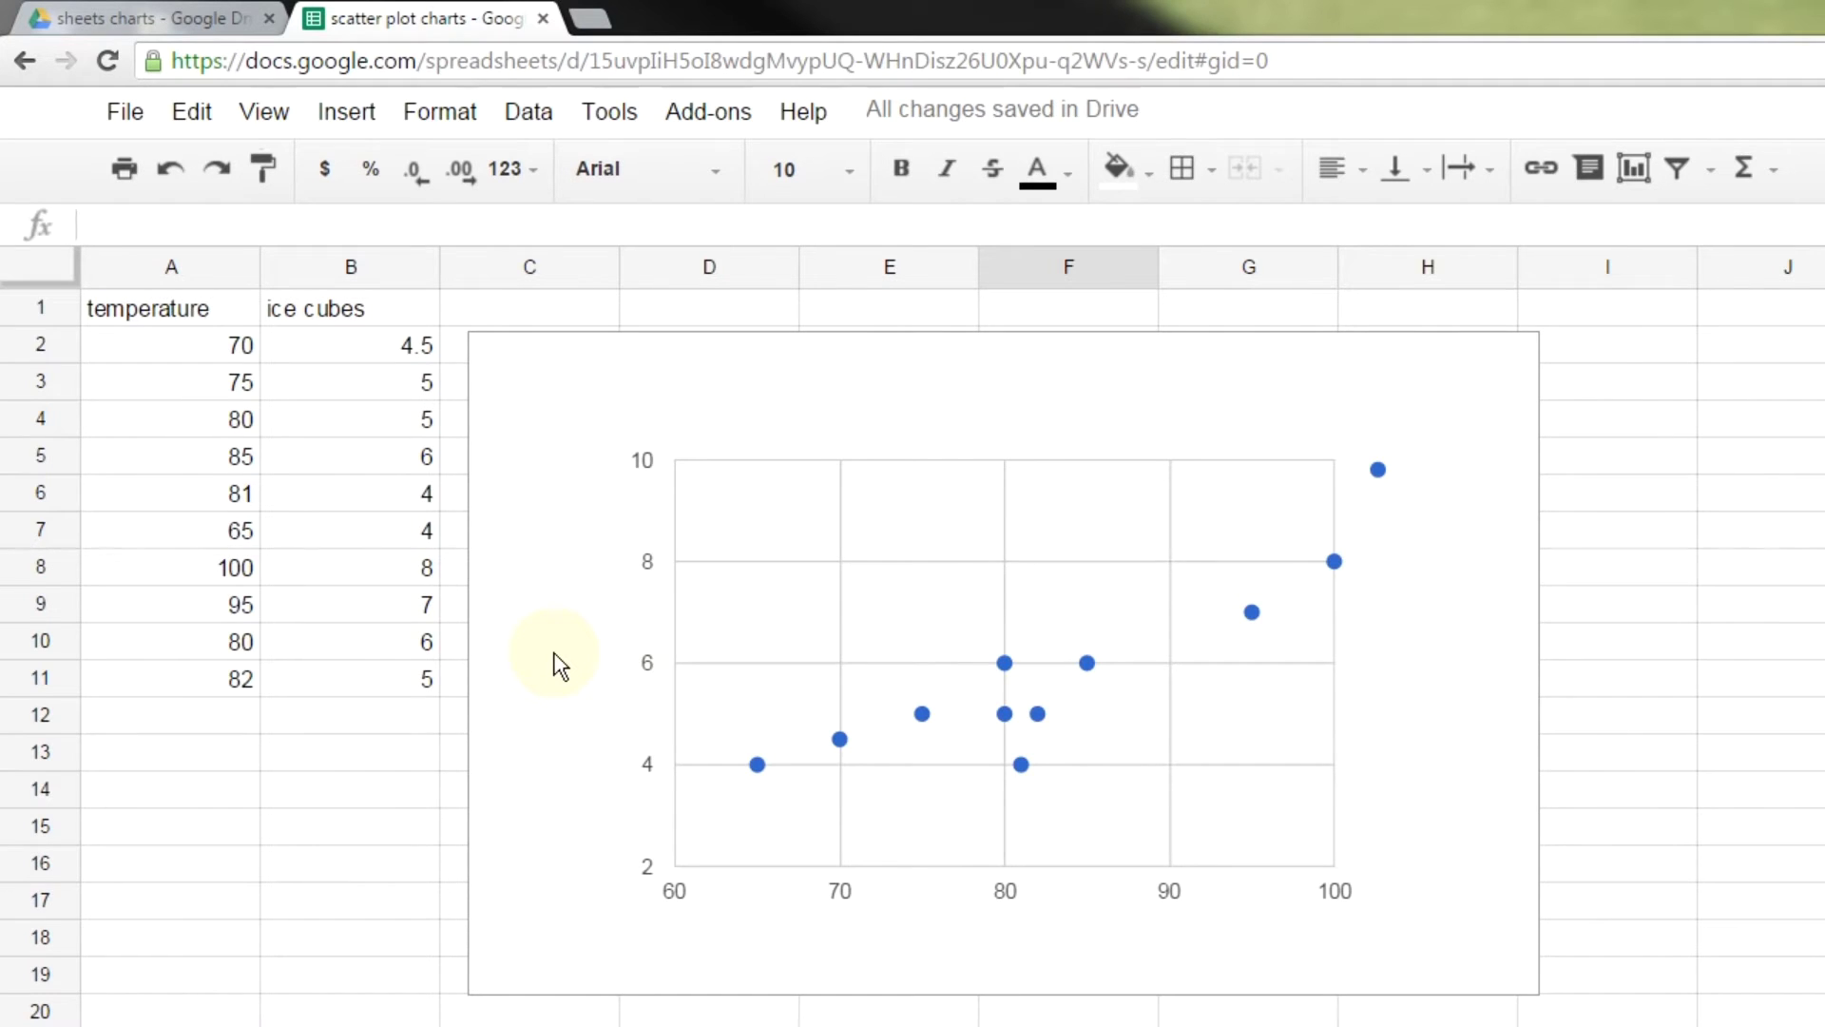
{"action": "left_click", "coordinate": [560, 665]}
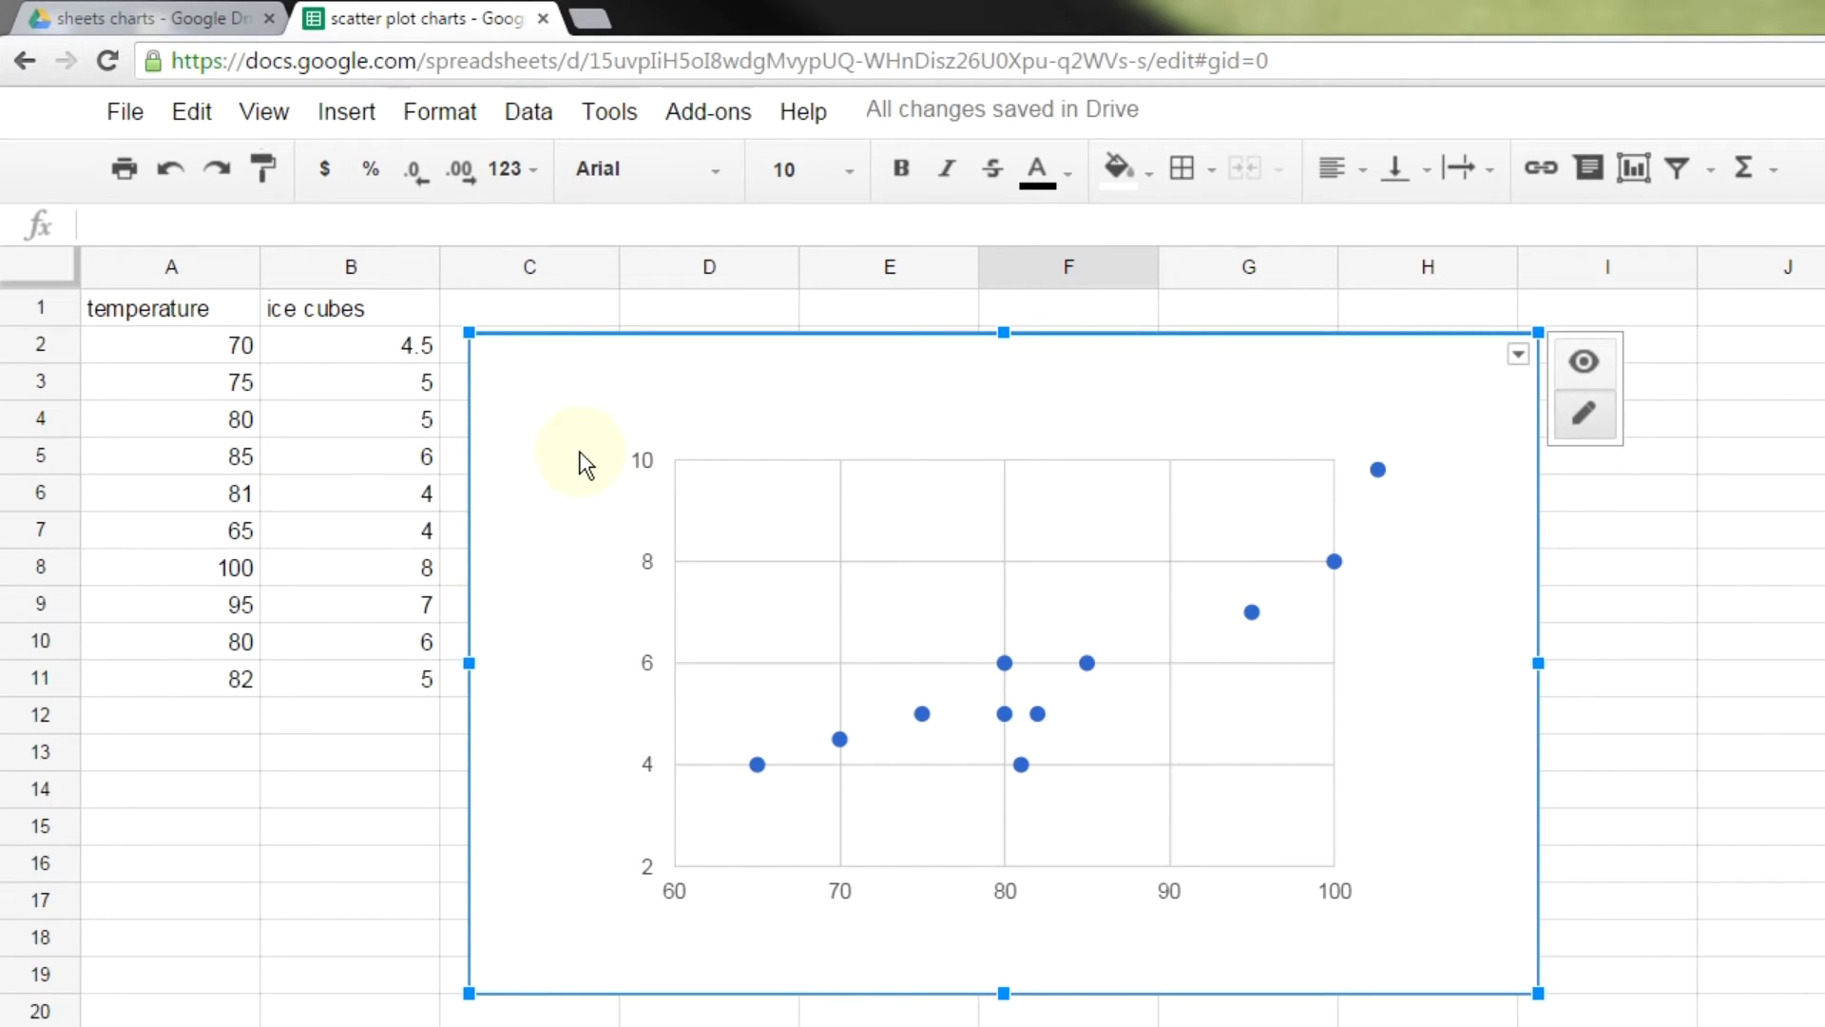
- Enlarge the scatter points to 7px, then 14px, and nudge the chart slightly down
{"action": "left_click", "coordinate": [757, 765]}
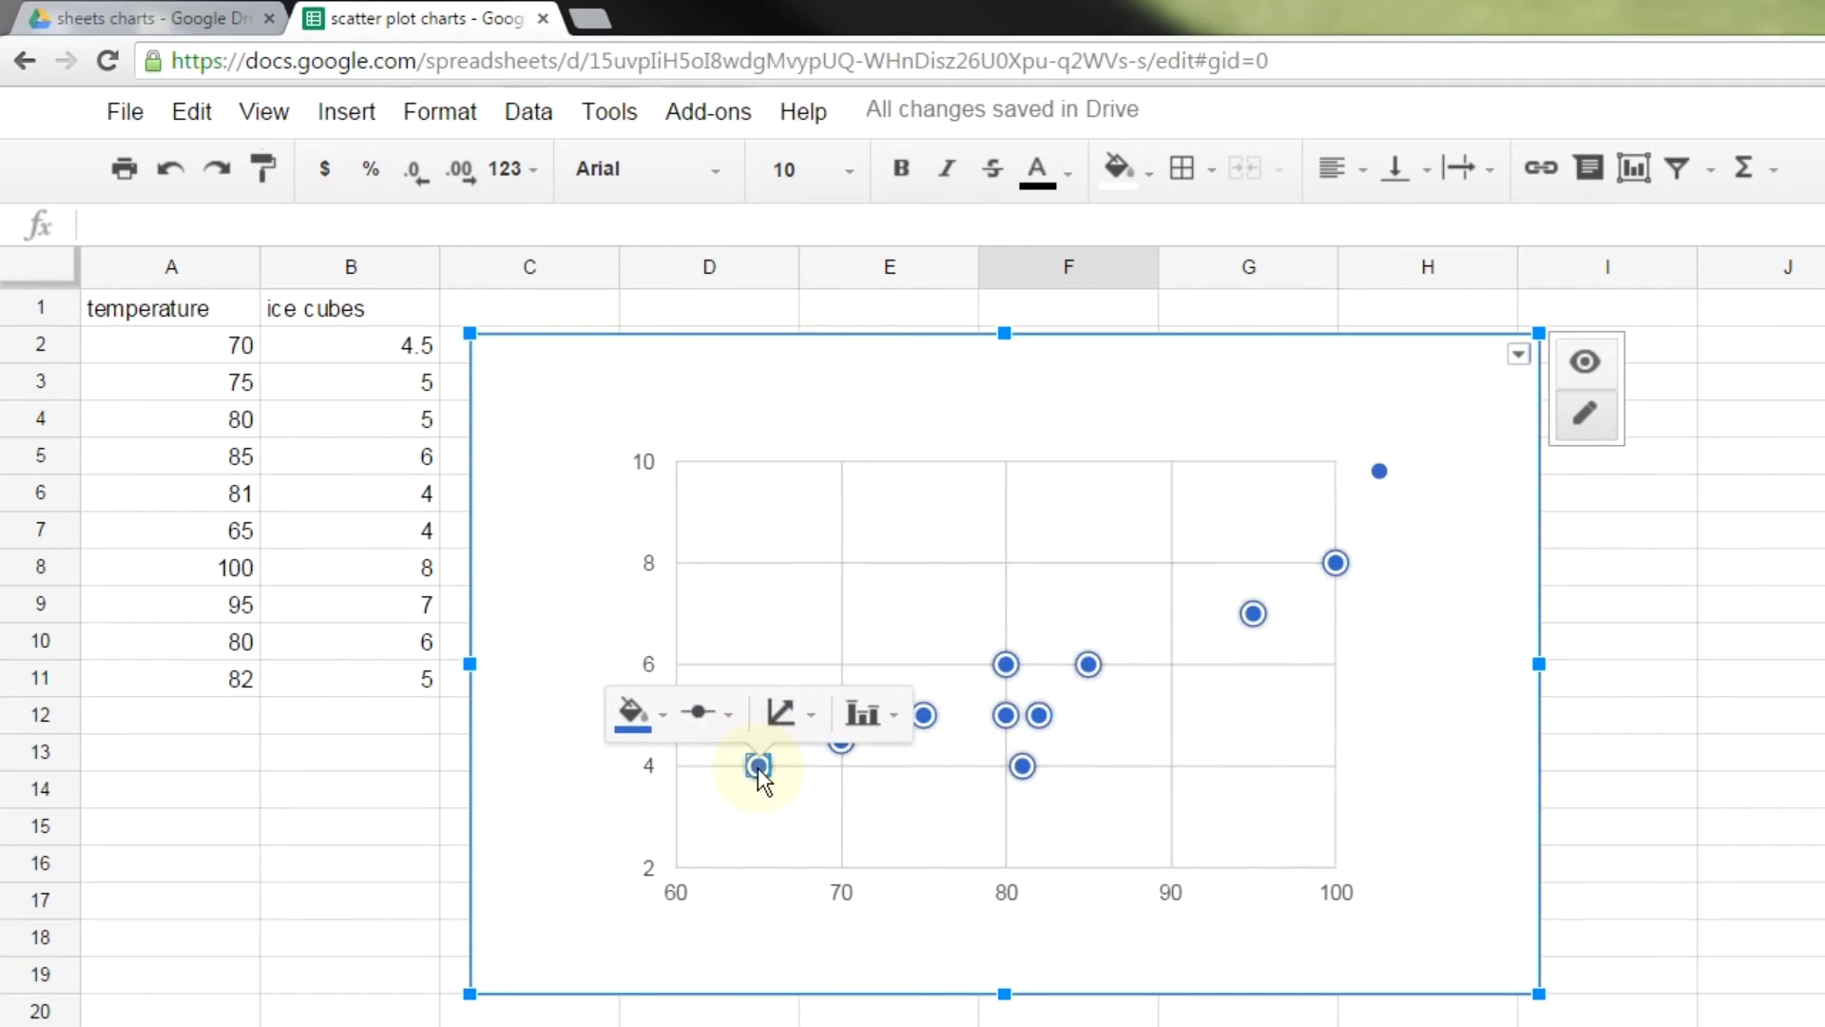
{"action": "left_click", "coordinate": [740, 726]}
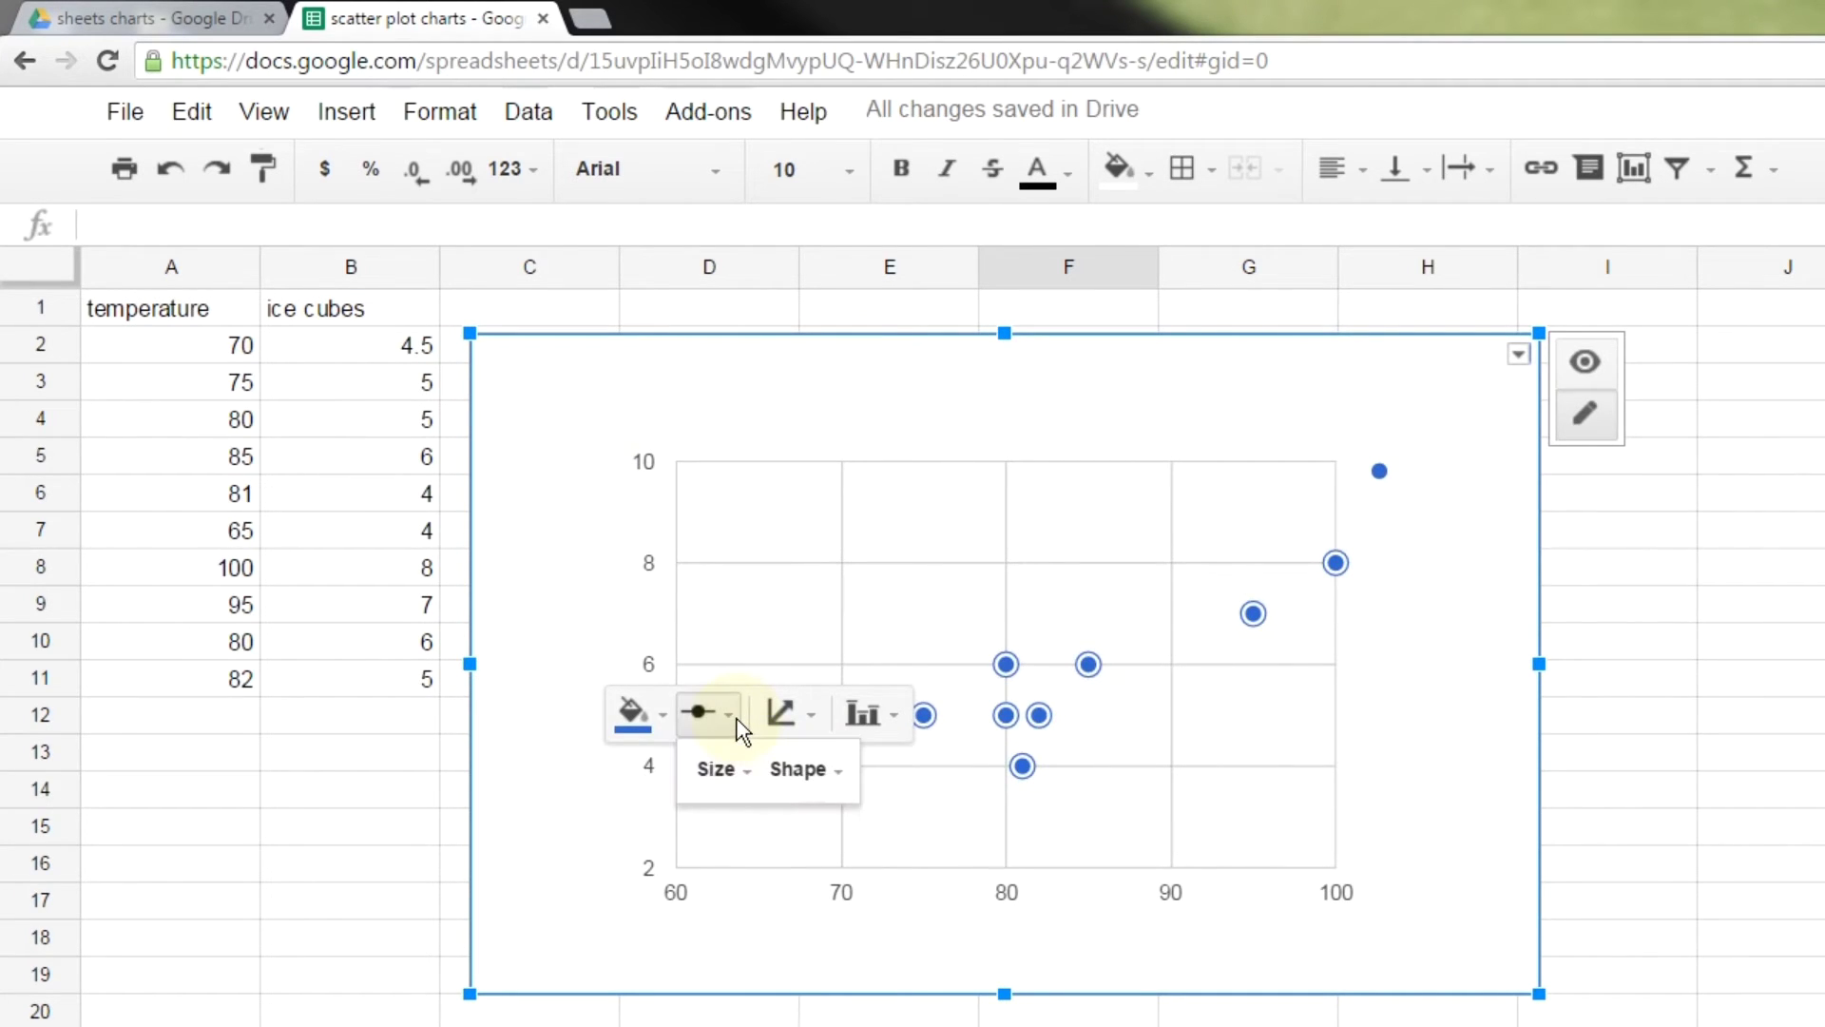
{"action": "left_click", "coordinate": [729, 775]}
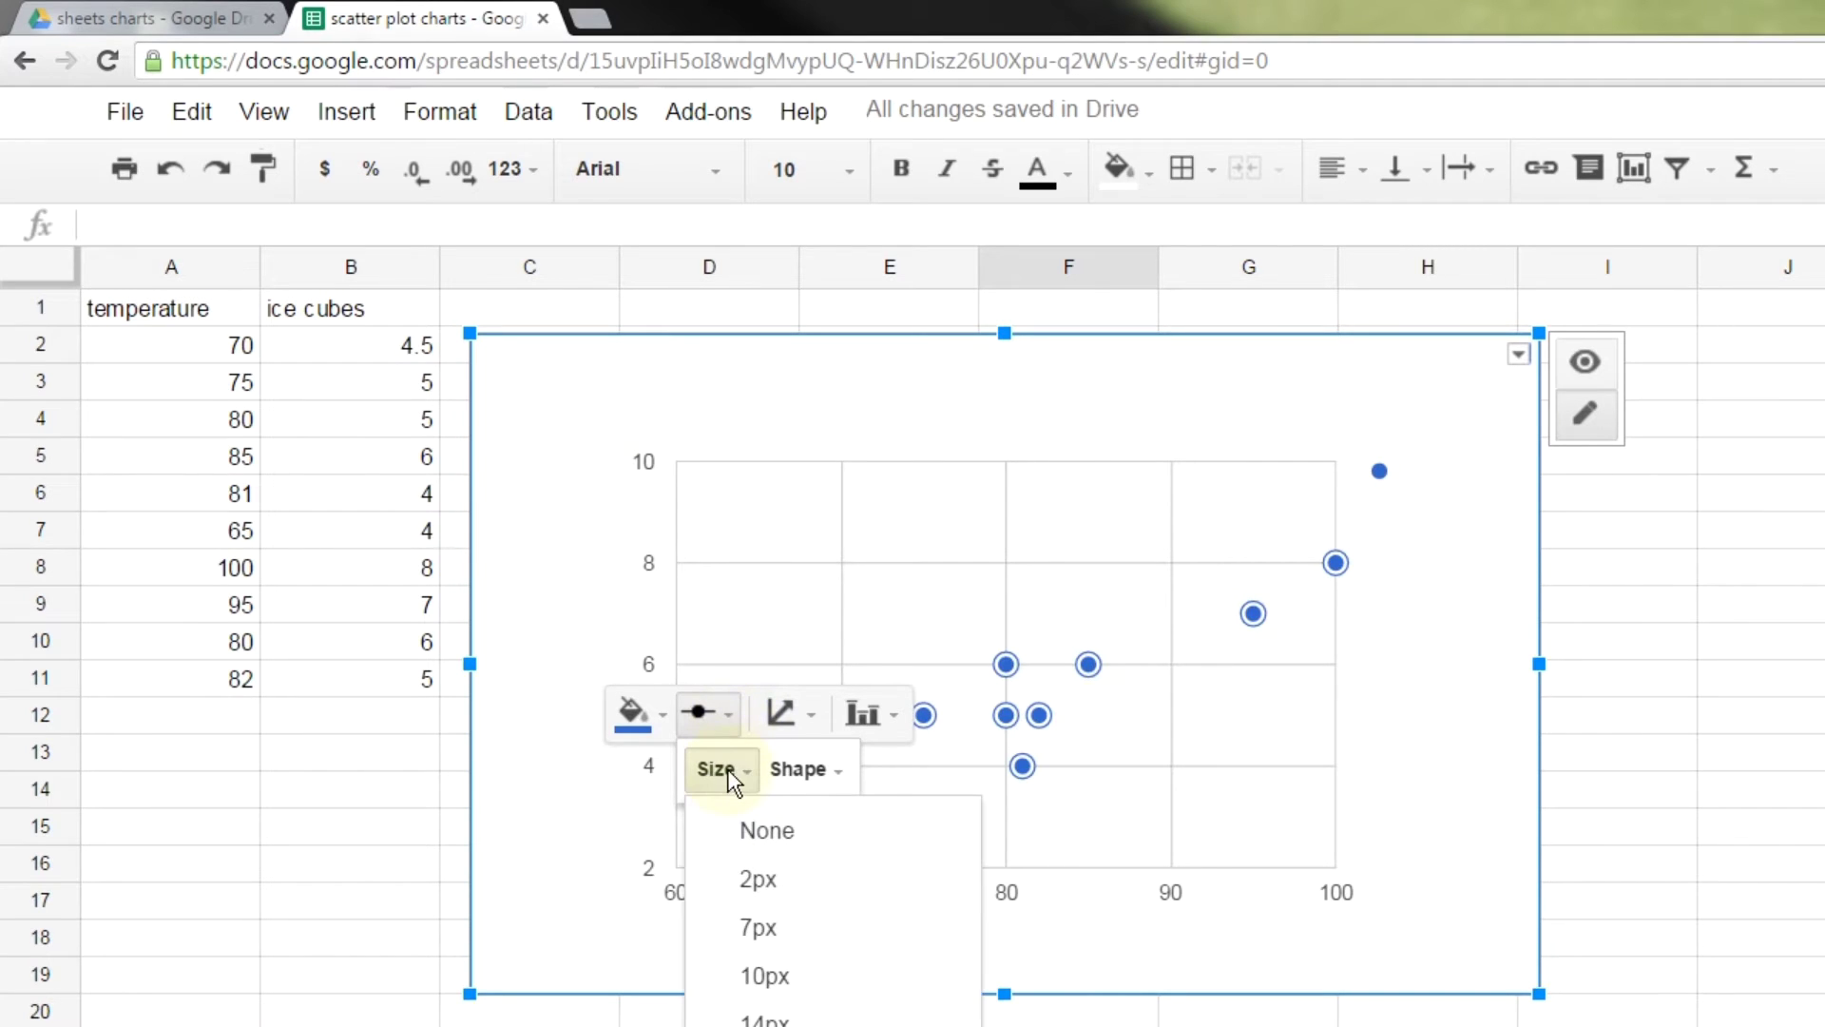
{"action": "left_click", "coordinate": [758, 928]}
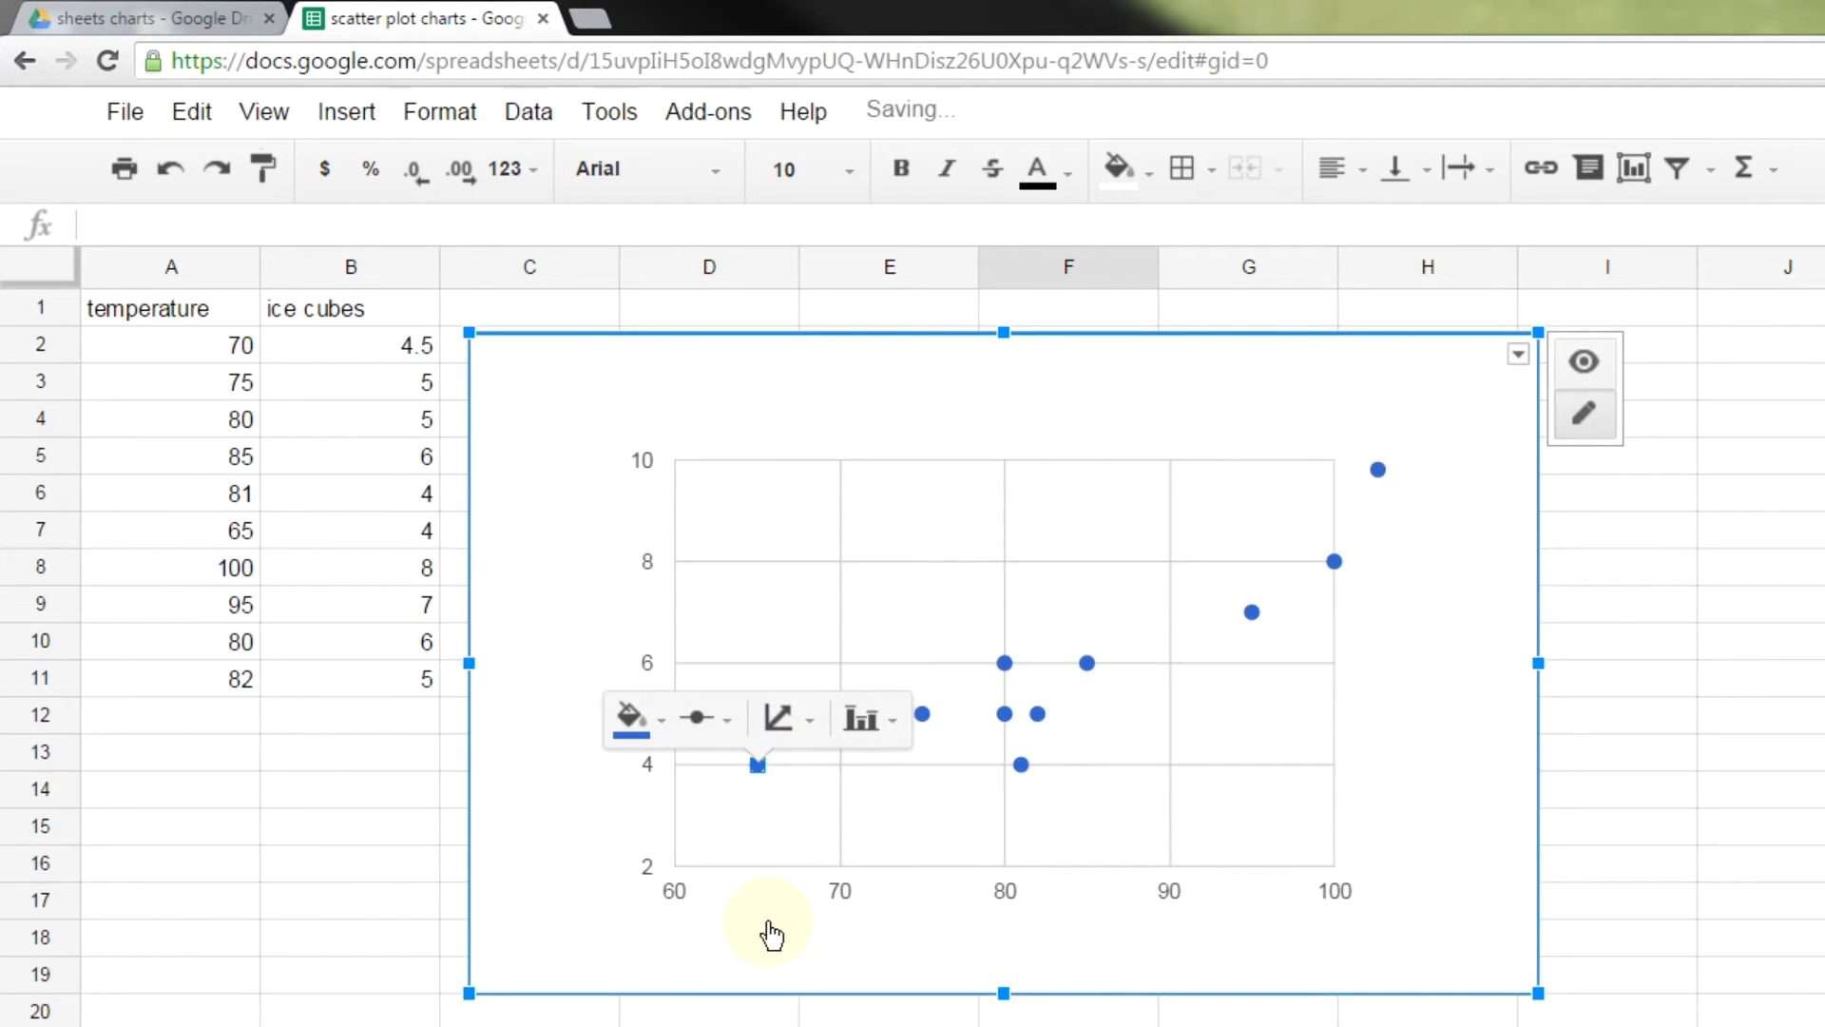
{"action": "left_click", "coordinate": [719, 723]}
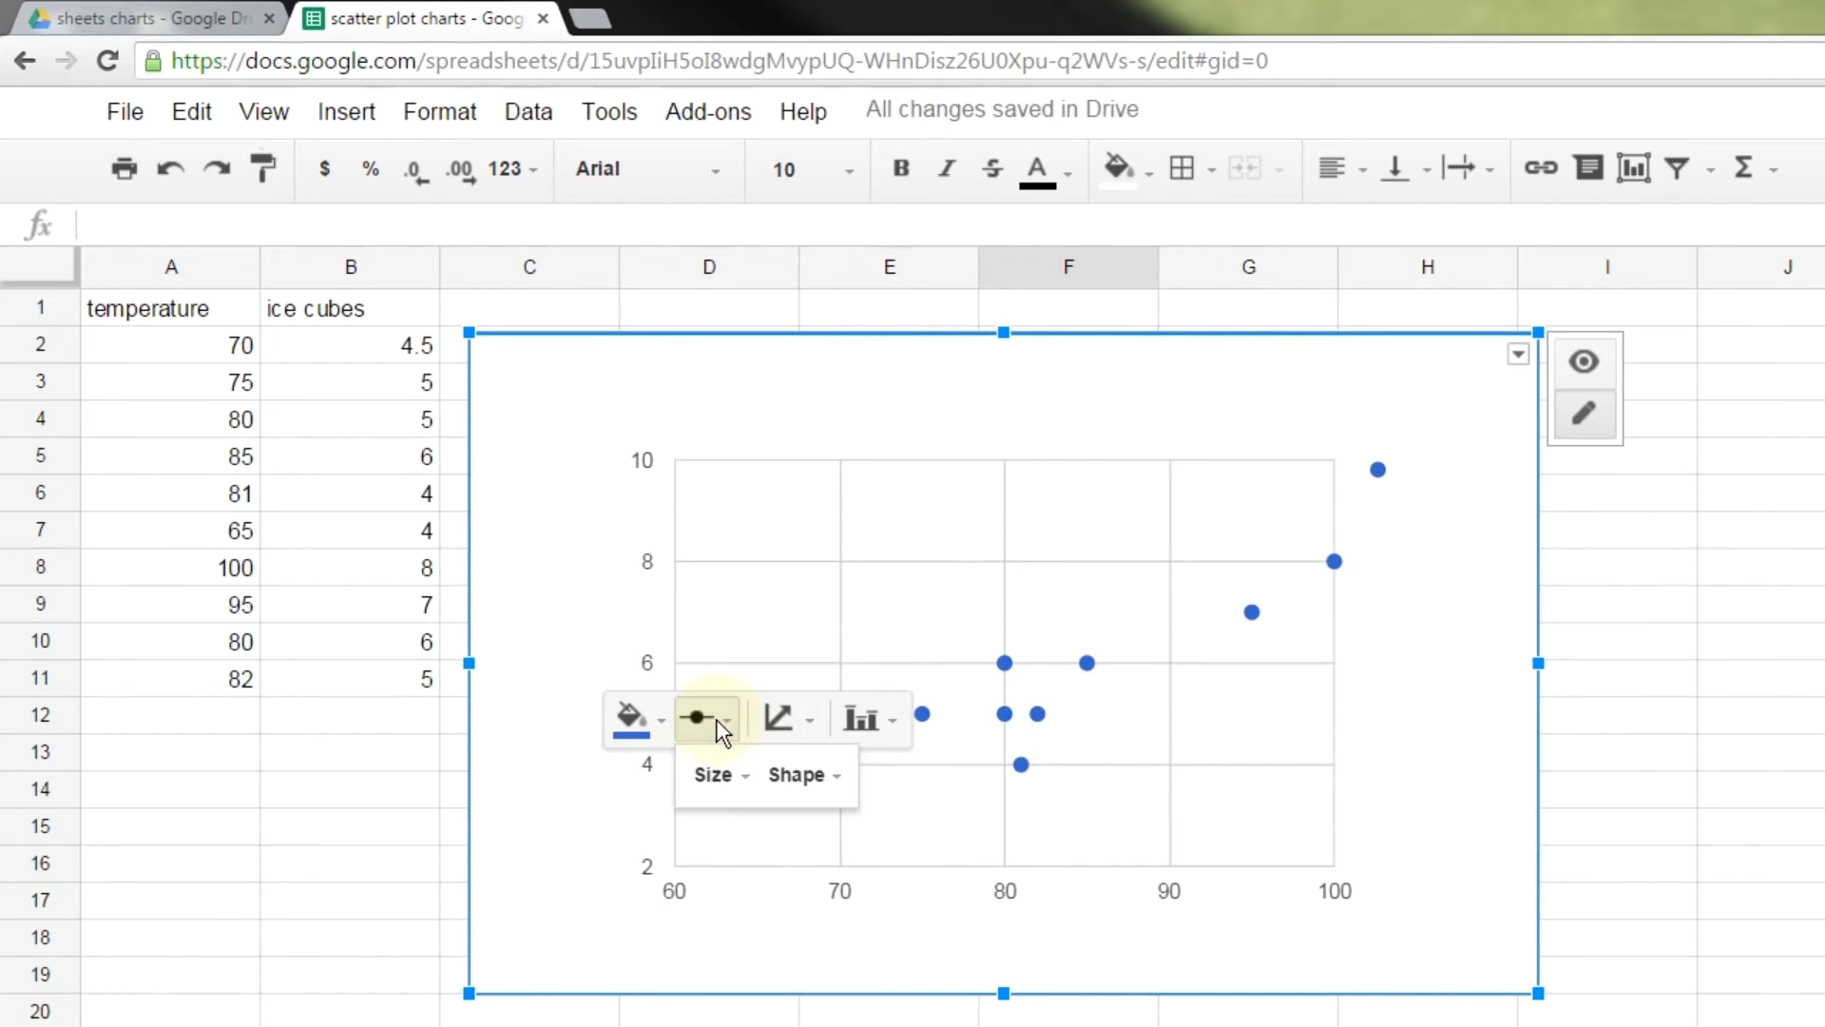
{"action": "left_click", "coordinate": [721, 774]}
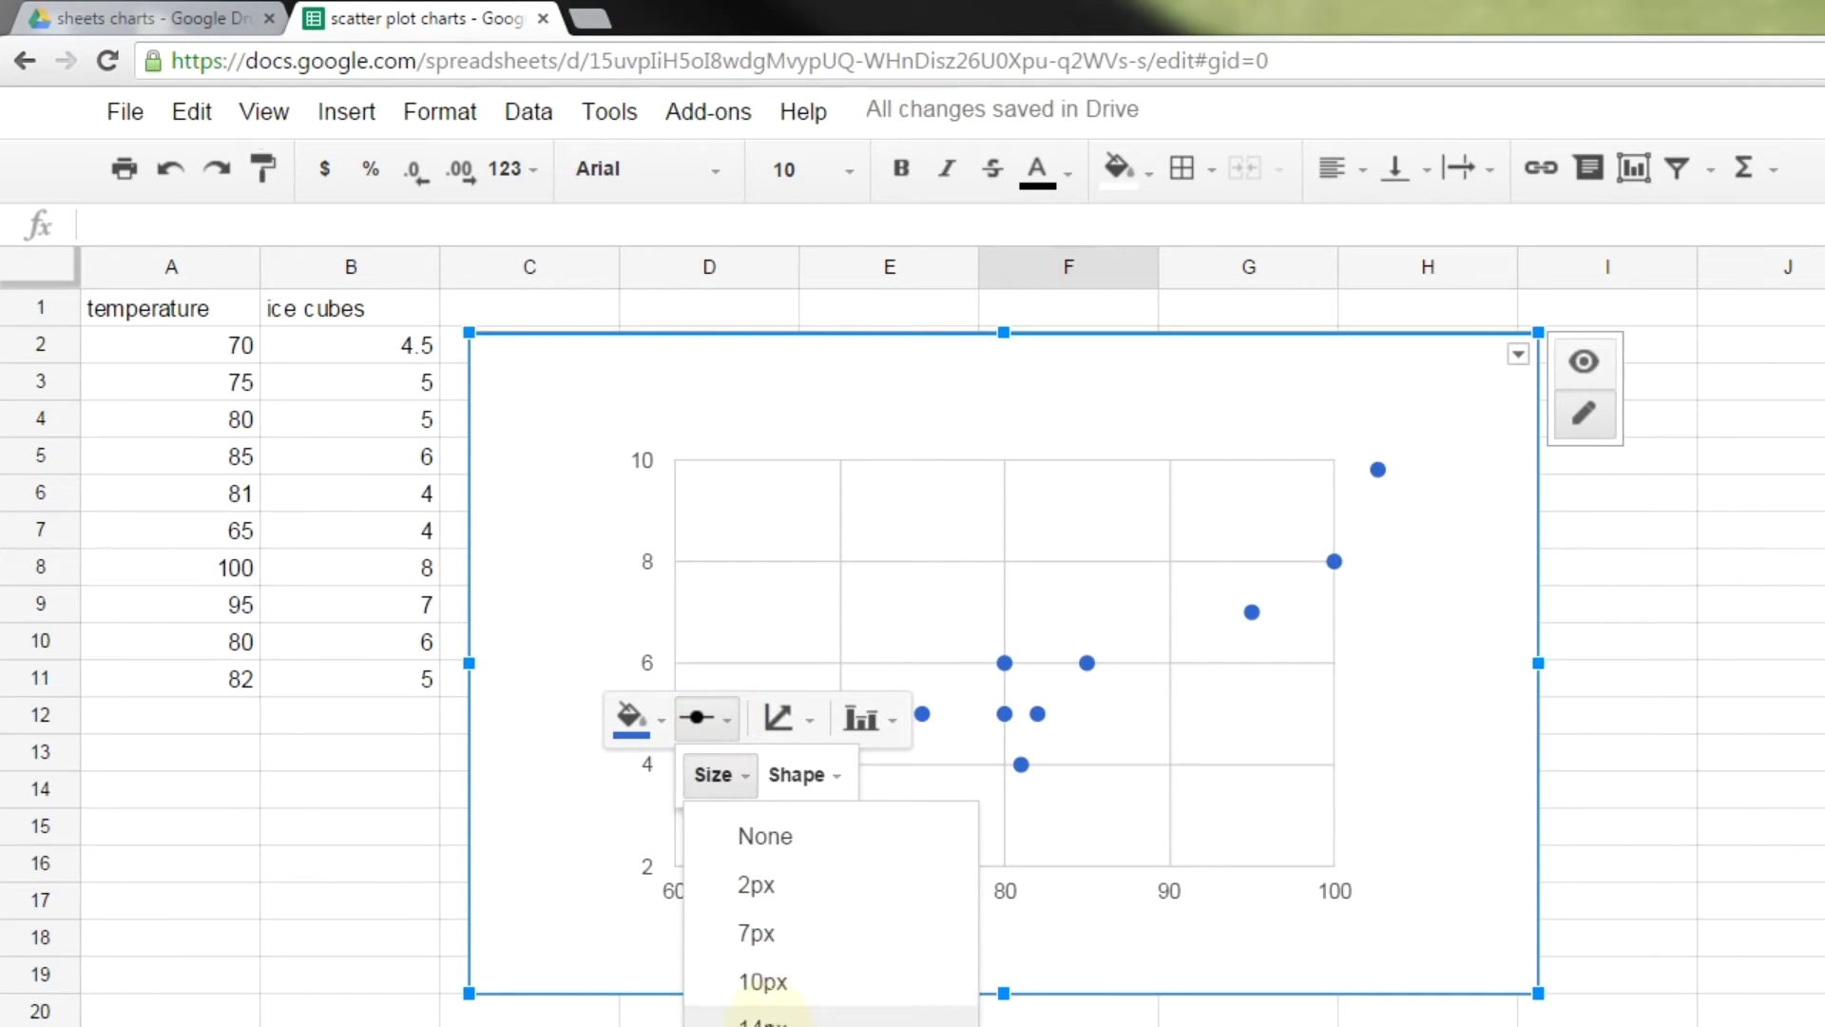
{"action": "left_click", "coordinate": [760, 1020]}
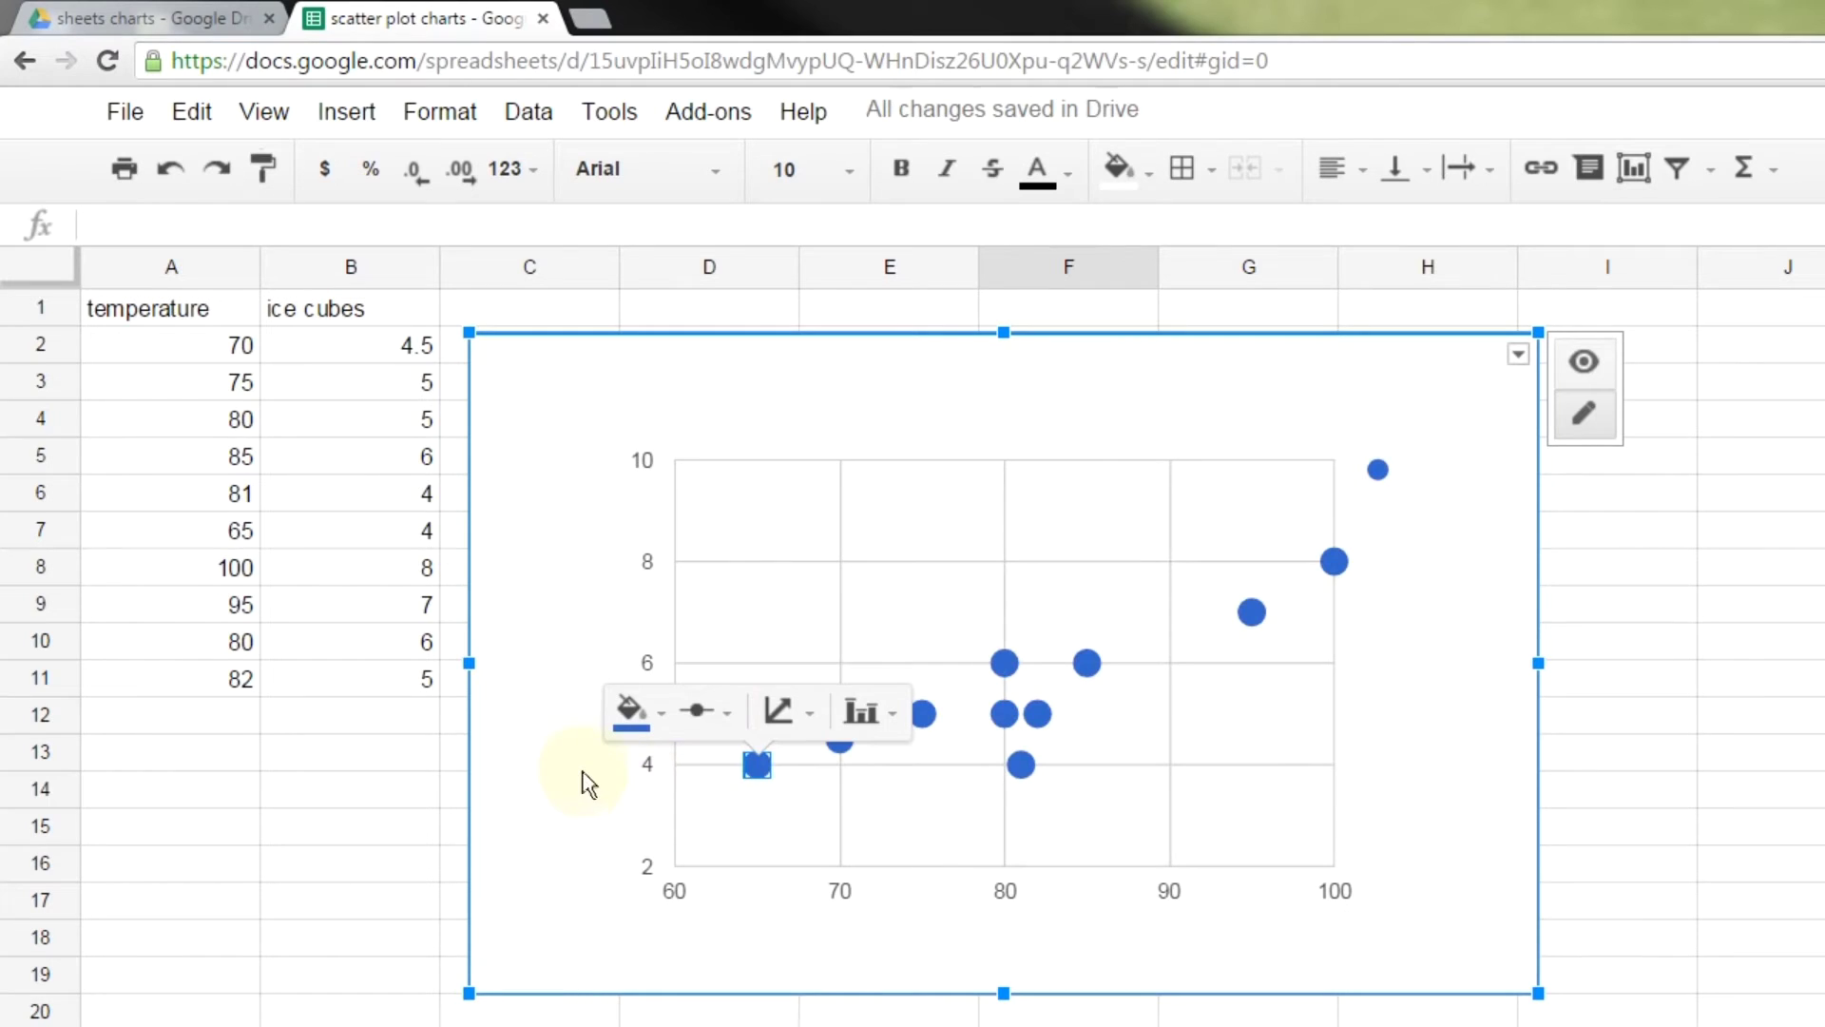
{"action": "left_click", "coordinate": [605, 619]}
{"action": "left_click_drag", "start_coordinate": [581, 633], "coordinate": [580, 636]}
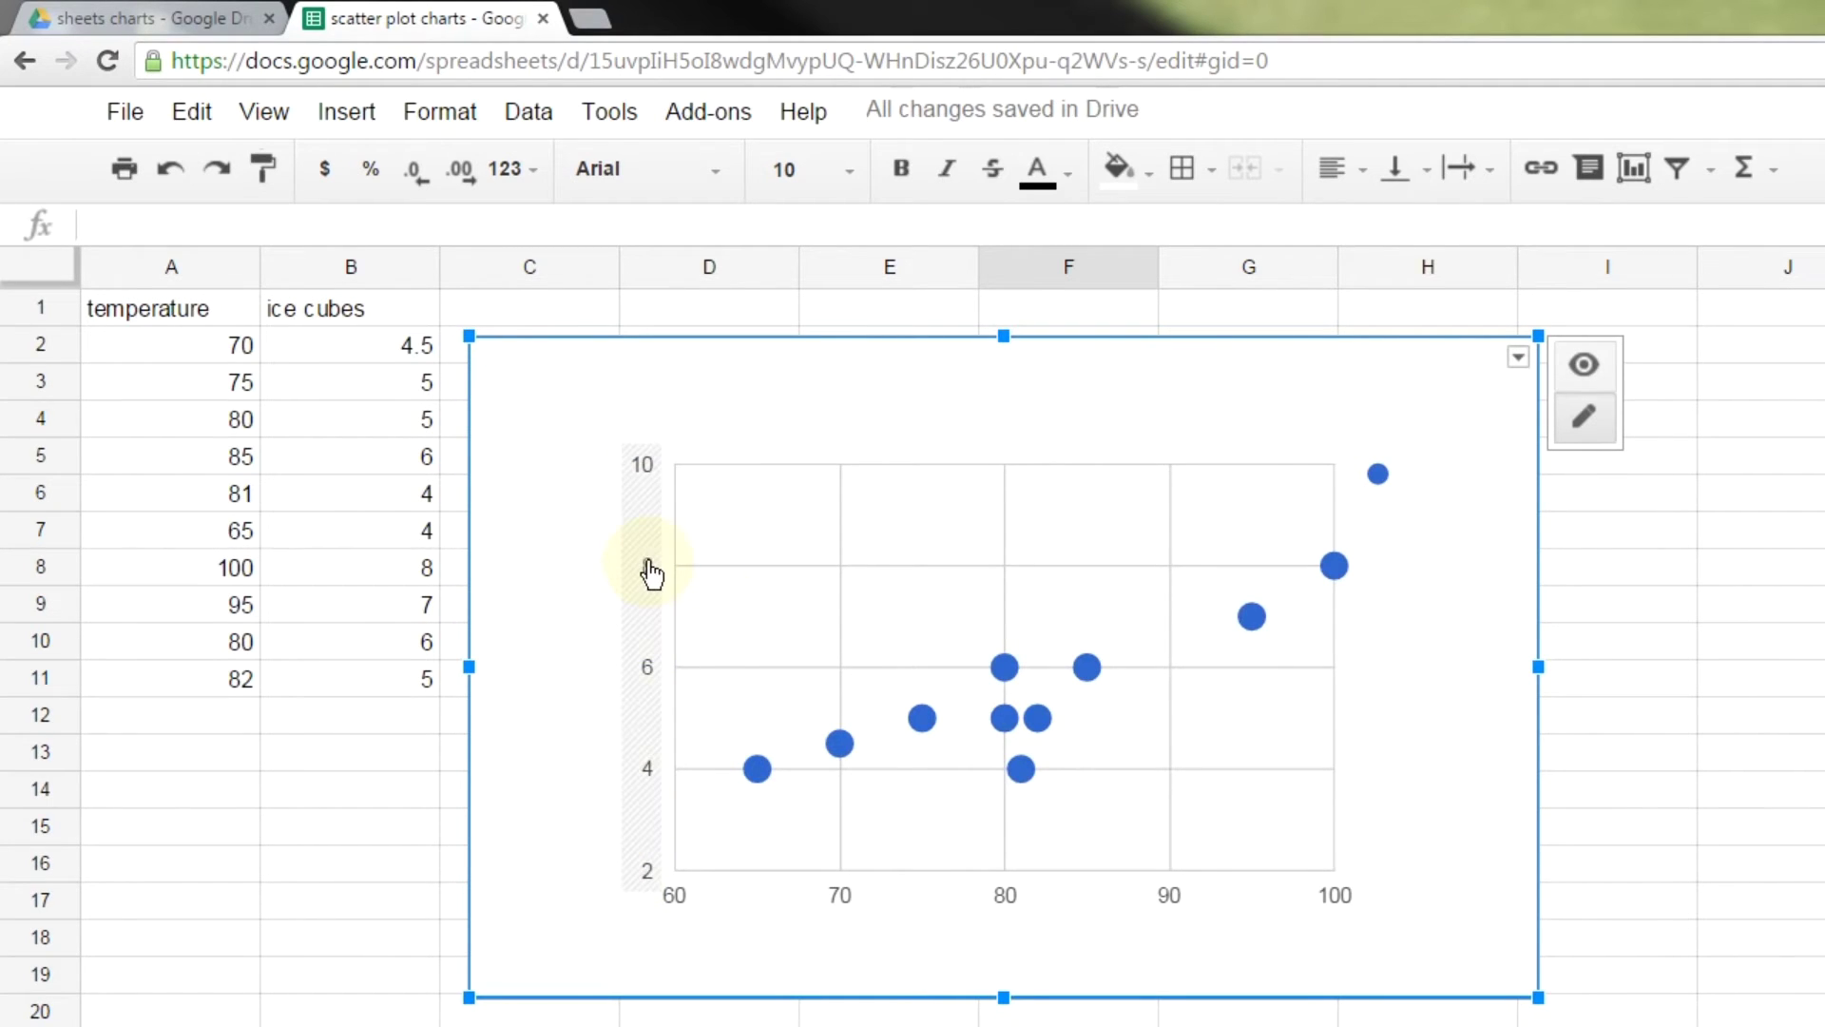
- Add a left vertical axis title reading 'Ice cubs' to the chart
{"action": "right_click", "coordinate": [571, 627]}
{"action": "left_click", "coordinate": [603, 473]}
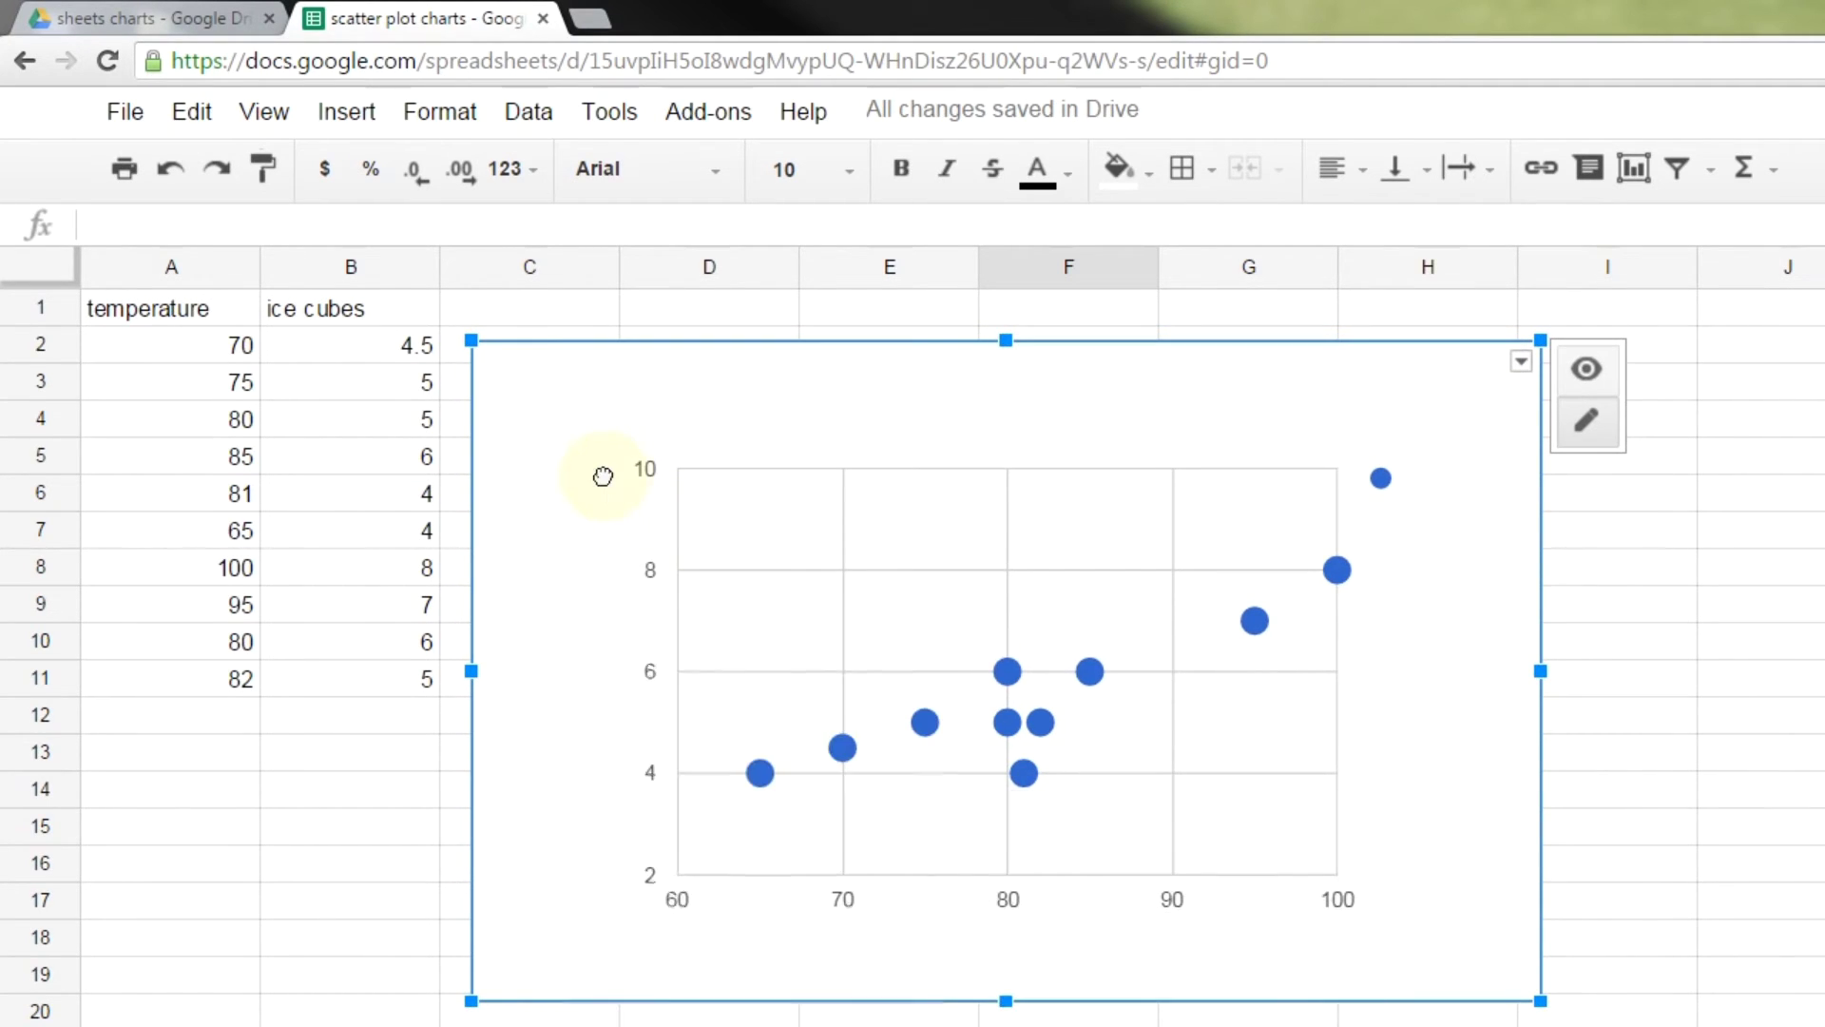
{"action": "right_click", "coordinate": [549, 587]}
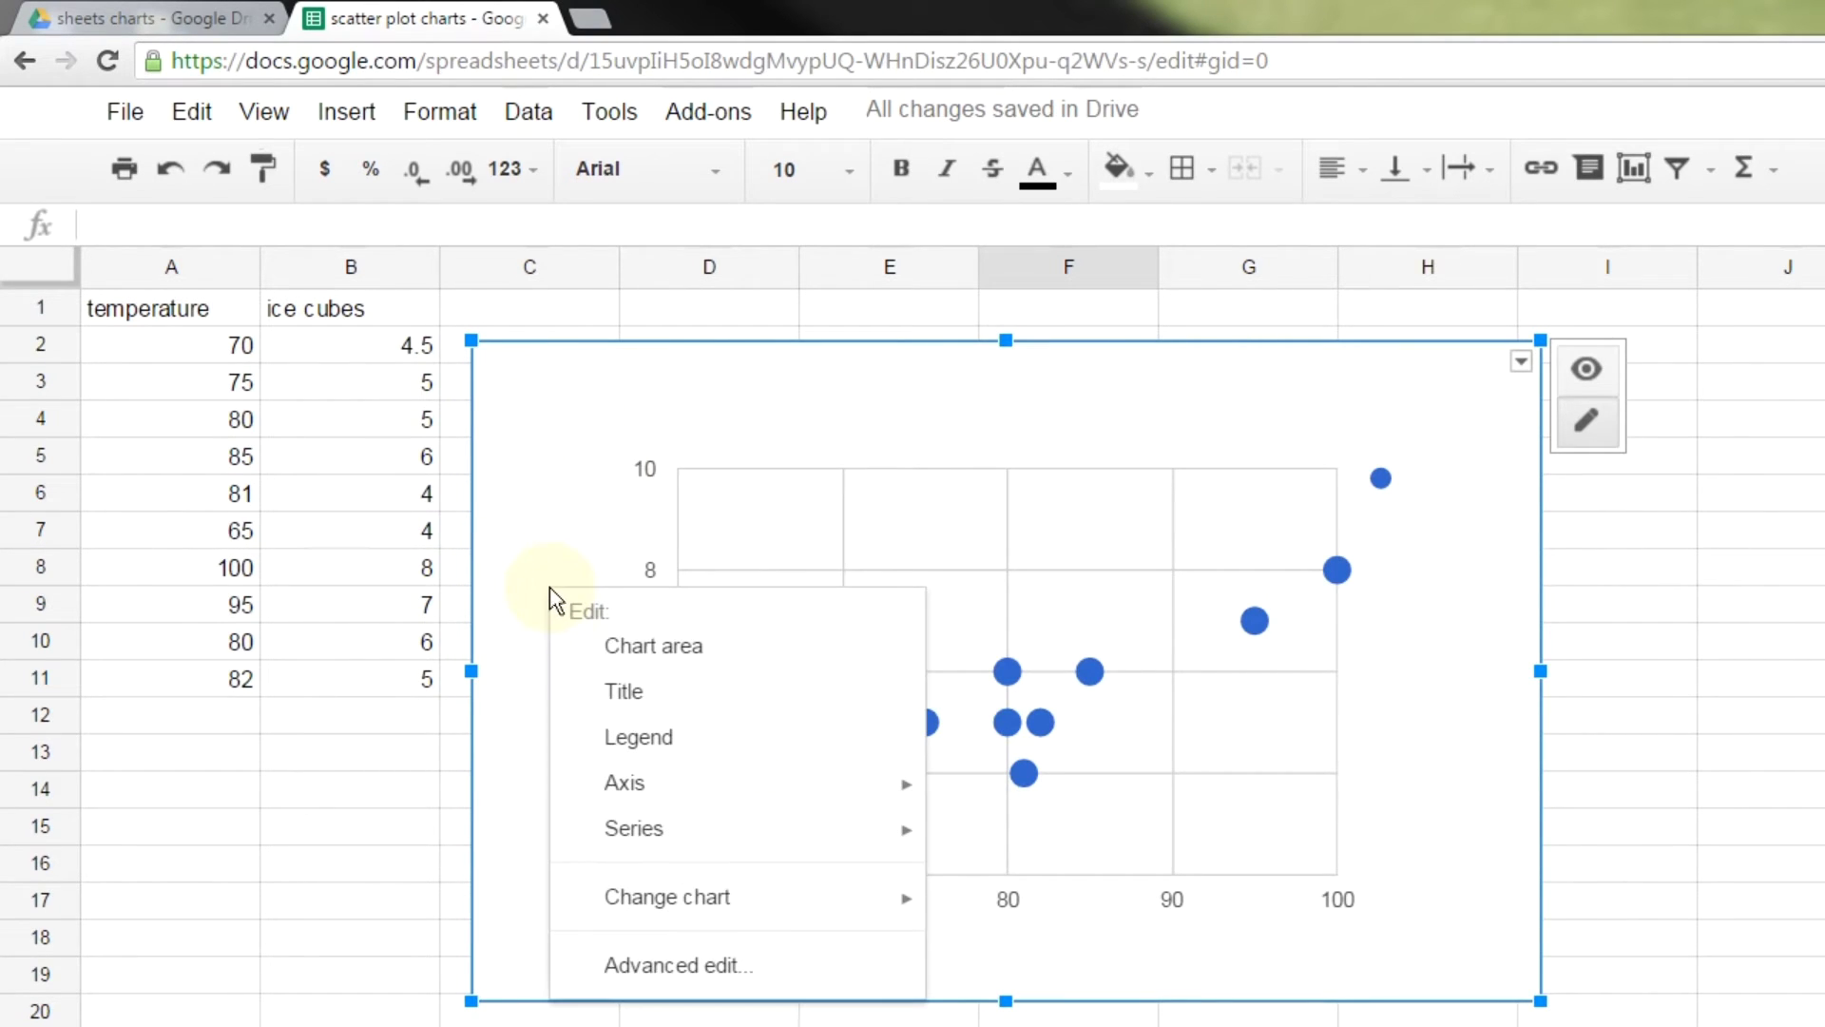
{"action": "mouse_move", "coordinate": [827, 784]}
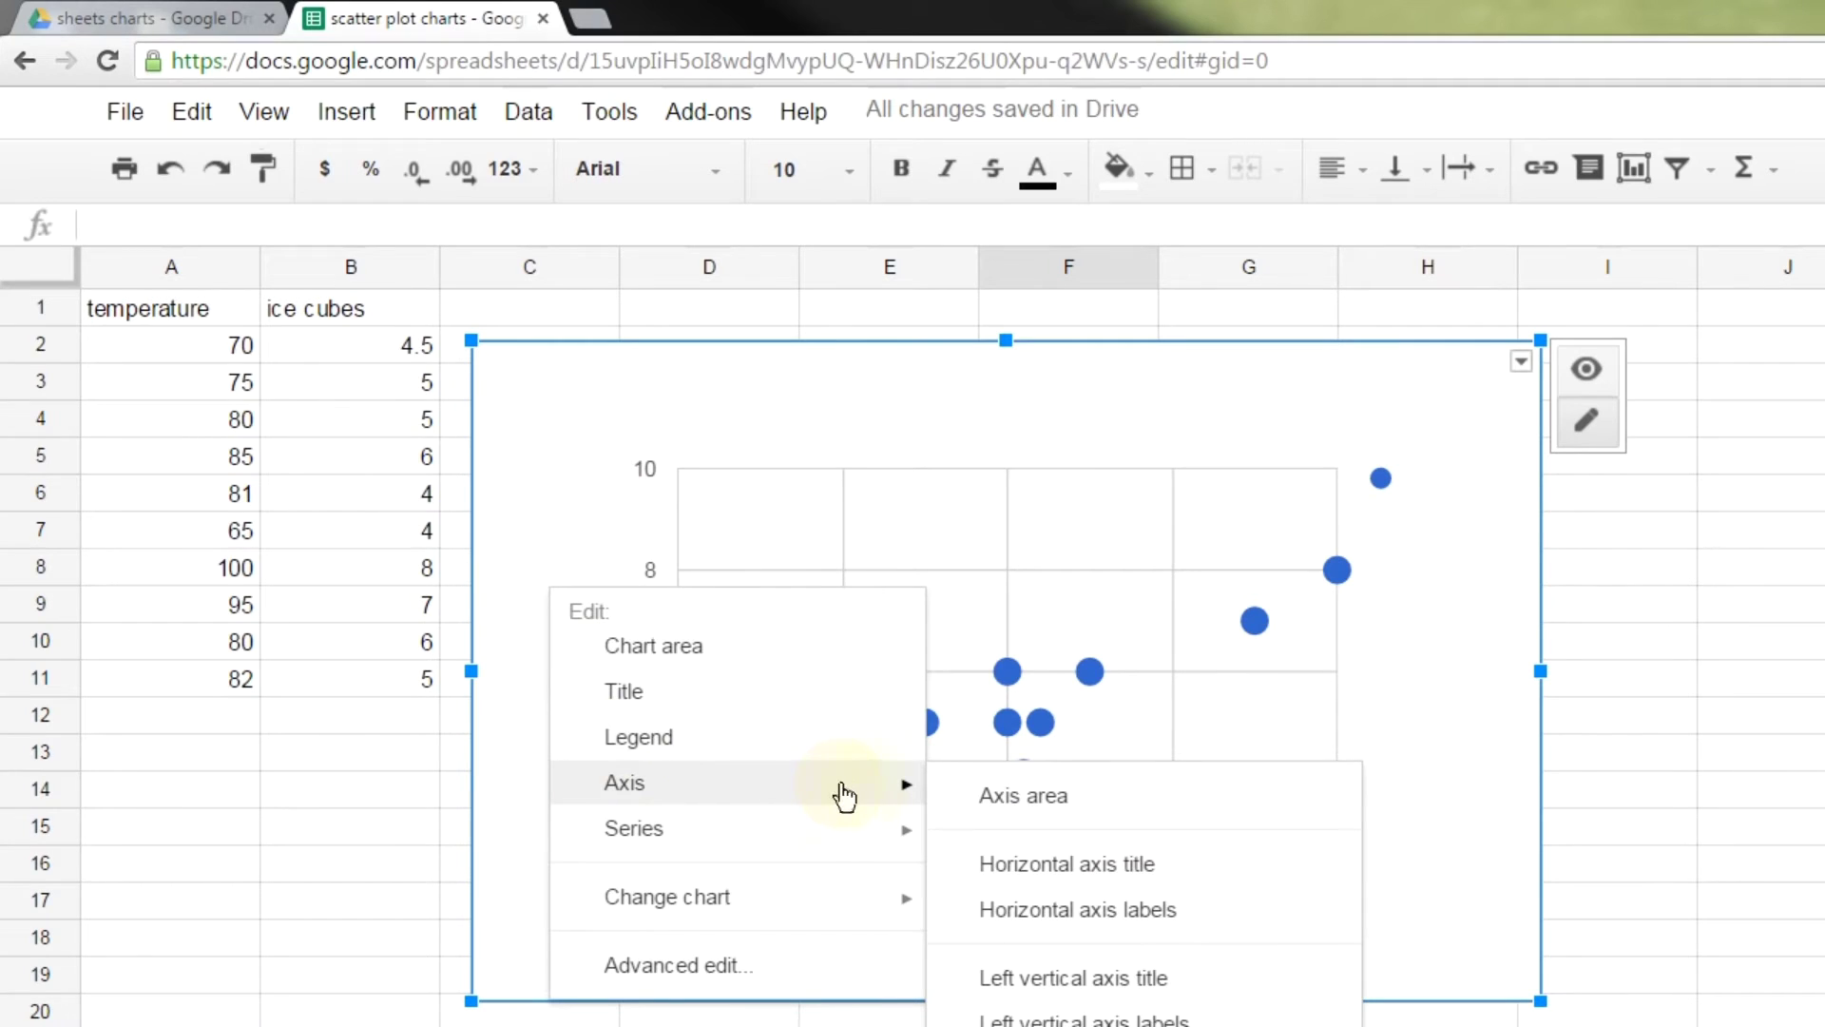
{"action": "left_click", "coordinate": [1067, 984]}
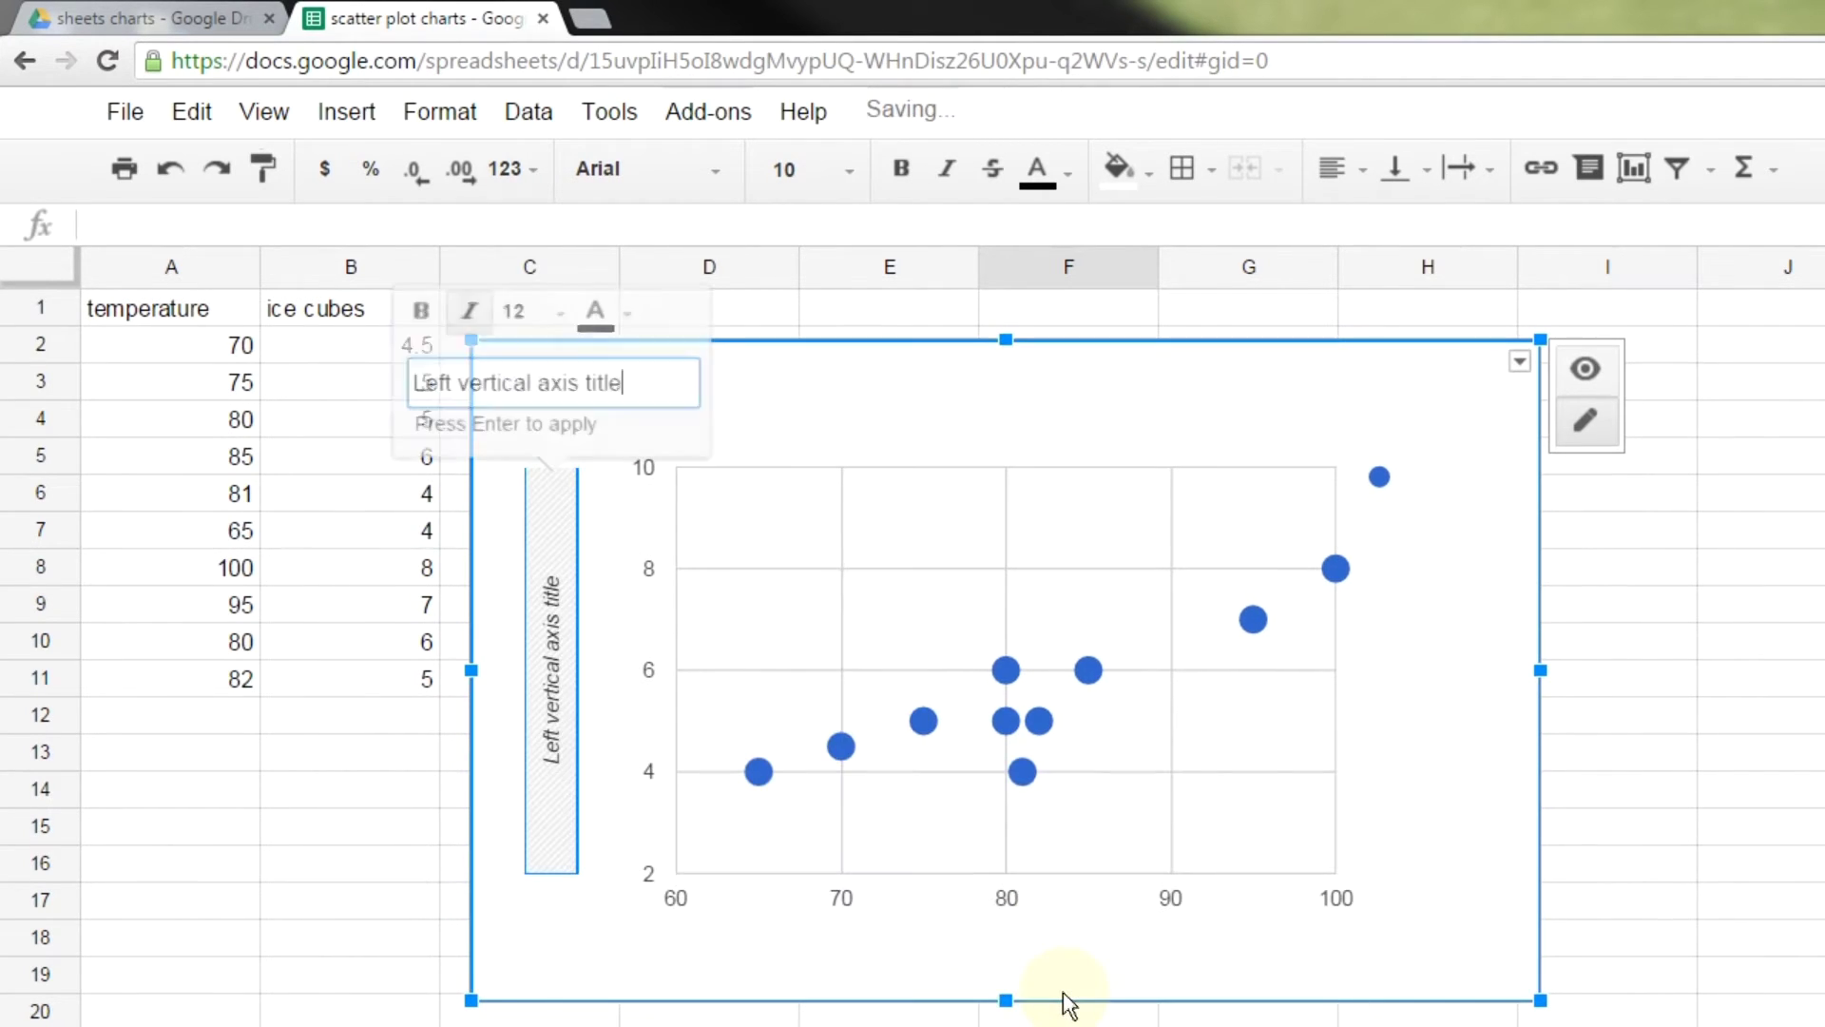
{"action": "key", "text": "BackSpace"}
{"action": "key", "text": "BackSpace"}
{"action": "key", "text": "BackSpace"}
{"action": "key", "text": "BackSpace"}
{"action": "key", "text": "BackSpace"}
{"action": "key", "text": "BackSpace"}
{"action": "key", "text": "BackSpace"}
{"action": "key", "text": "BackSpace"}
{"action": "key", "text": "BackSpace"}
{"action": "key", "text": "BackSpace"}
{"action": "key", "text": "BackSpace"}
{"action": "key", "text": "BackSpace"}
{"action": "key", "text": "BackSpace"}
{"action": "key", "text": "BackSpace"}
{"action": "key", "text": "BackSpace"}
{"action": "key", "text": "BackSpace"}
{"action": "key", "text": "BackSpace"}
{"action": "key", "text": "BackSpace"}
{"action": "key", "text": "BackSpace"}
{"action": "key", "text": "BackSpace"}
{"action": "key", "text": "BackSpace"}
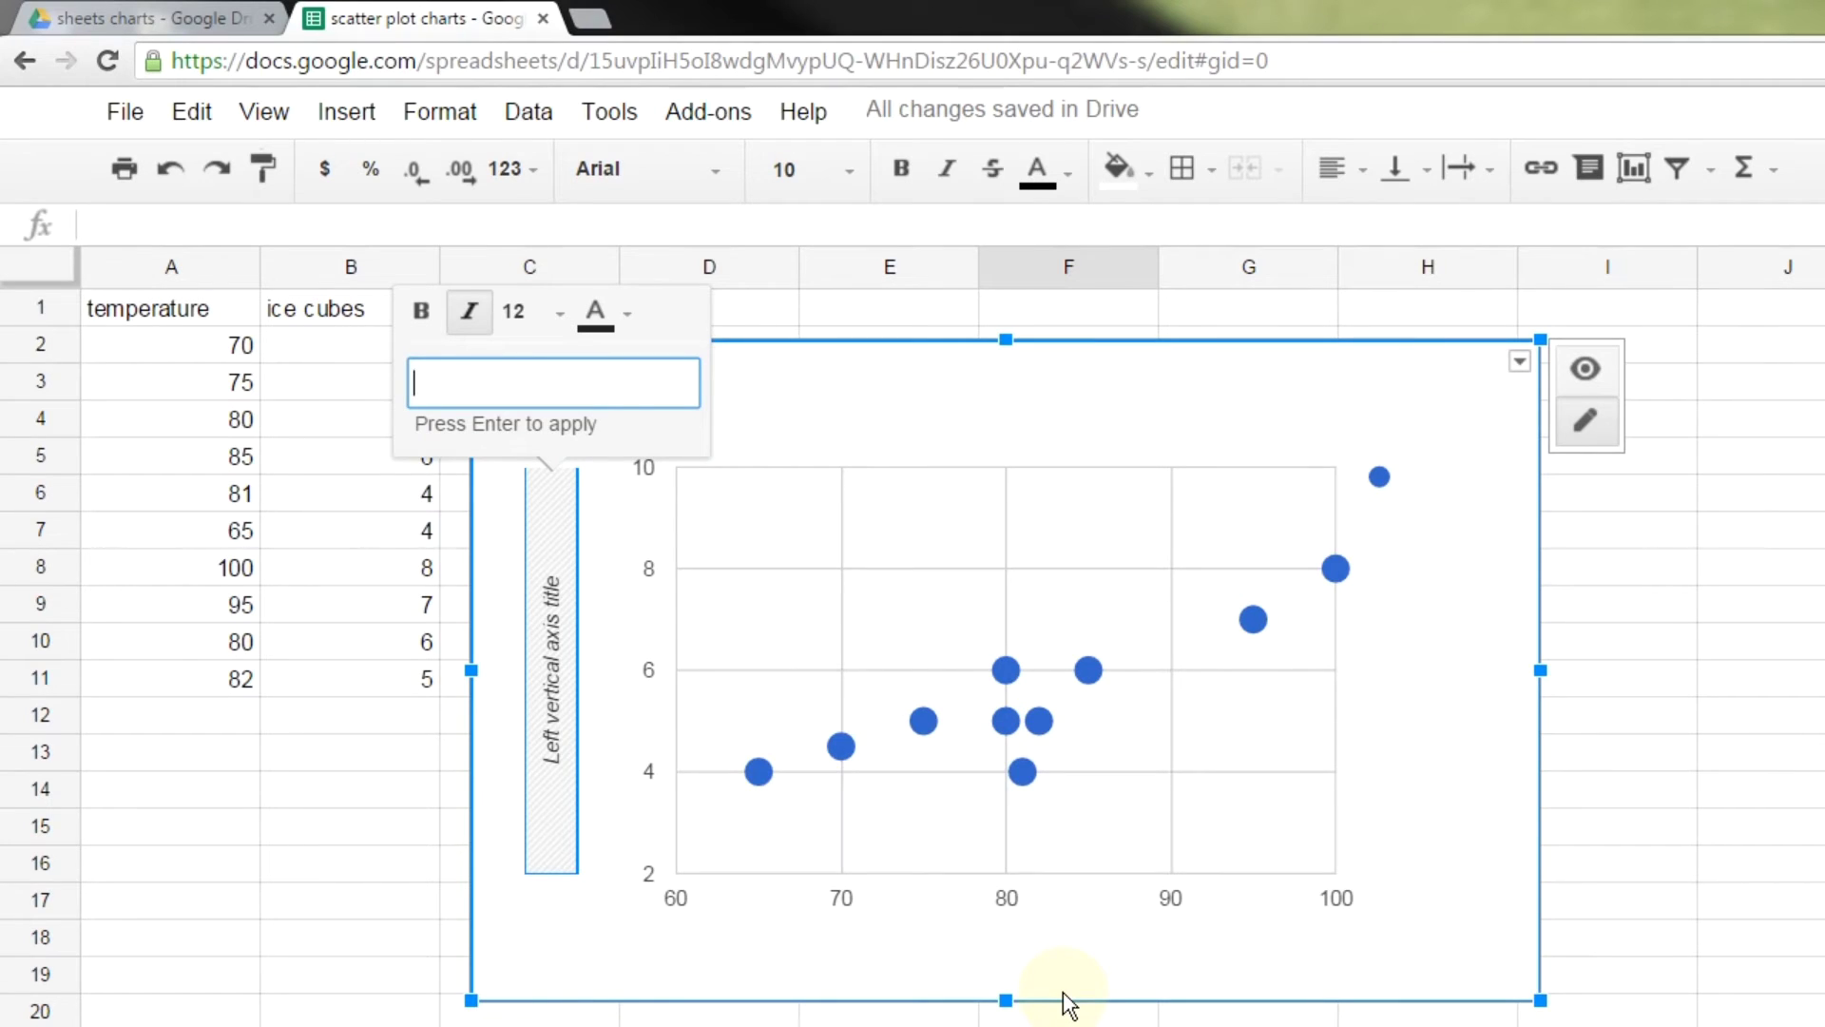
{"action": "type", "text": "Ice cubs"}
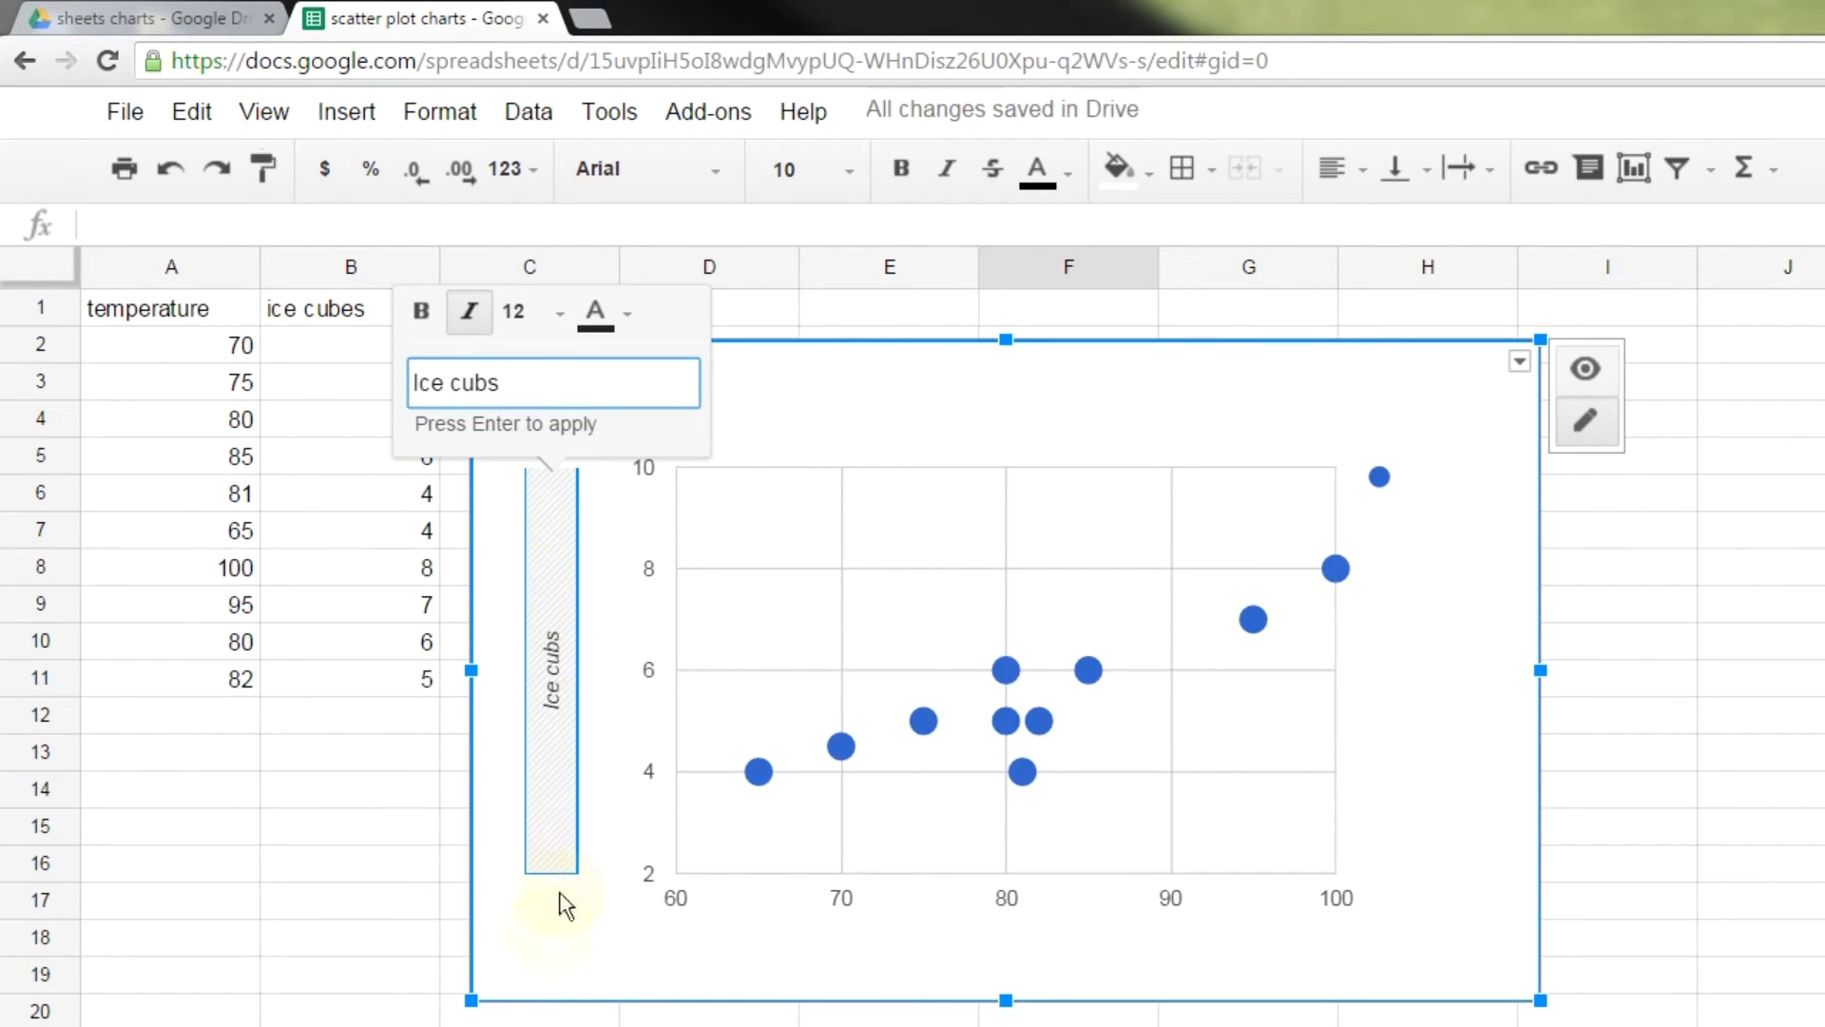
{"action": "left_click", "coordinate": [555, 944]}
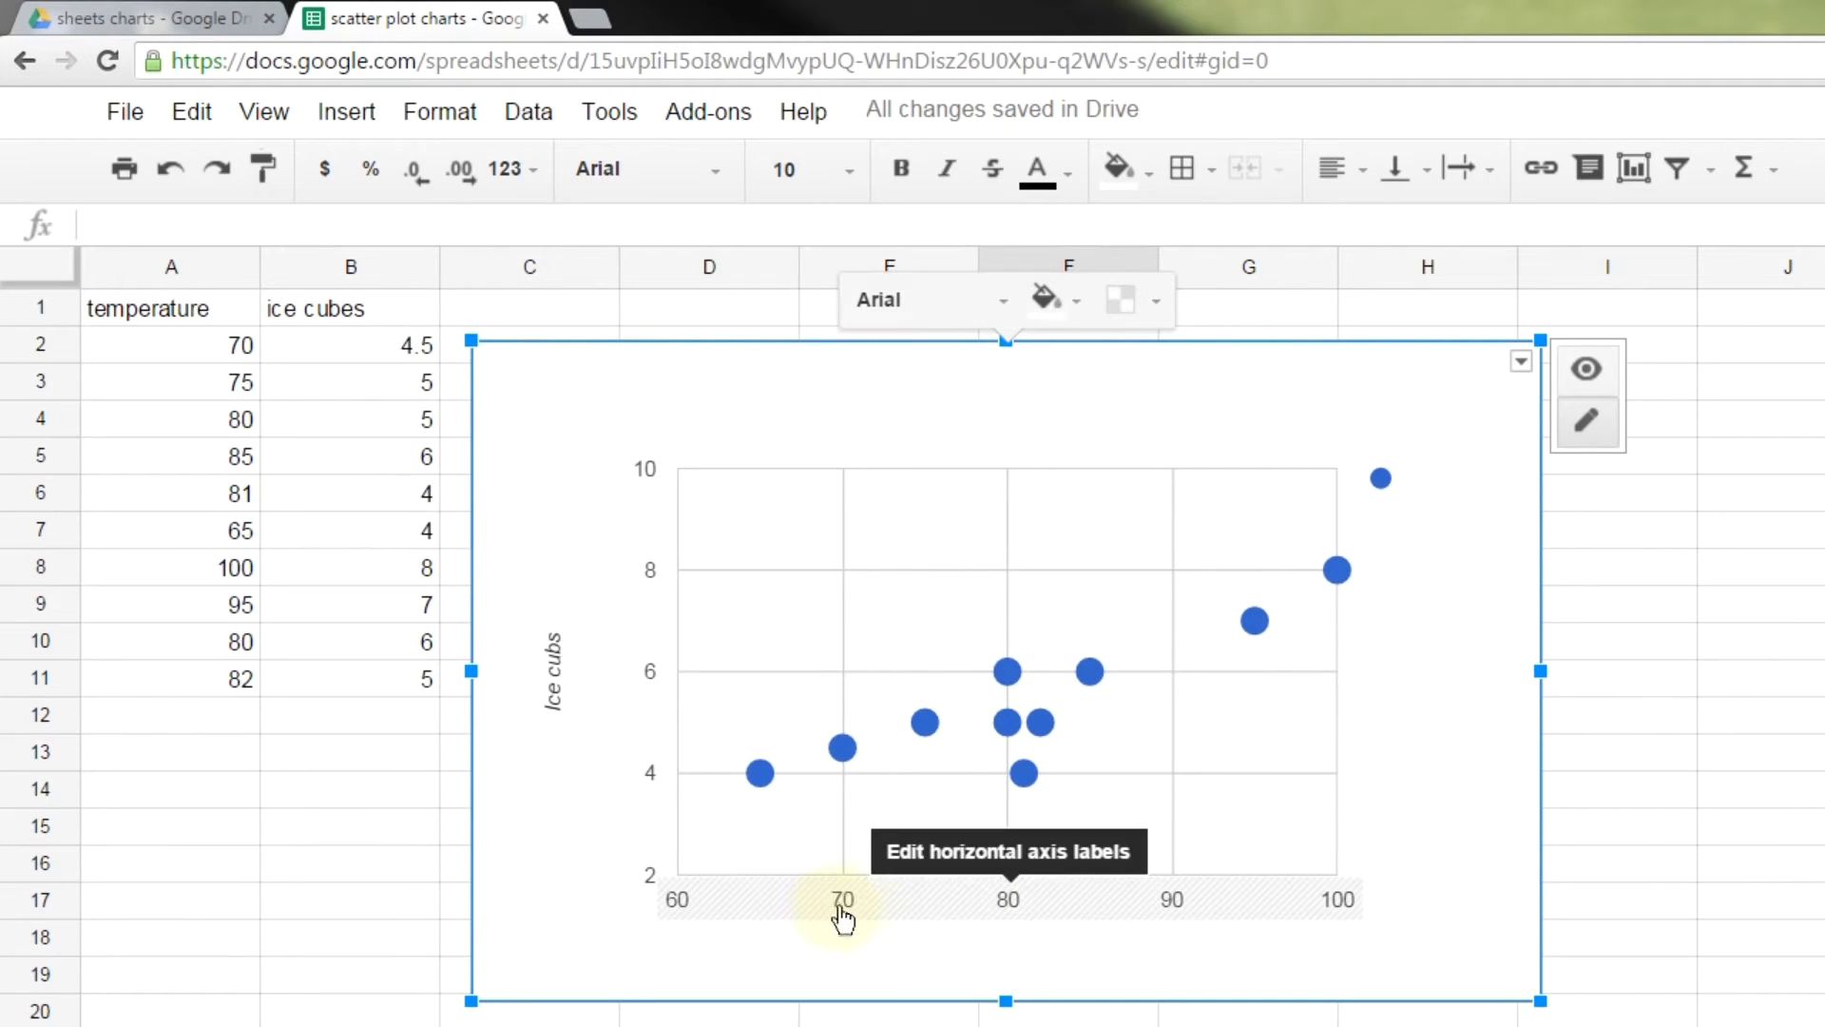
{"action": "right_click", "coordinate": [859, 945]}
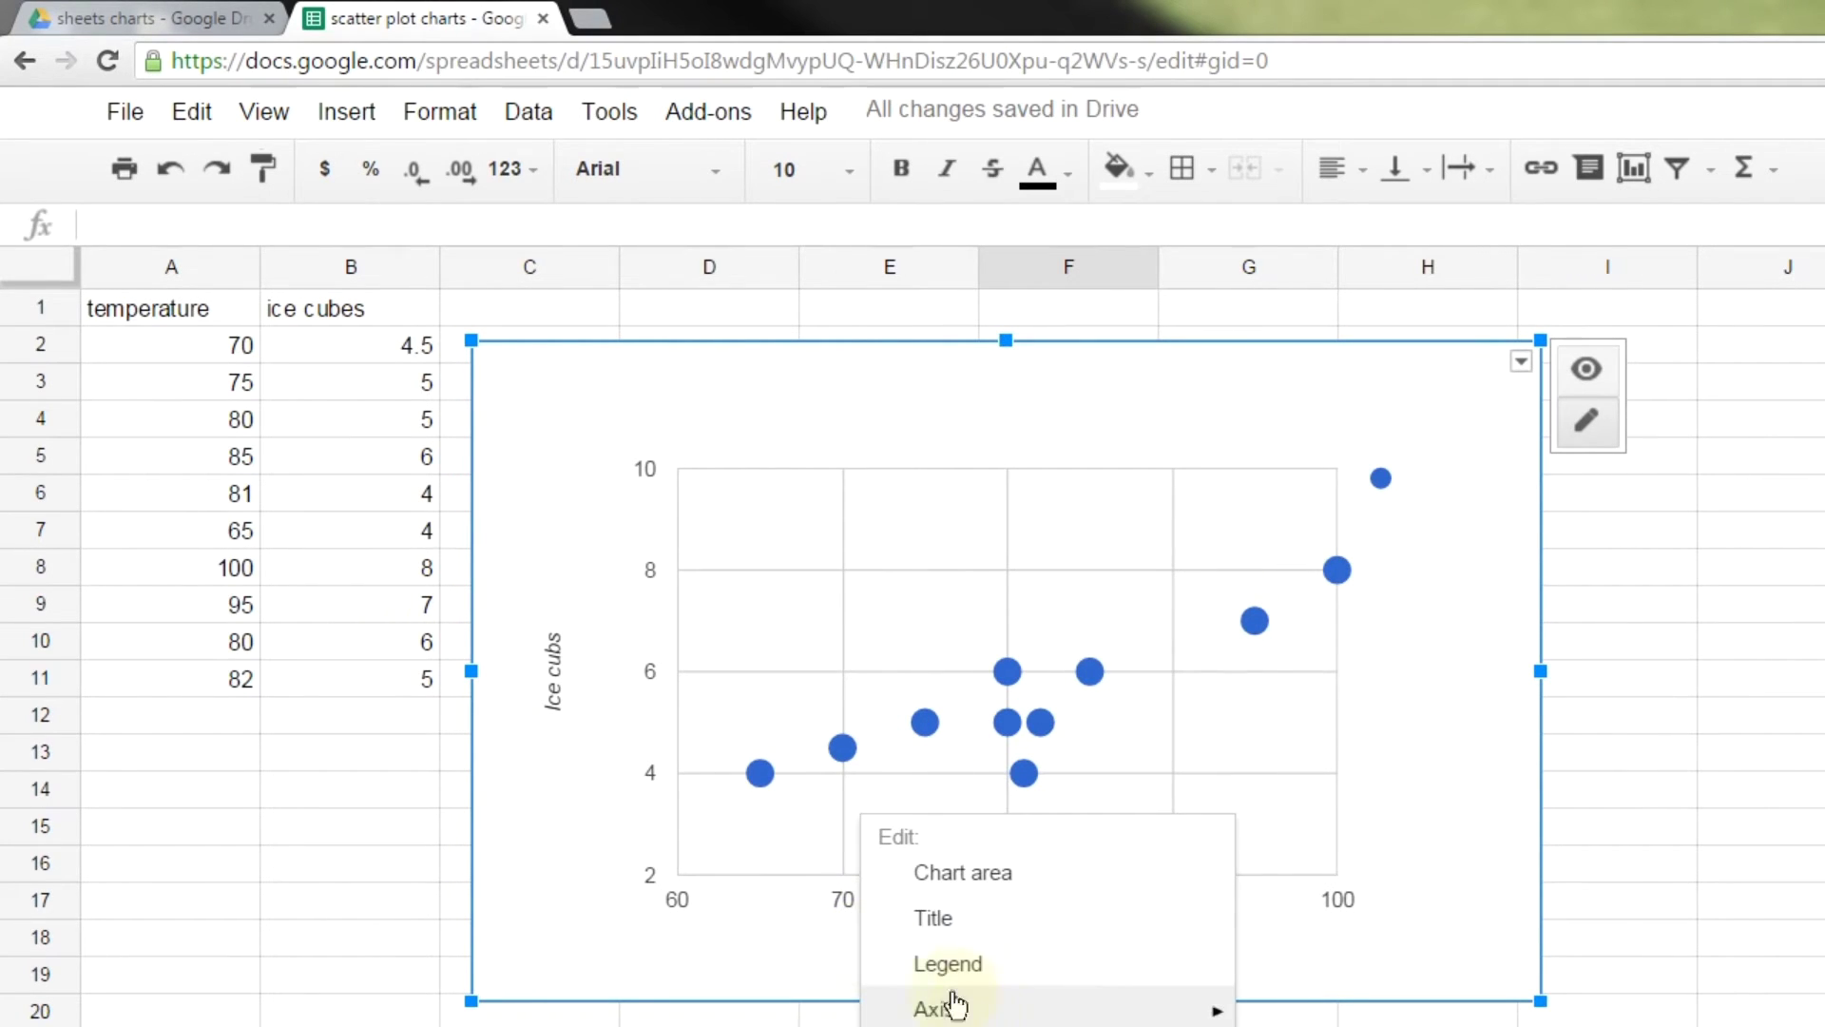
- Add the horizontal axis title 'Temperature'
{"action": "mouse_move", "coordinate": [1108, 1007]}
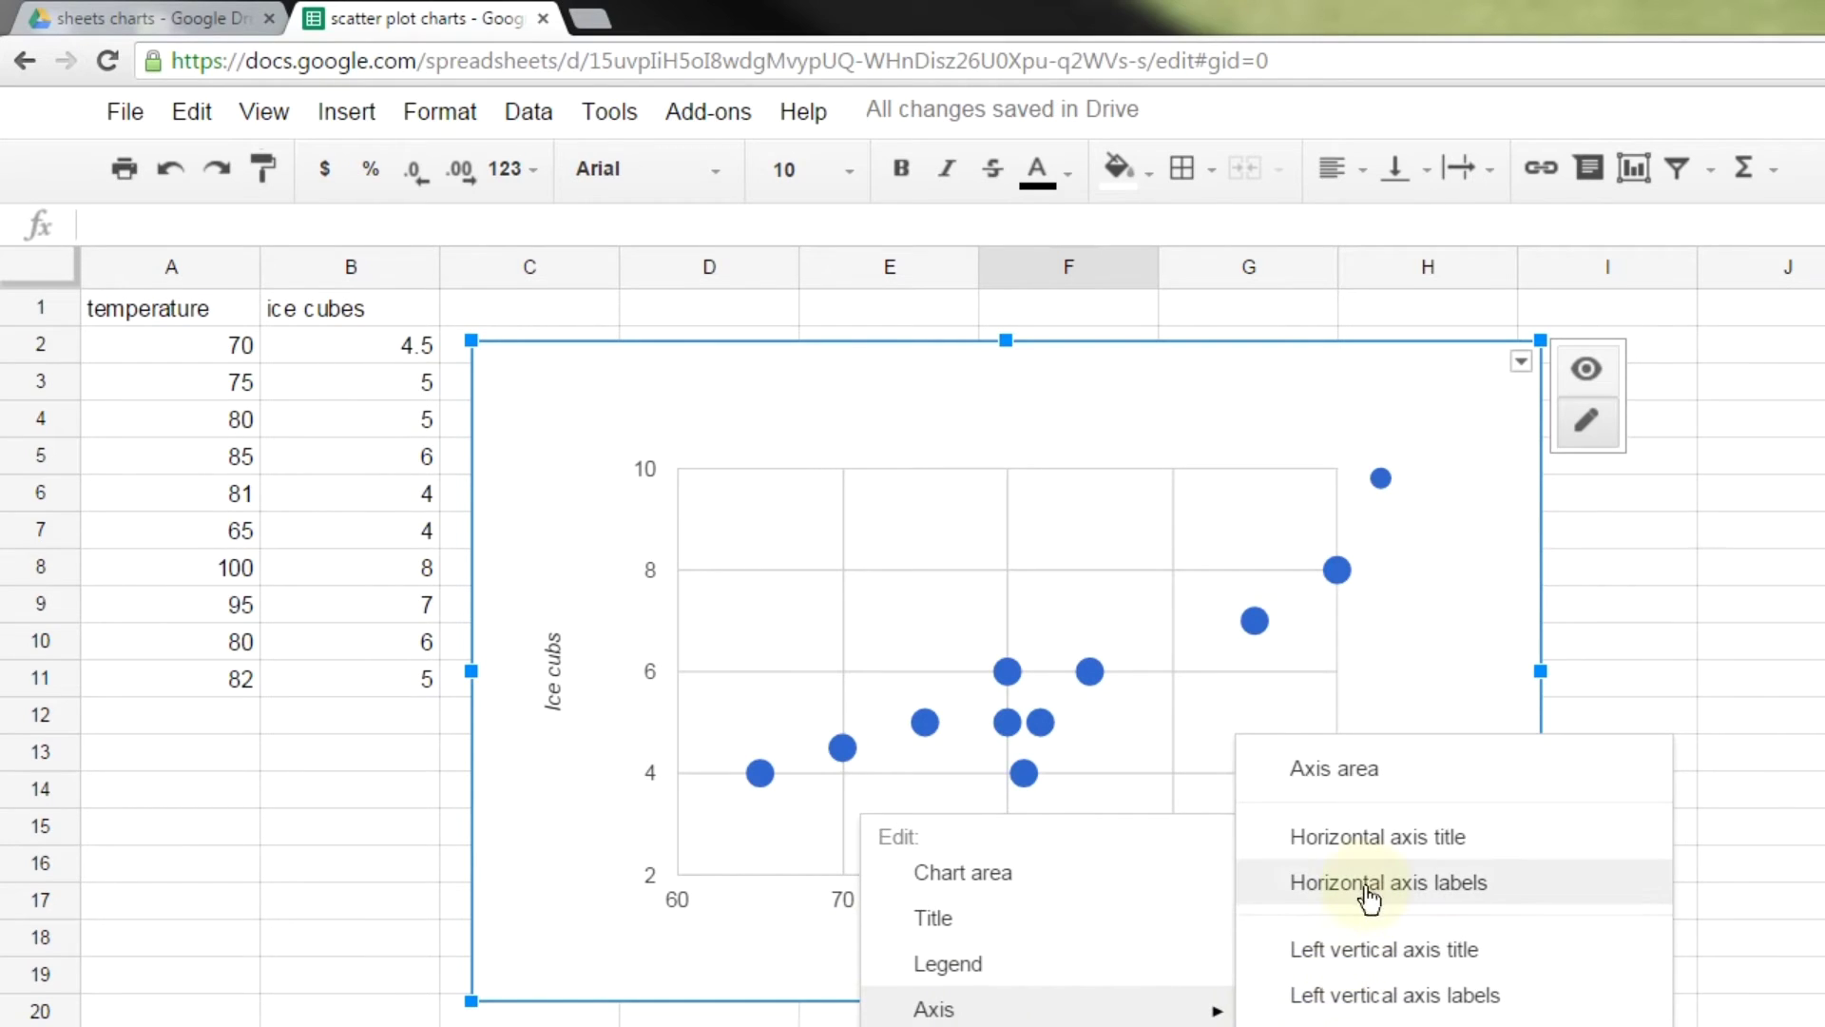
{"action": "left_click", "coordinate": [1369, 841]}
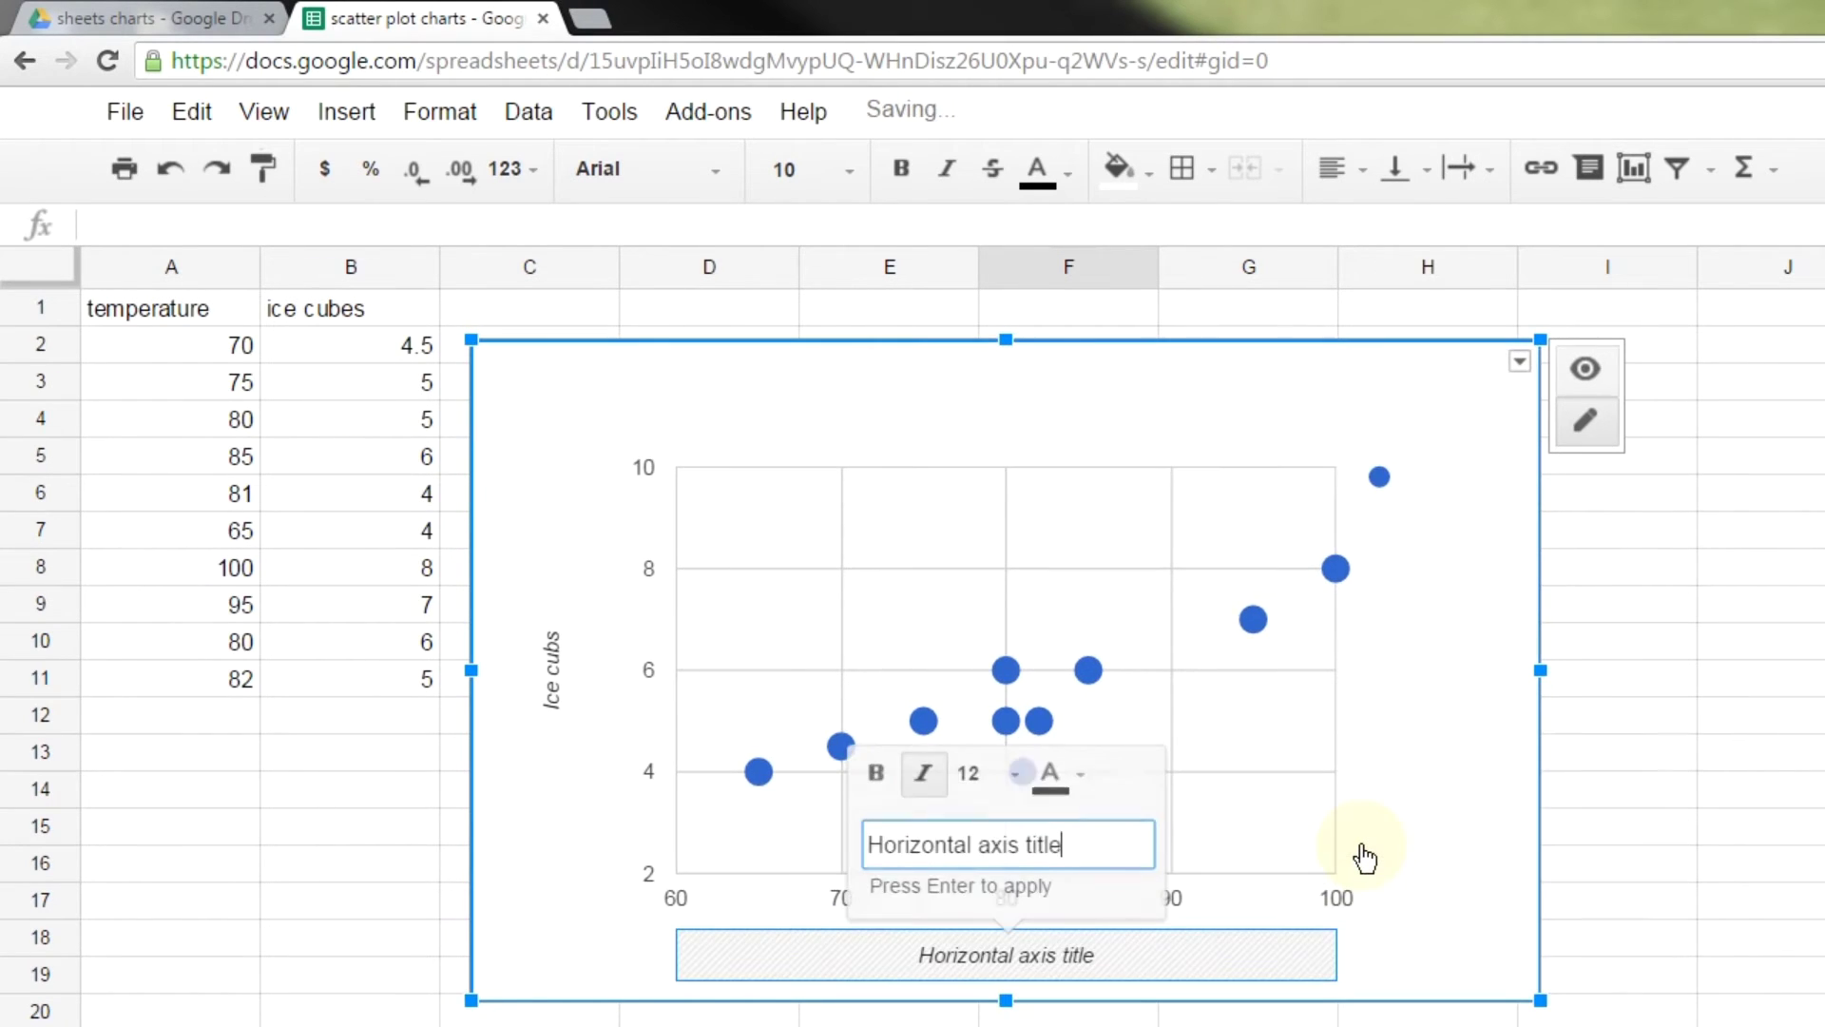
{"action": "type", "text": "Tem"}
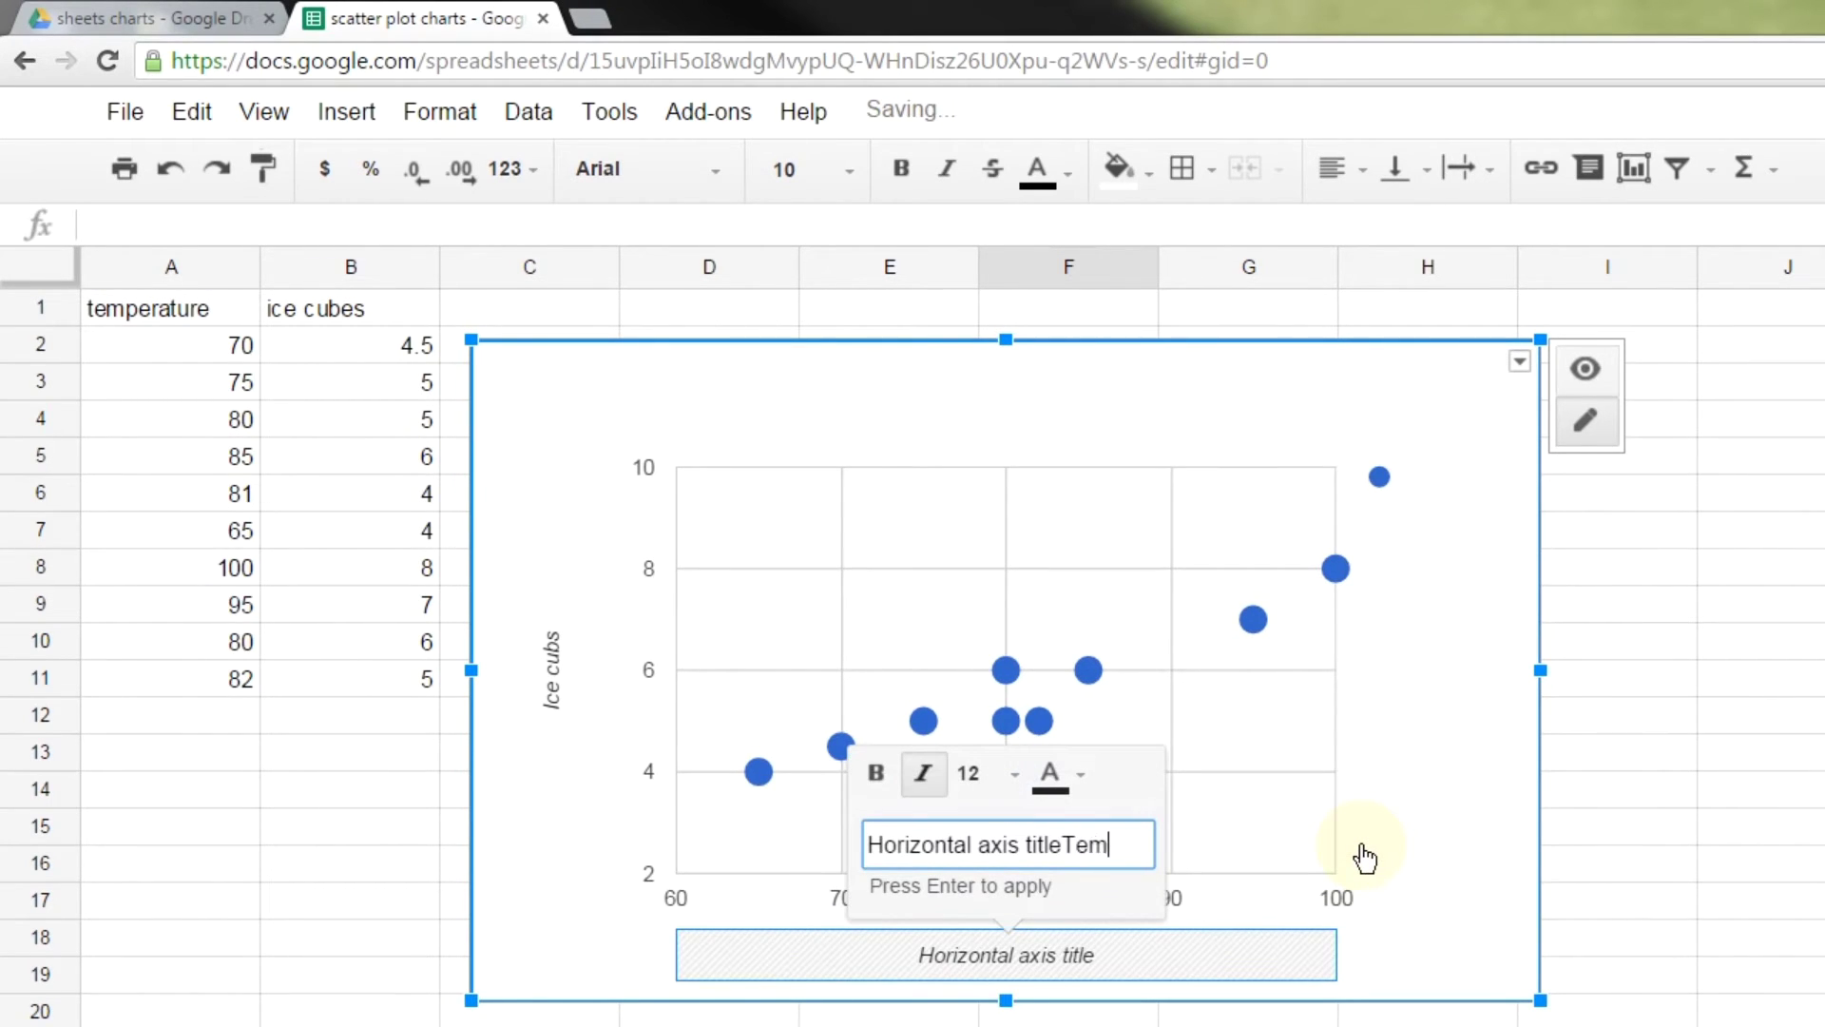
{"action": "key", "text": "BackSpace"}
{"action": "key", "text": "BackSpace"}
{"action": "key", "text": "BackSpace"}
{"action": "key", "text": "BackSpace"}
{"action": "key", "text": "BackSpace"}
{"action": "key", "text": "BackSpace"}
{"action": "key", "text": "BackSpace"}
{"action": "key", "text": "BackSpace"}
{"action": "key", "text": "BackSpace"}
{"action": "key", "text": "BackSpace"}
{"action": "key", "text": "BackSpace"}
{"action": "key", "text": "BackSpace"}
{"action": "key", "text": "BackSpace"}
{"action": "key", "text": "BackSpace"}
{"action": "key", "text": "BackSpace"}
{"action": "key", "text": "BackSpace"}
{"action": "key", "text": "BackSpace"}
{"action": "key", "text": "BackSpace"}
{"action": "key", "text": "BackSpace"}
{"action": "key", "text": "BackSpace"}
{"action": "key", "text": "BackSpace"}
{"action": "key", "text": "BackSpace"}
{"action": "key", "text": "BackSpace"}
{"action": "key", "text": "BackSpace"}
{"action": "type", "text": "T"}
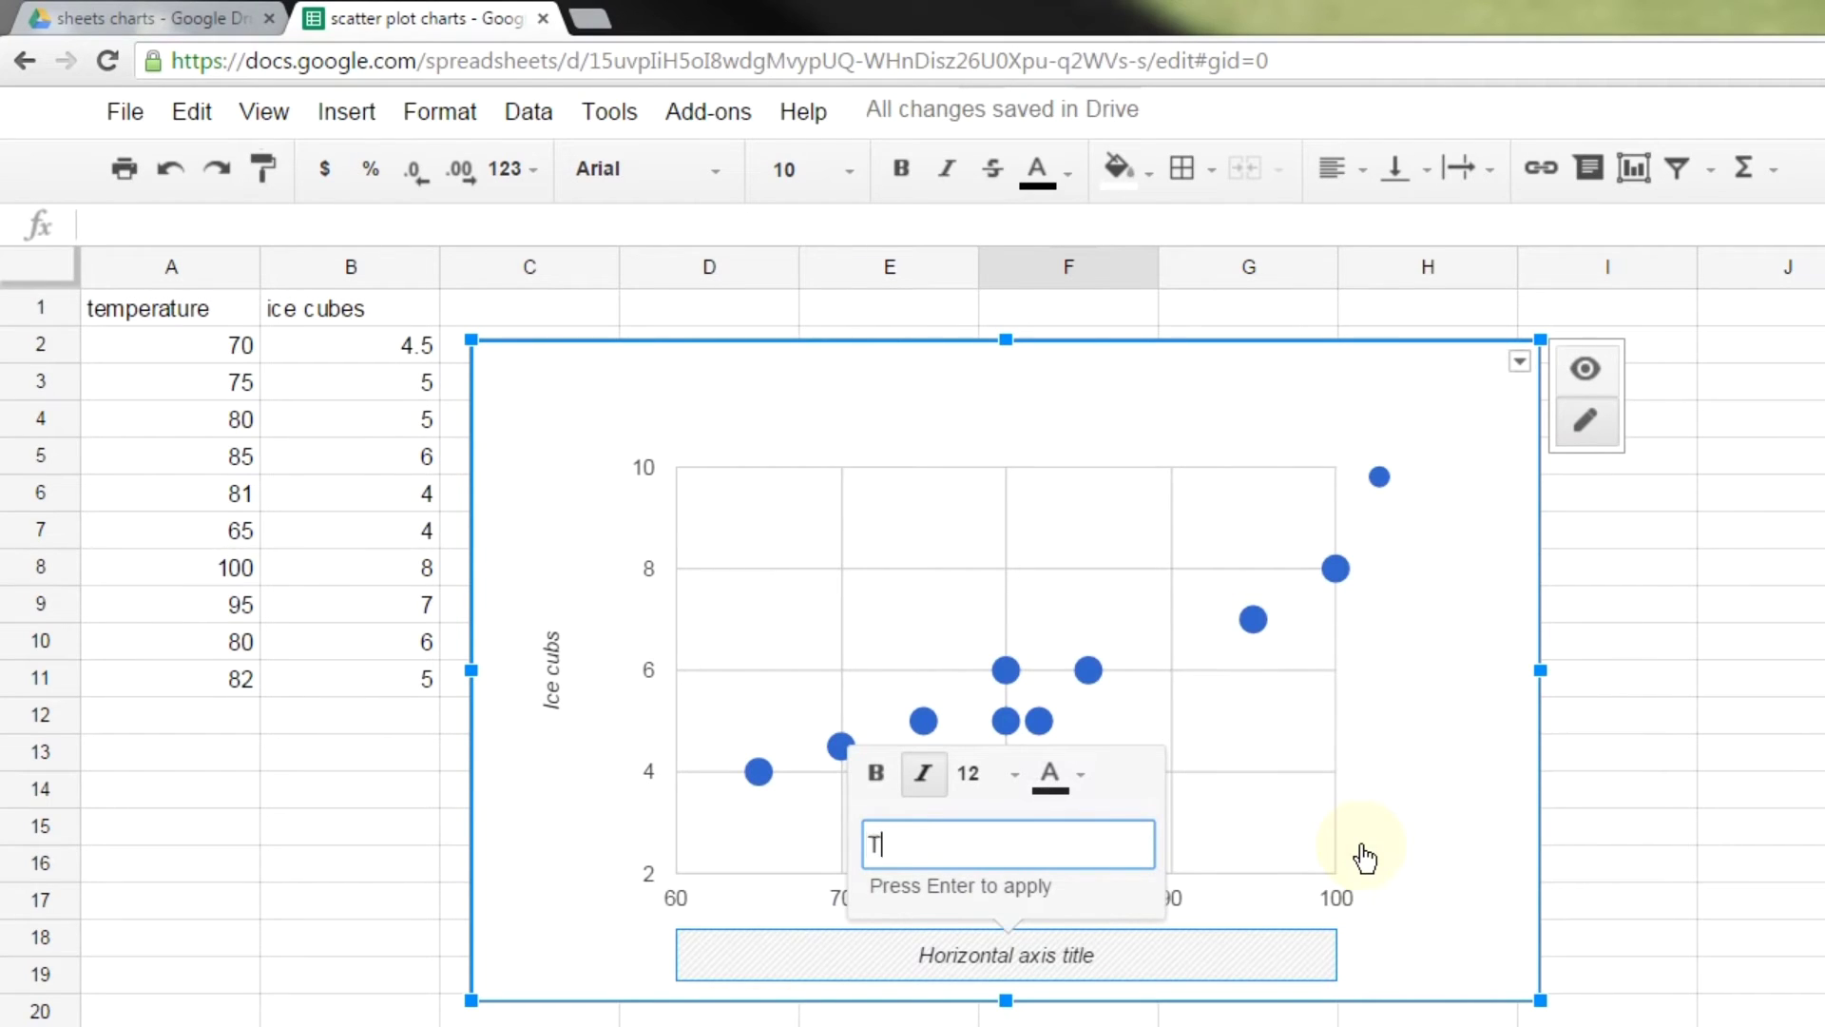
{"action": "type", "text": "emperature"}
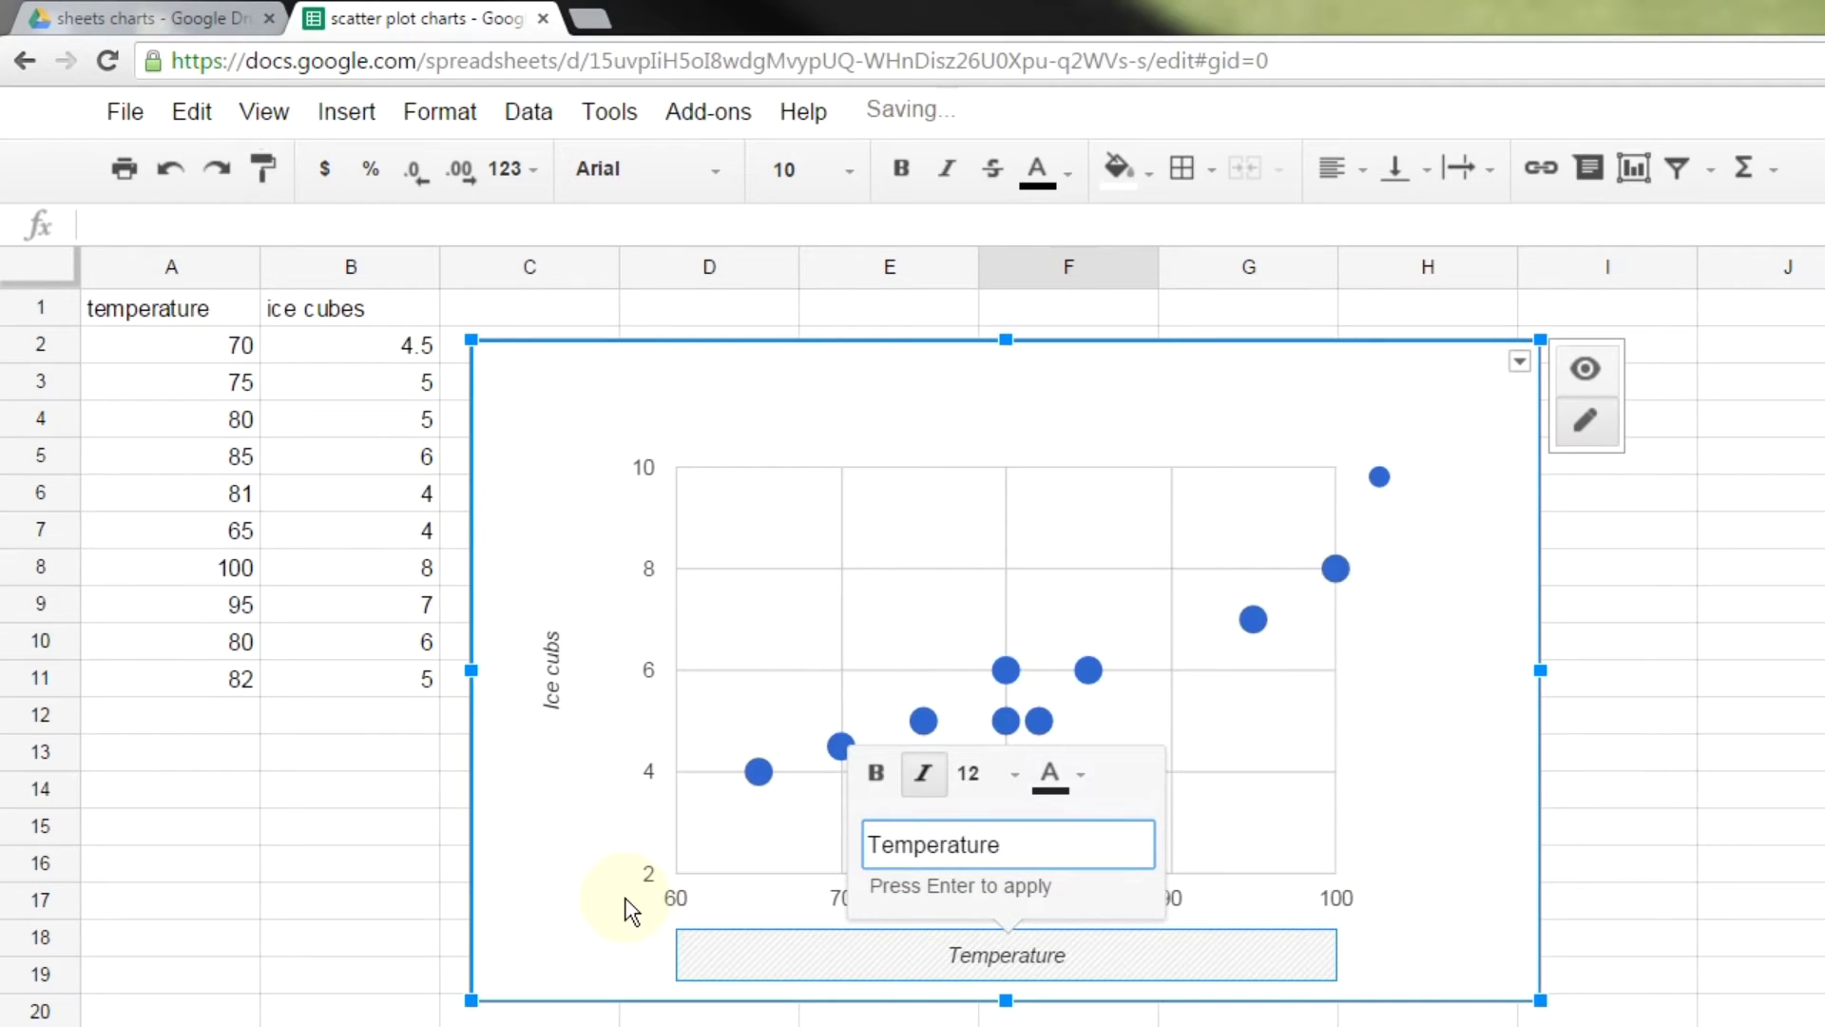
{"action": "left_click", "coordinate": [567, 911]}
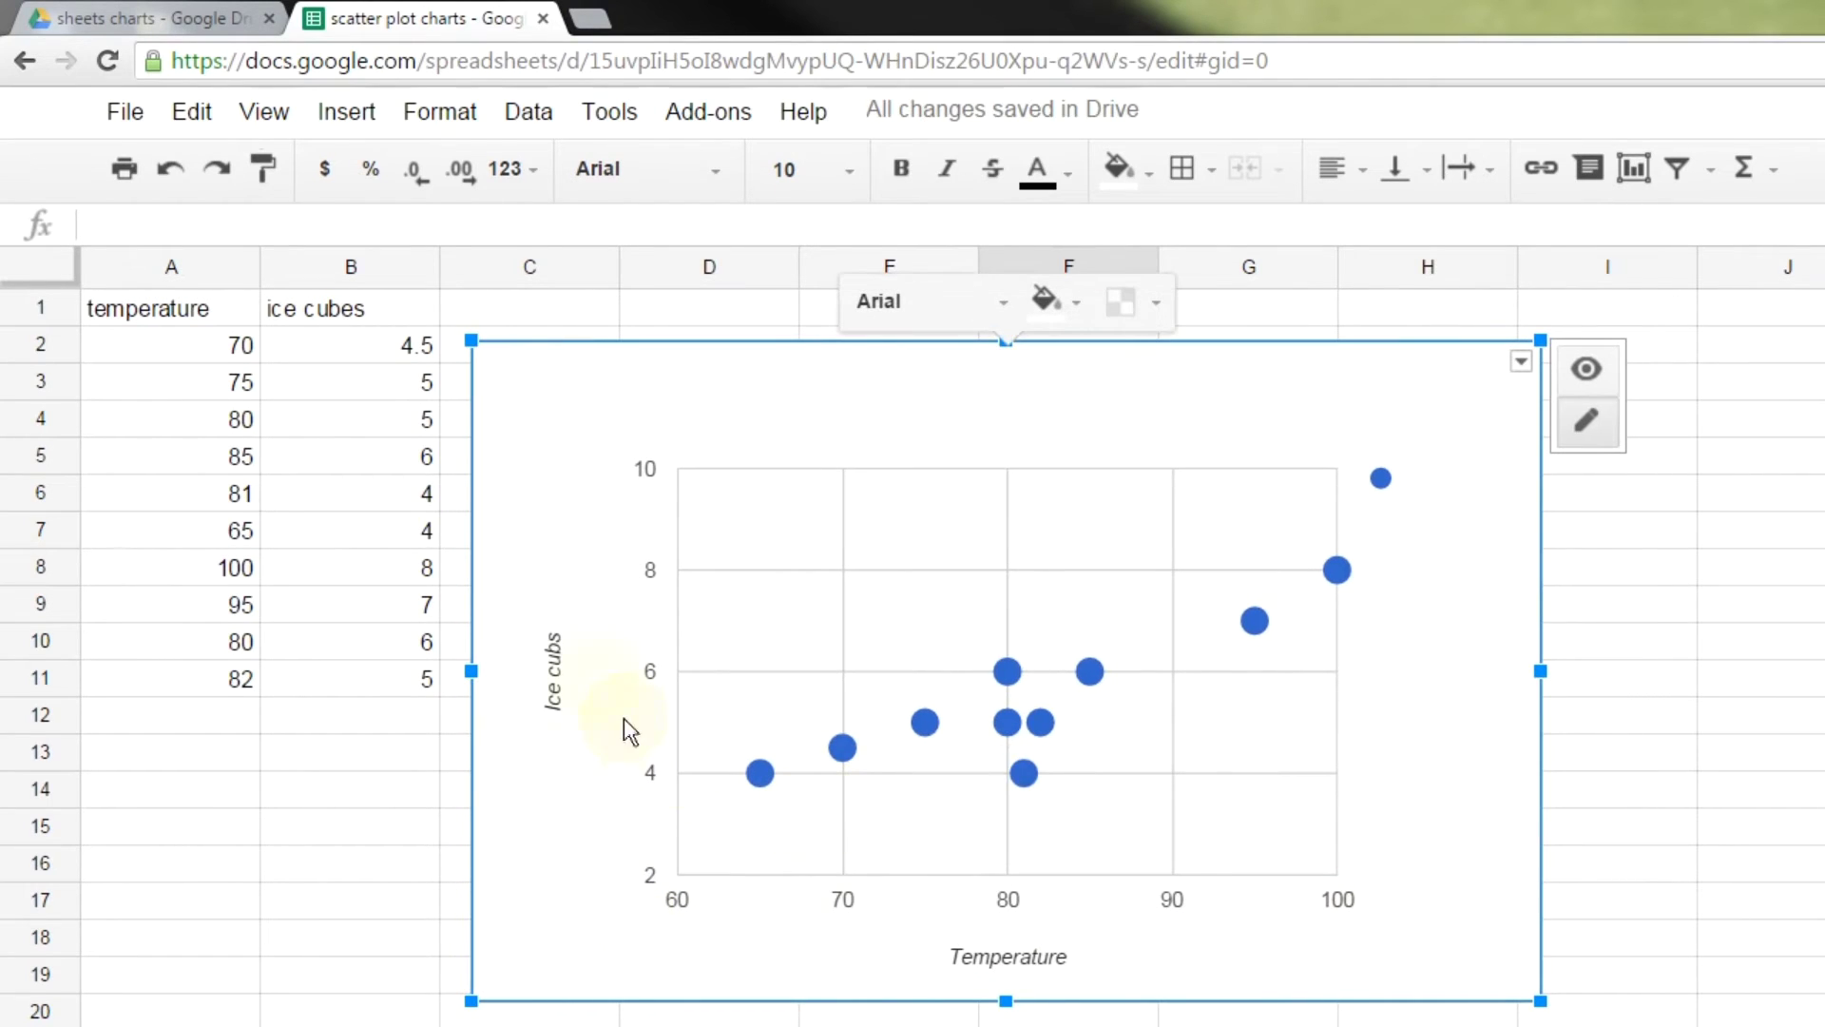
- Correct the vertical axis title from 'Ice cubs' to 'Ice cubes'
{"action": "left_click", "coordinate": [566, 670]}
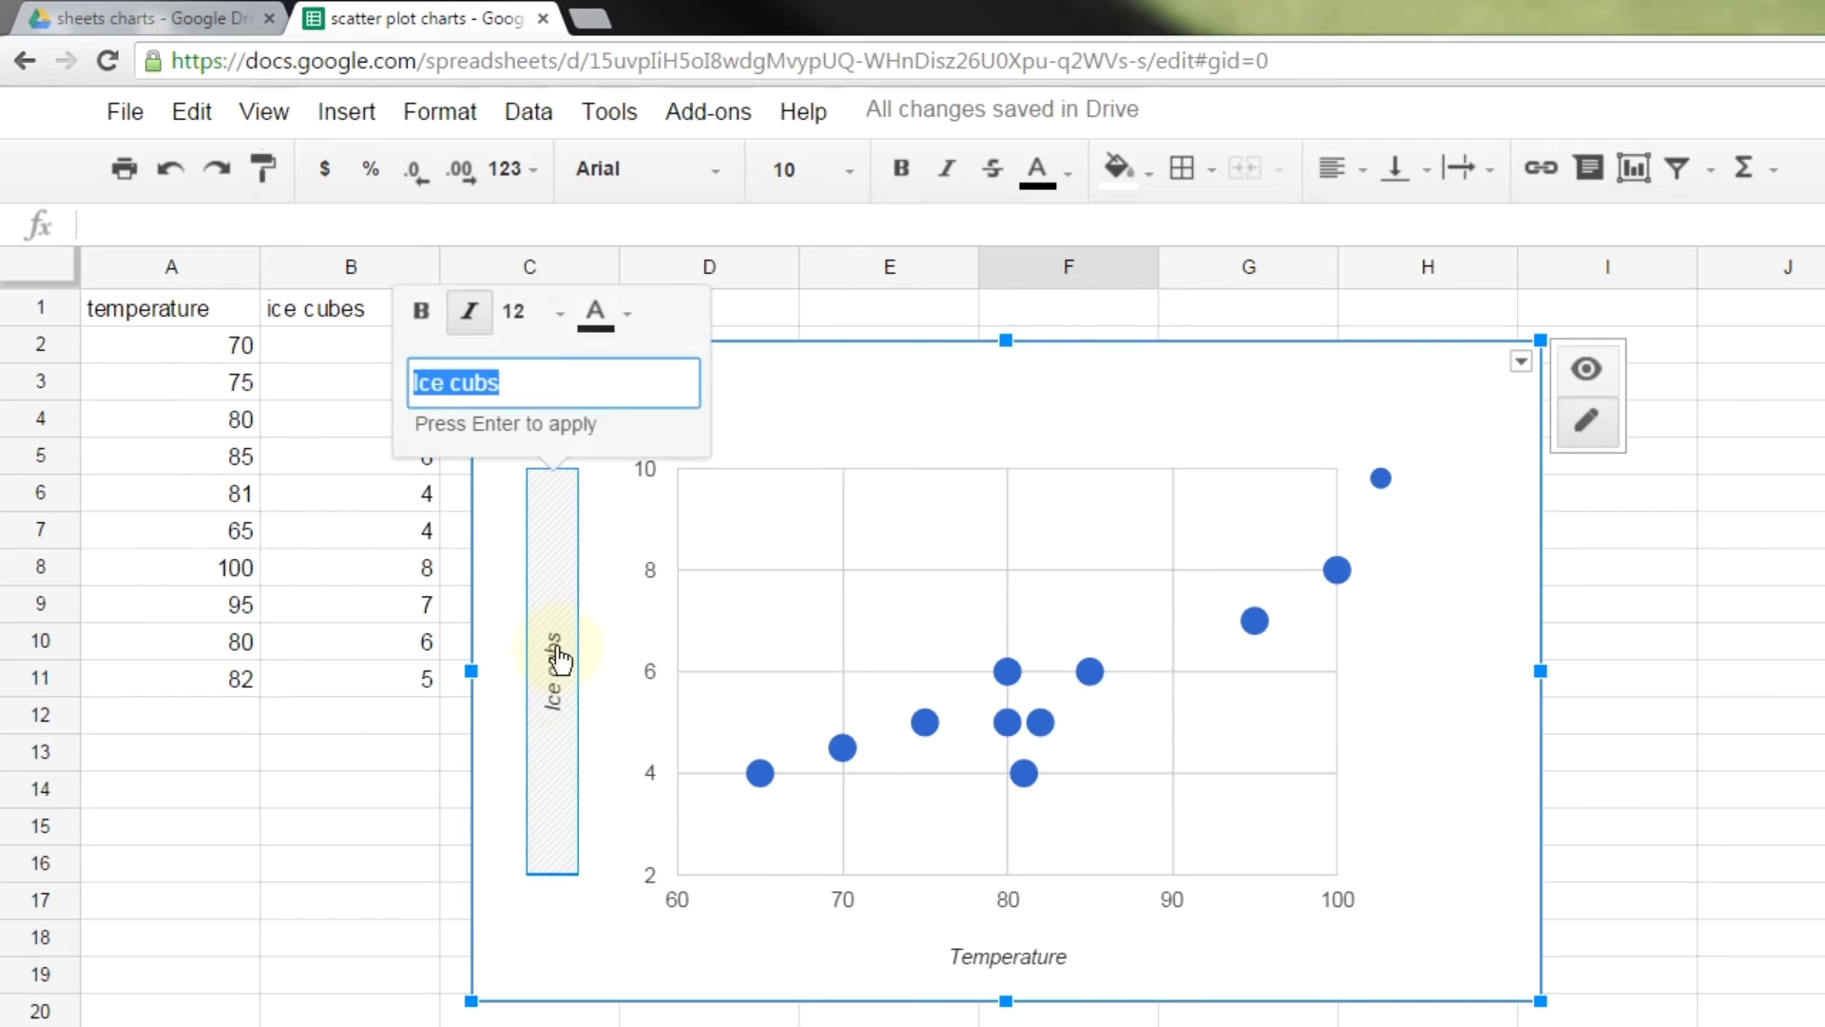
{"action": "left_click", "coordinate": [488, 382]}
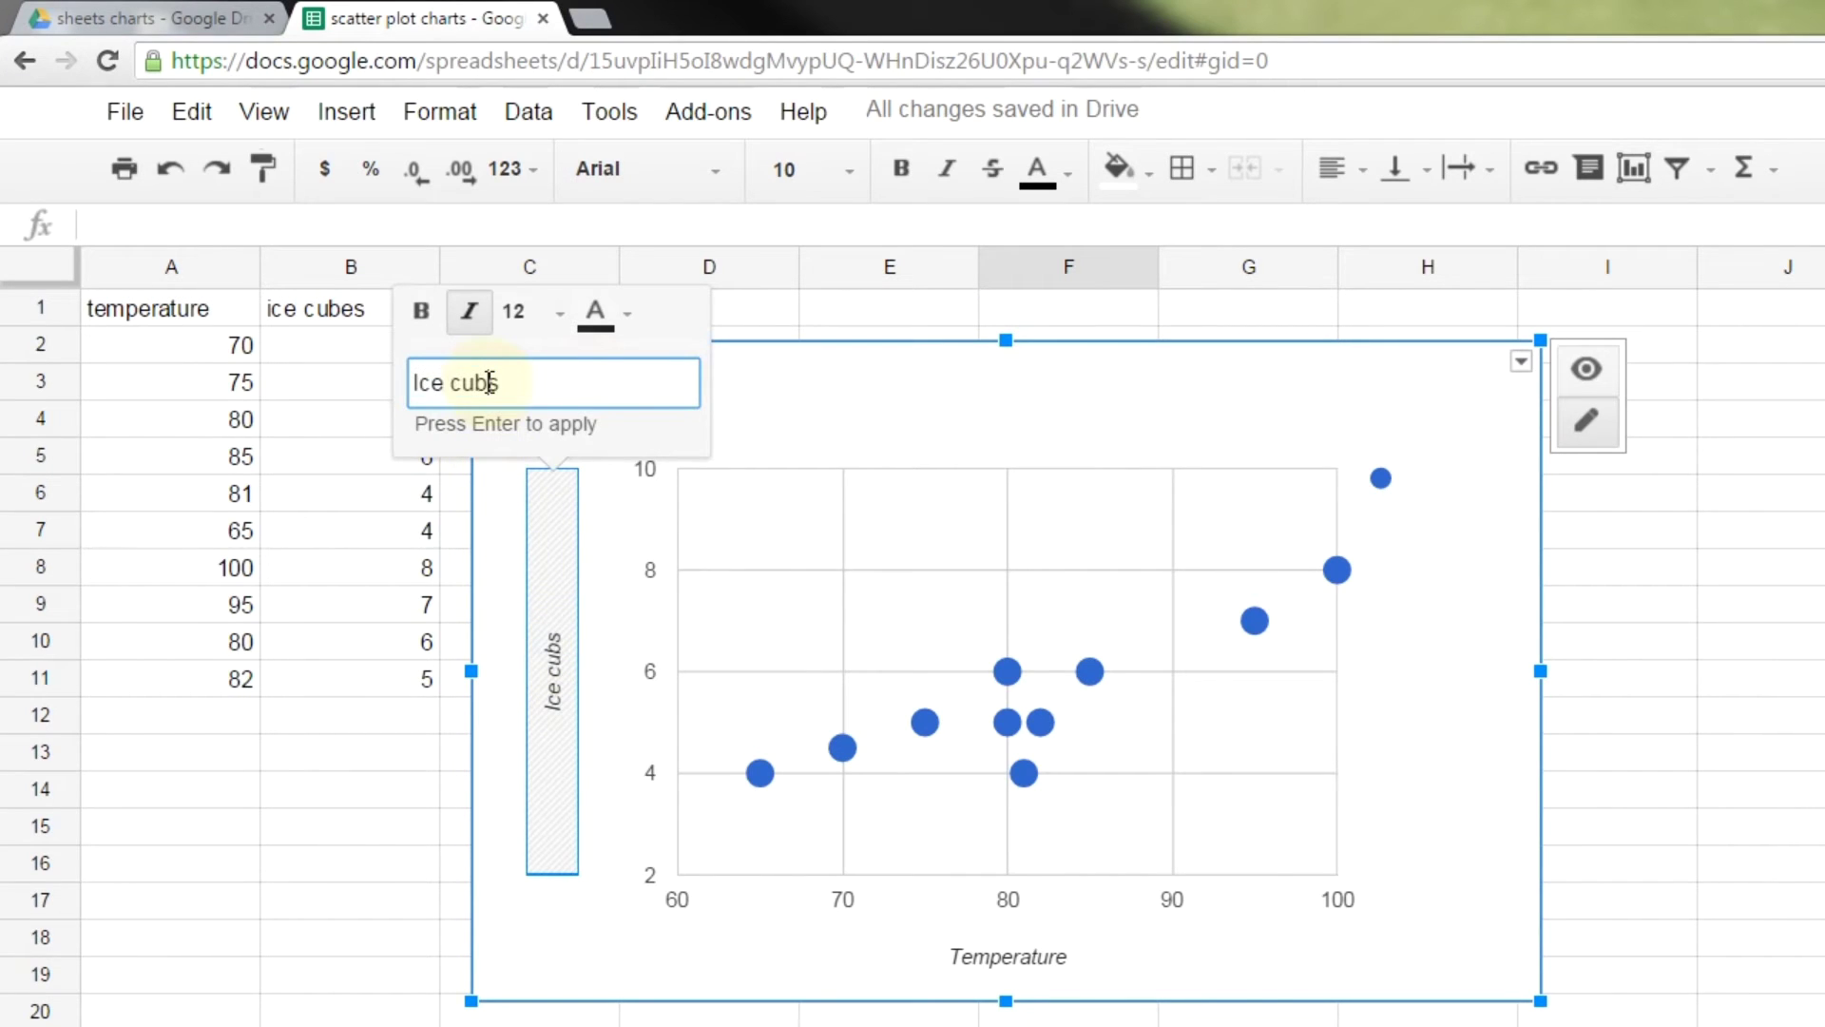
{"action": "type", "text": "e"}
{"action": "left_click", "coordinate": [523, 926]}
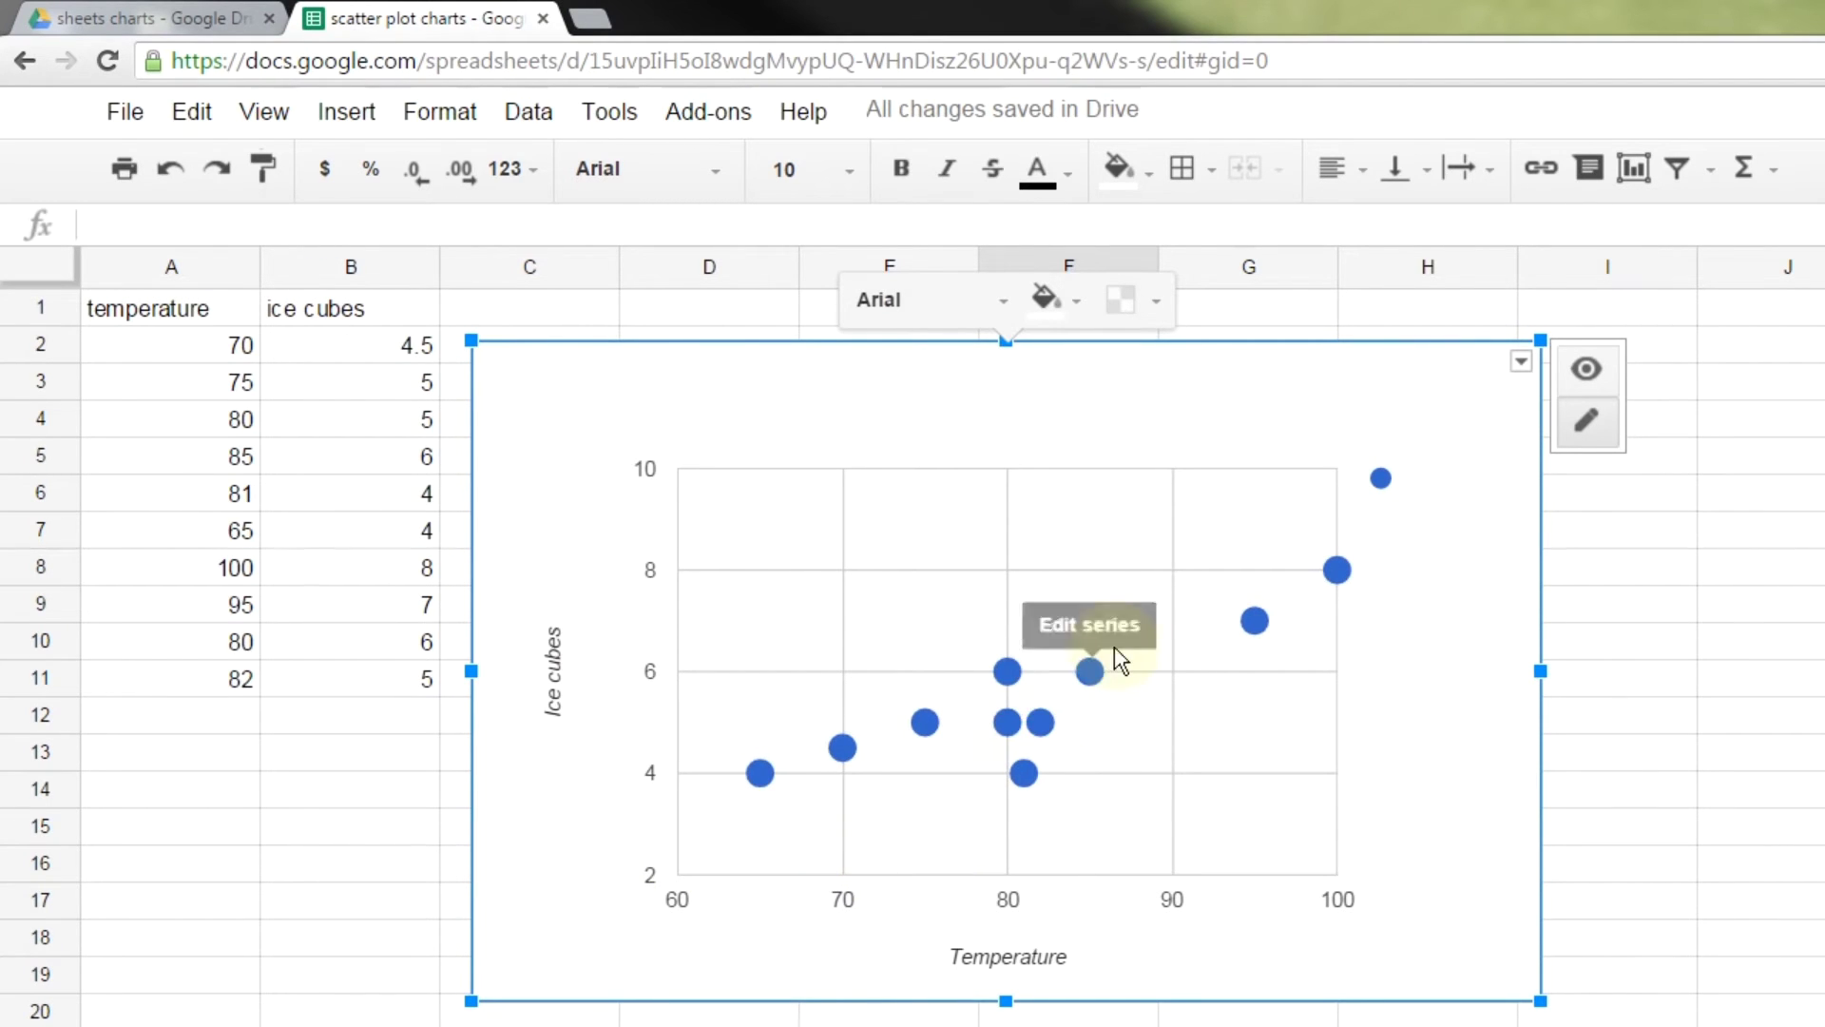
- Give the data series a trendline, trying Linear first and then settling on Exponential
{"action": "right_click", "coordinate": [848, 749]}
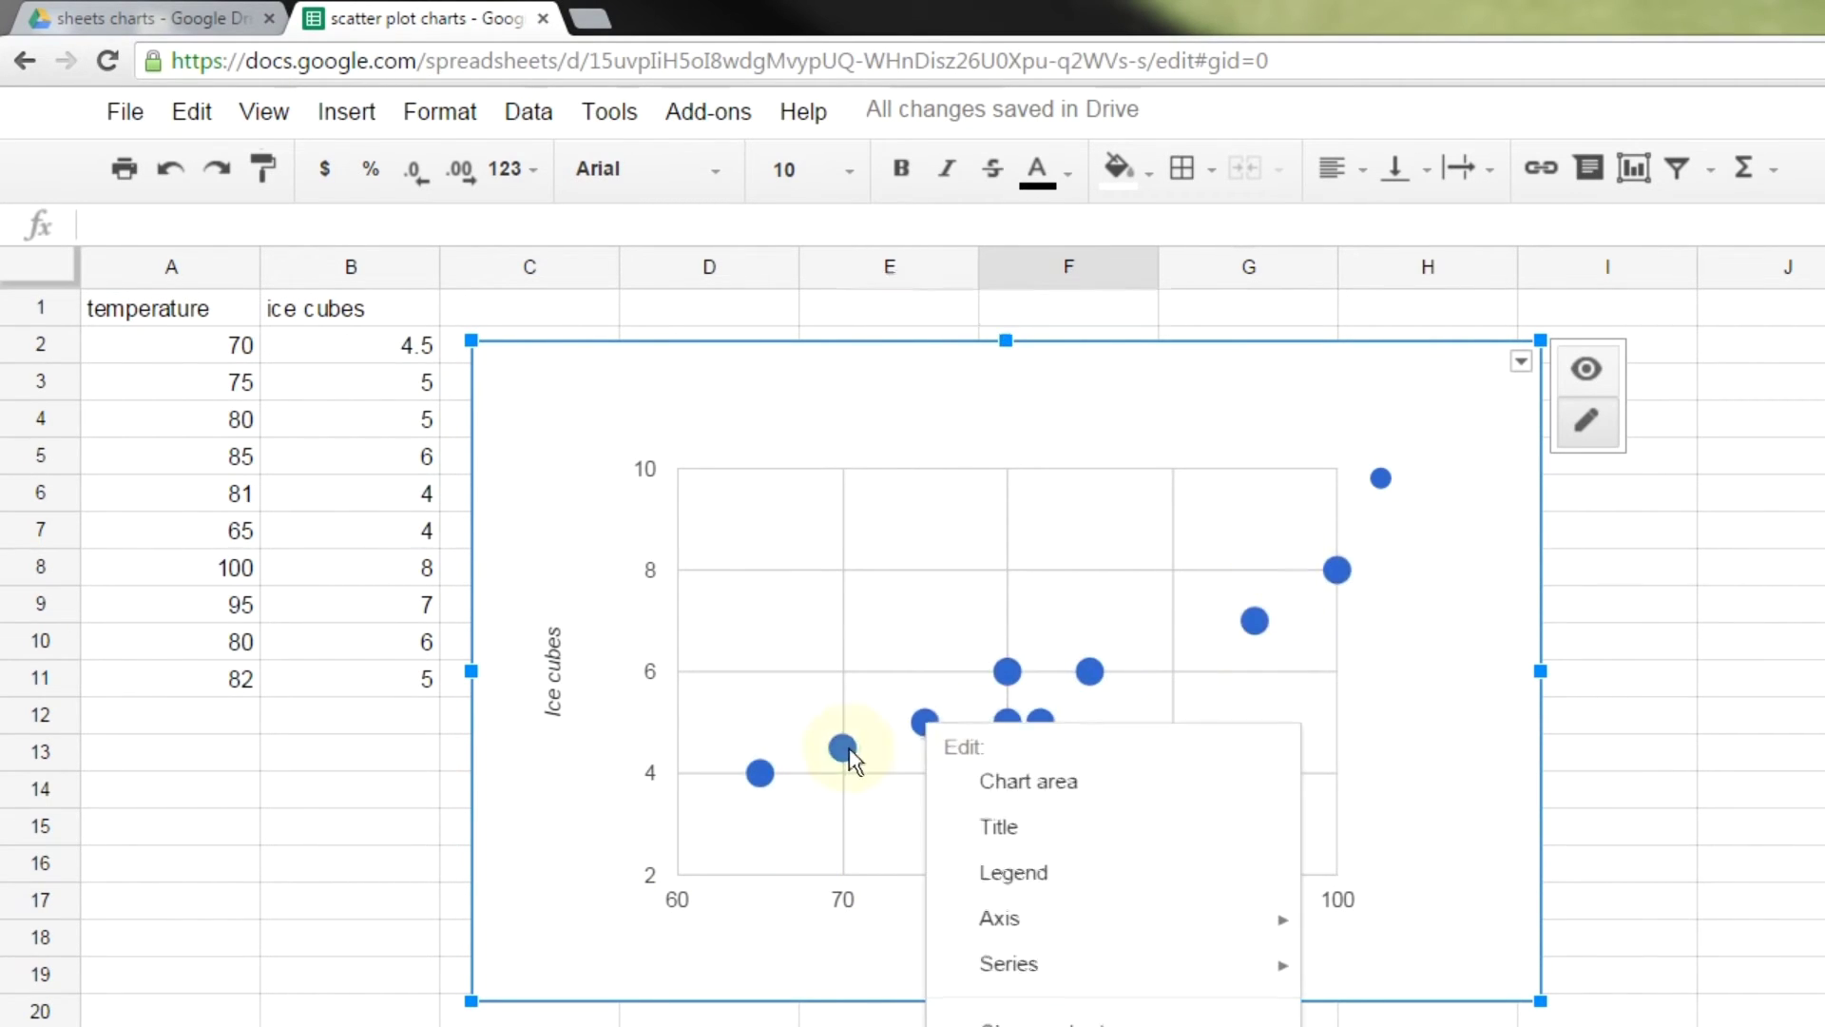
{"action": "left_click", "coordinate": [847, 747]}
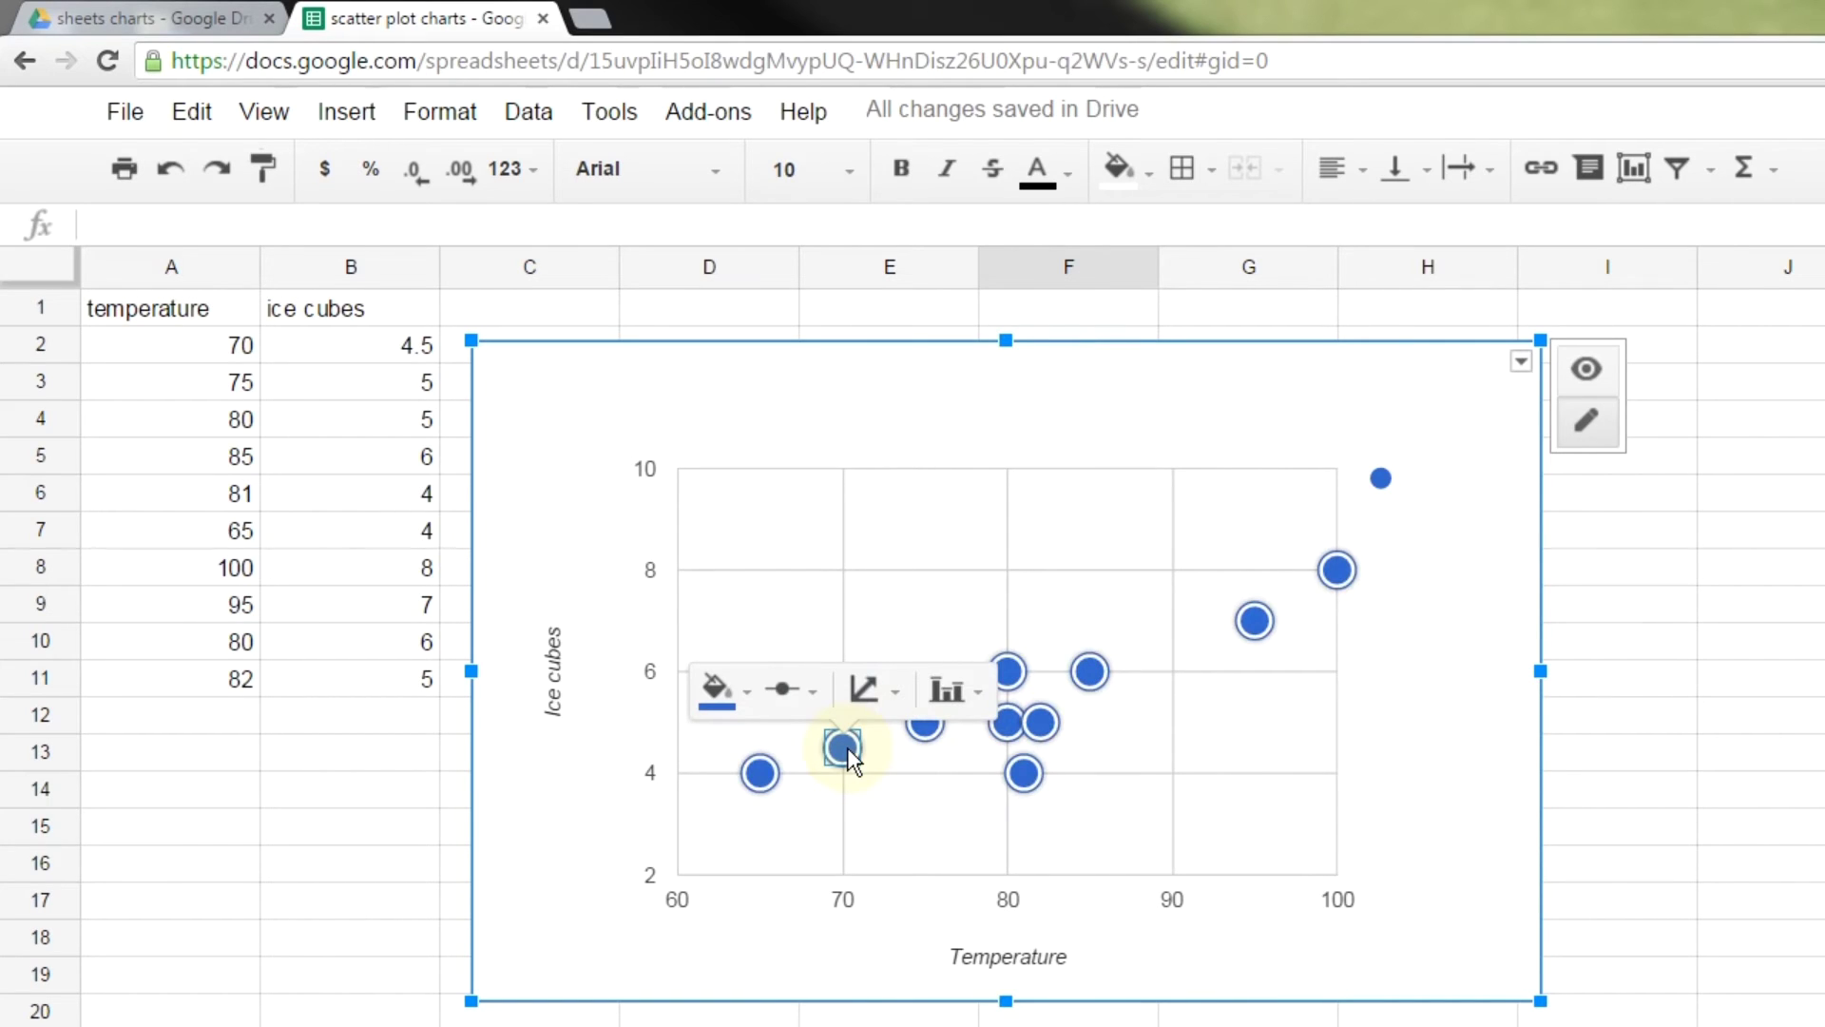
{"action": "left_click", "coordinate": [894, 705]}
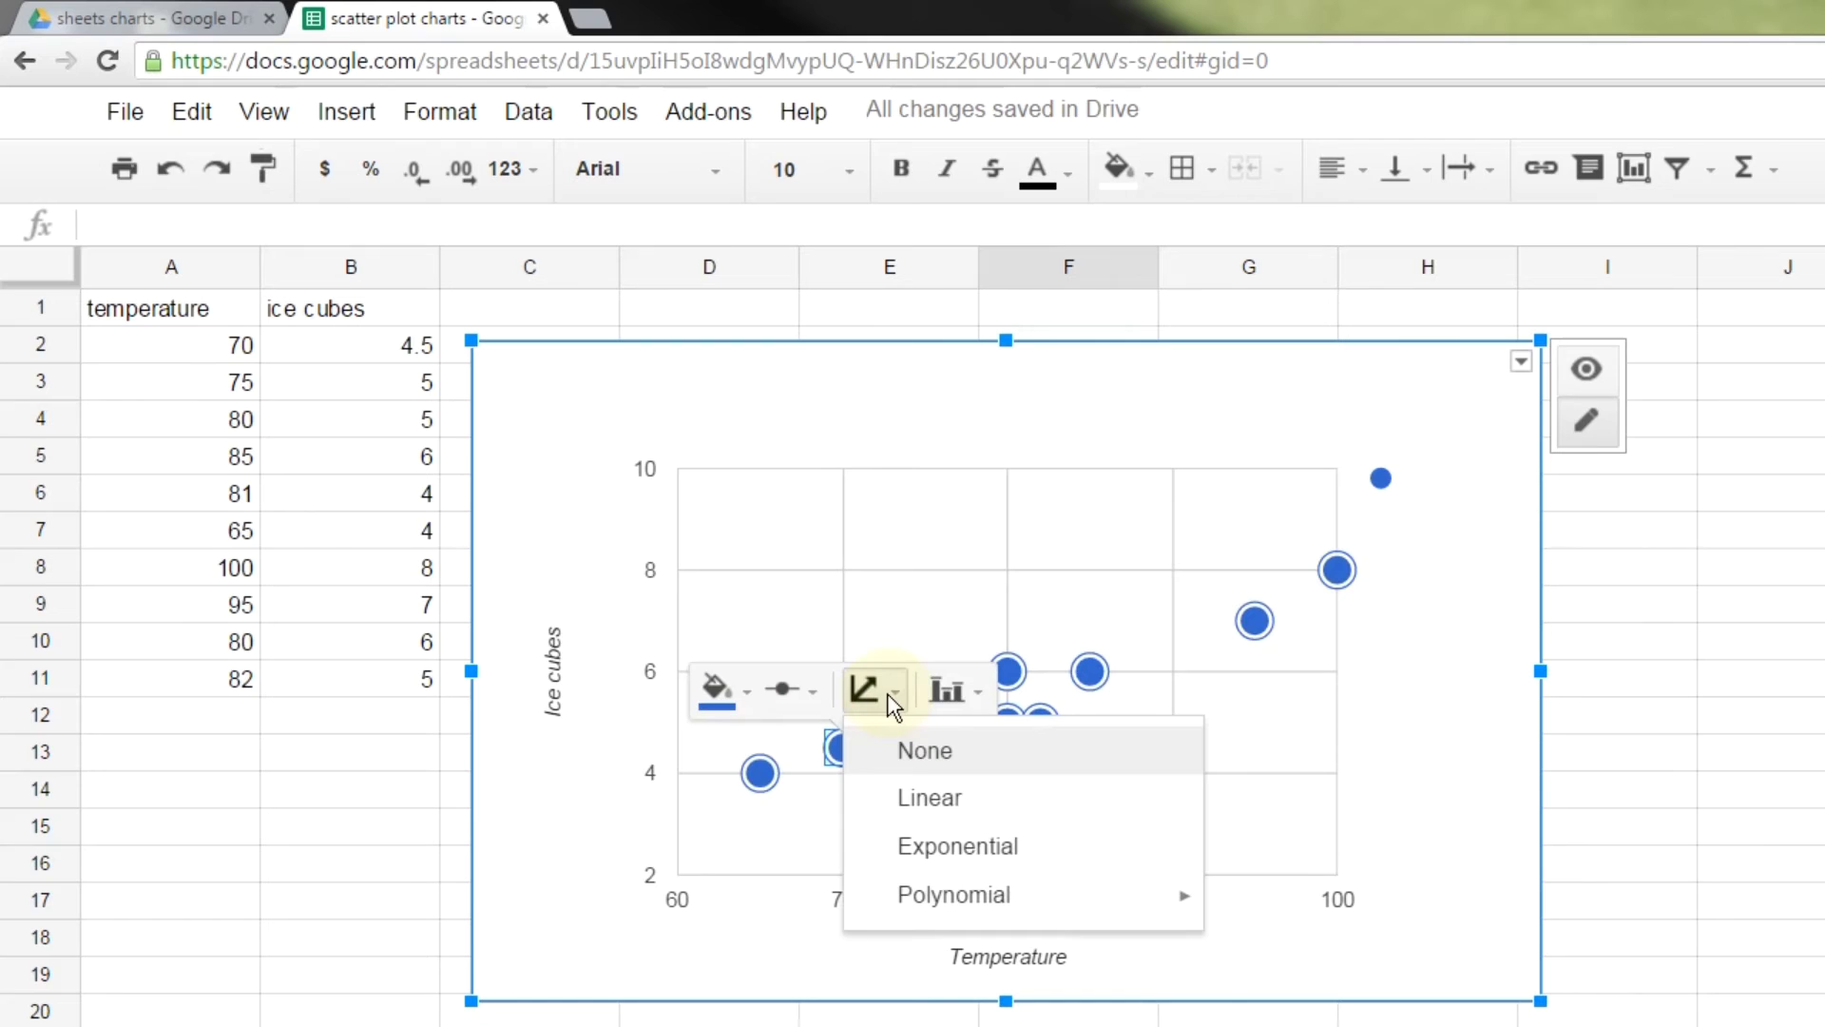
{"action": "left_click", "coordinate": [927, 803]}
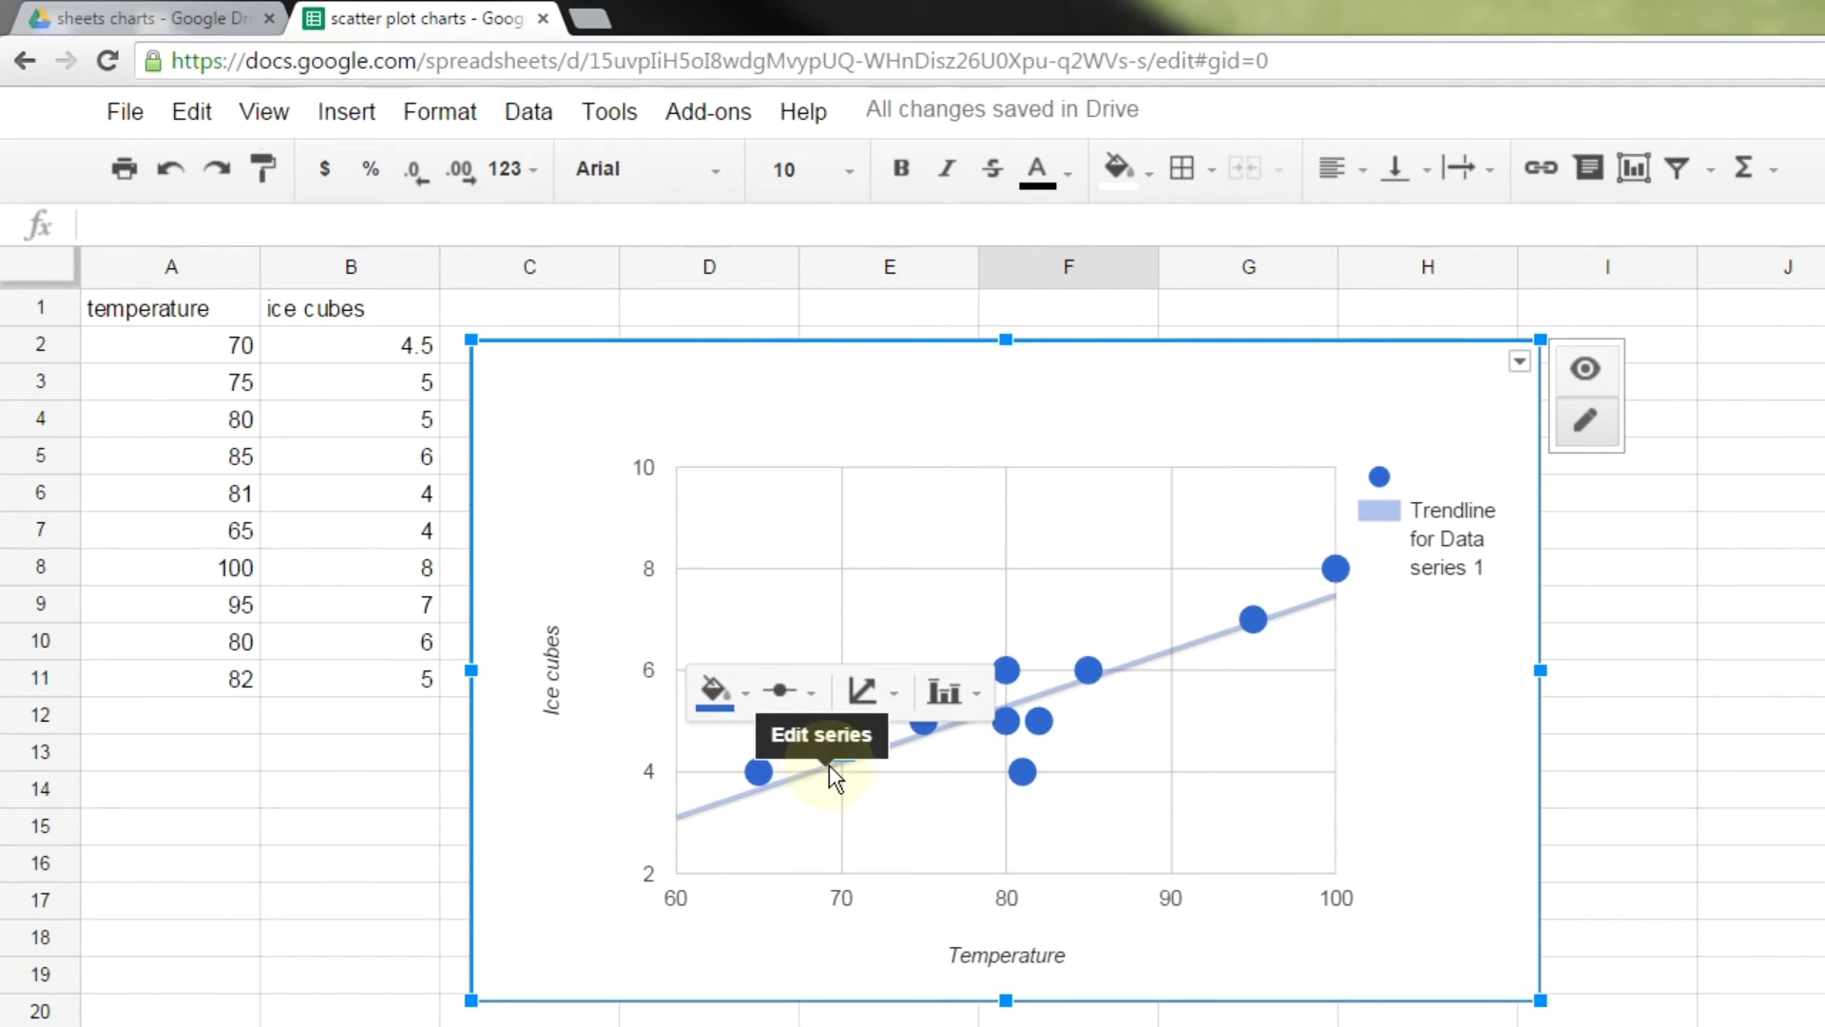
{"action": "left_click", "coordinate": [896, 696]}
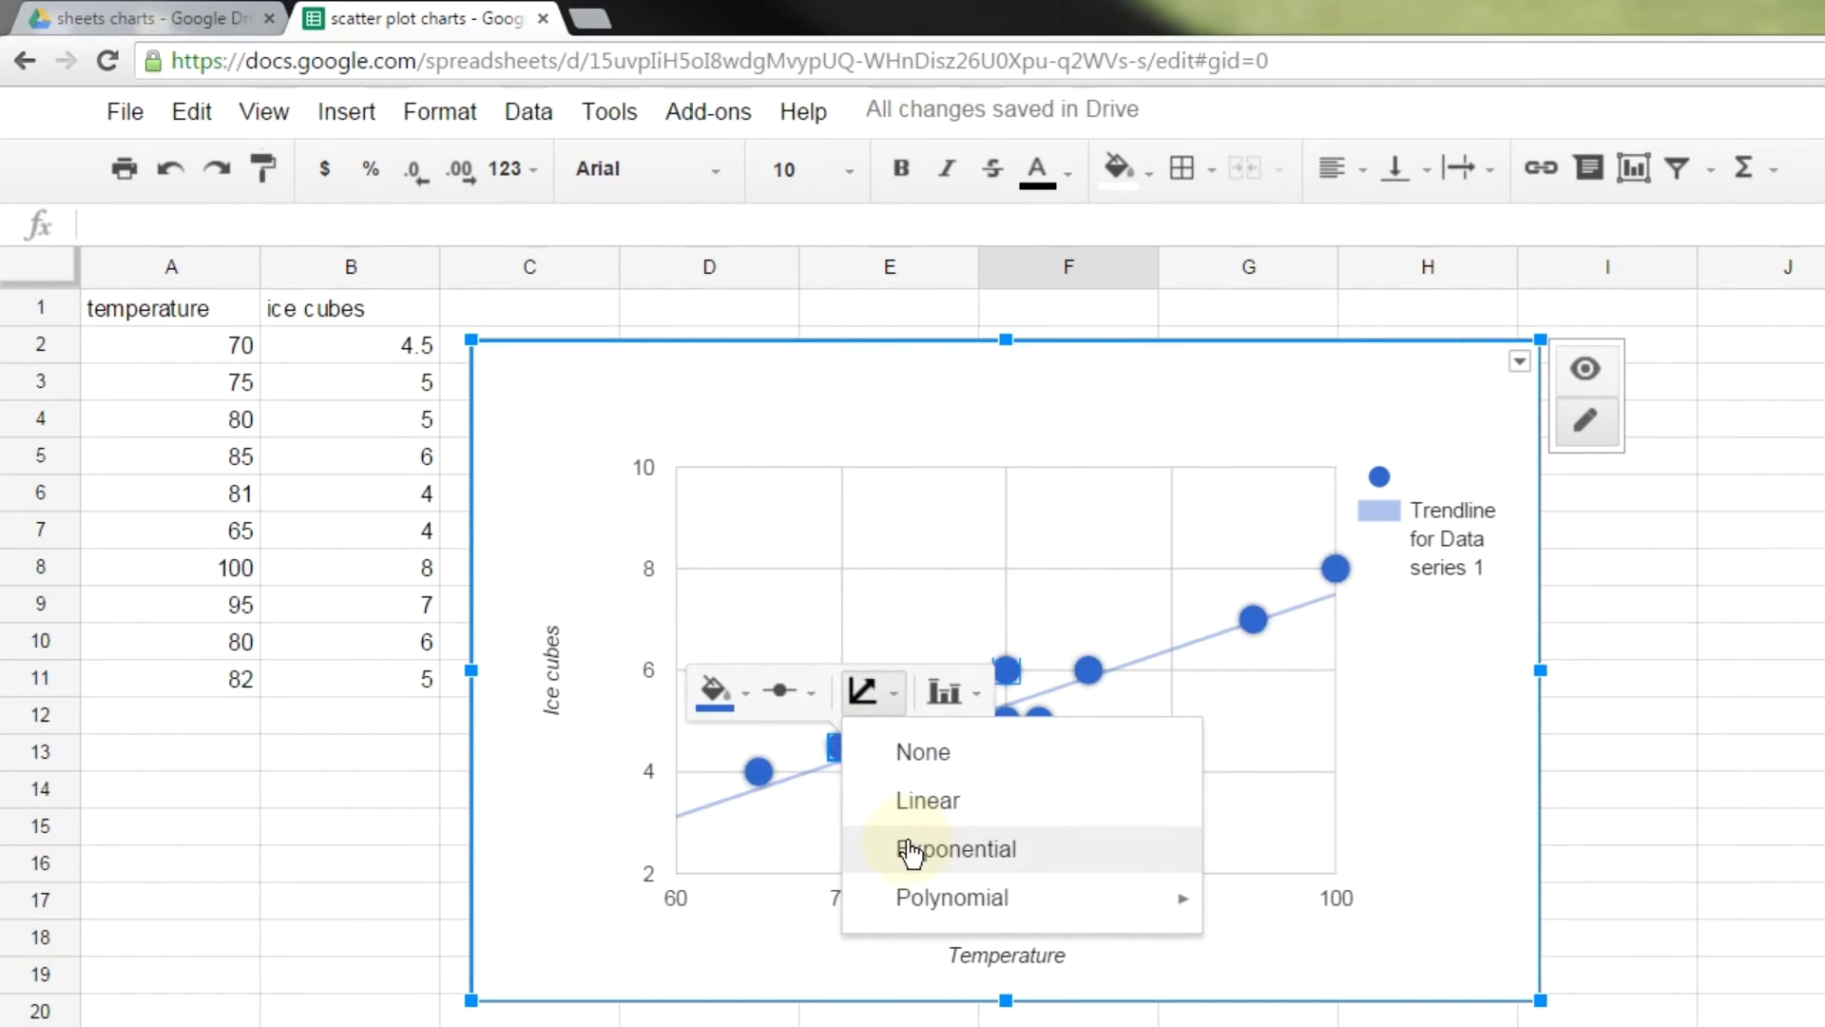
{"action": "left_click", "coordinate": [911, 851]}
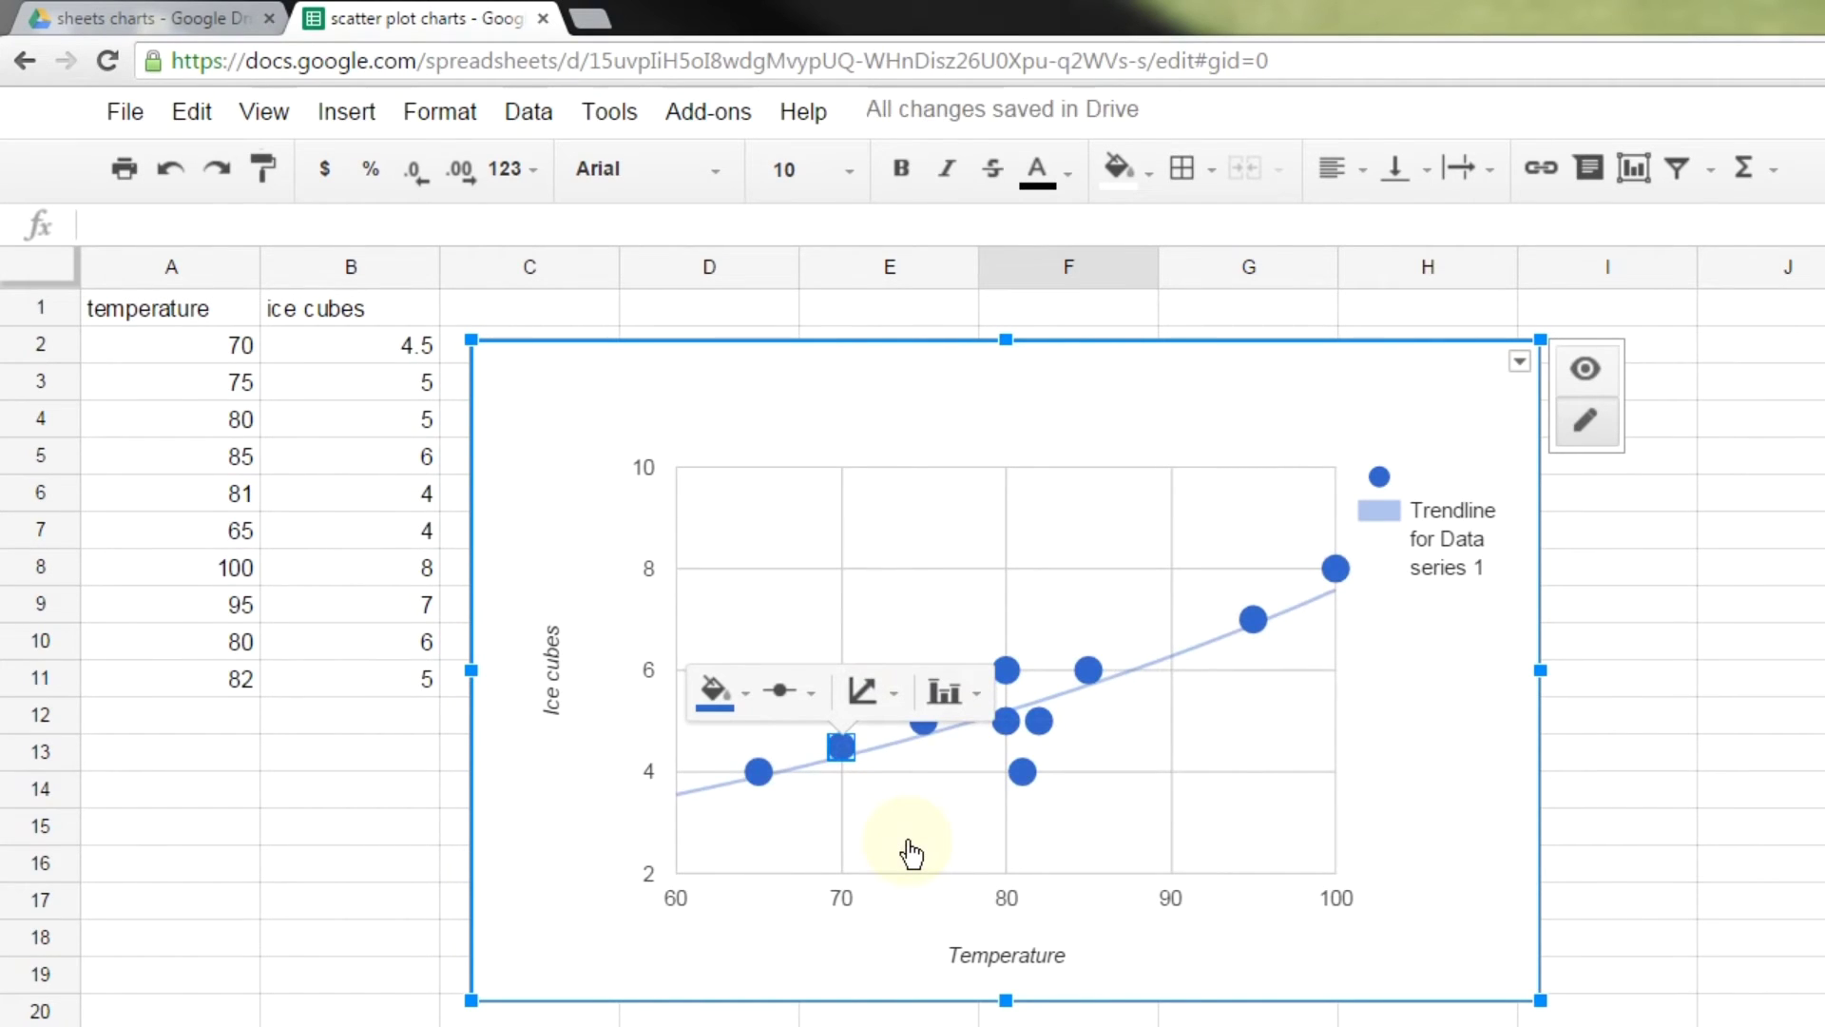
{"action": "left_click", "coordinate": [906, 848]}
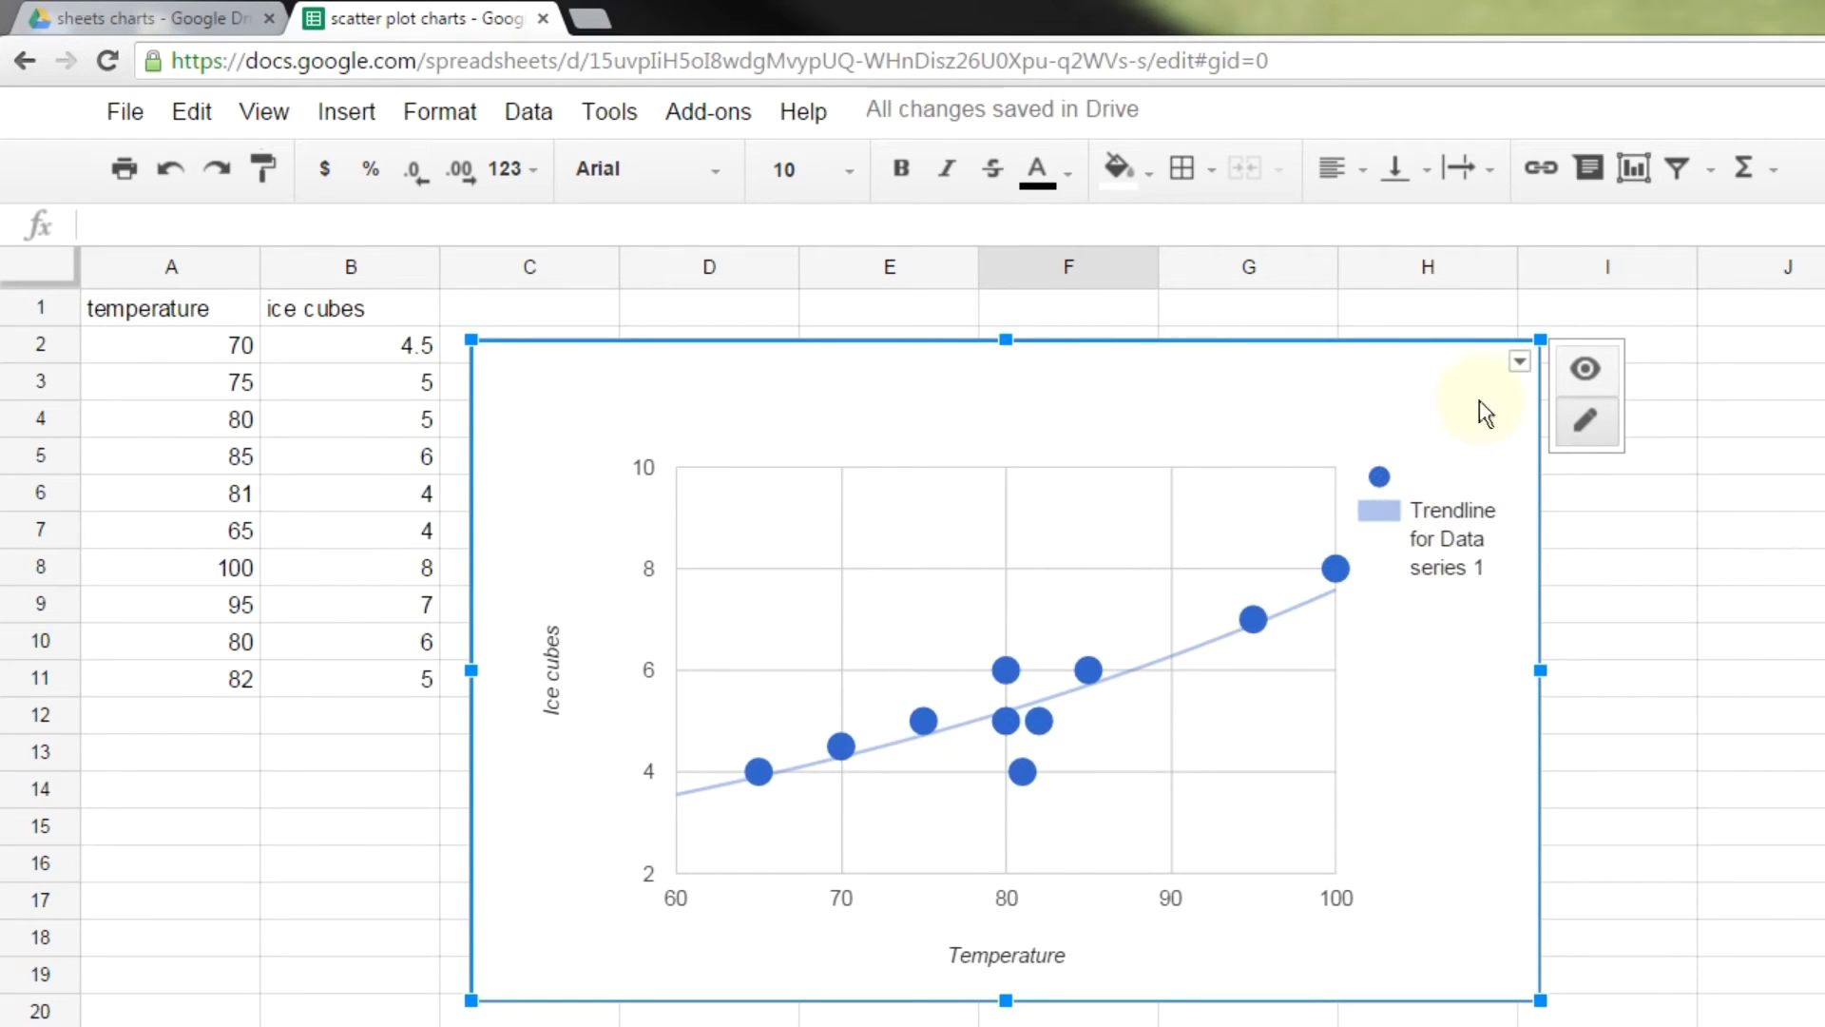
- In the chart editor, set the trendline's custom legend label to 'Trend' and apply
{"action": "left_click", "coordinate": [1518, 364]}
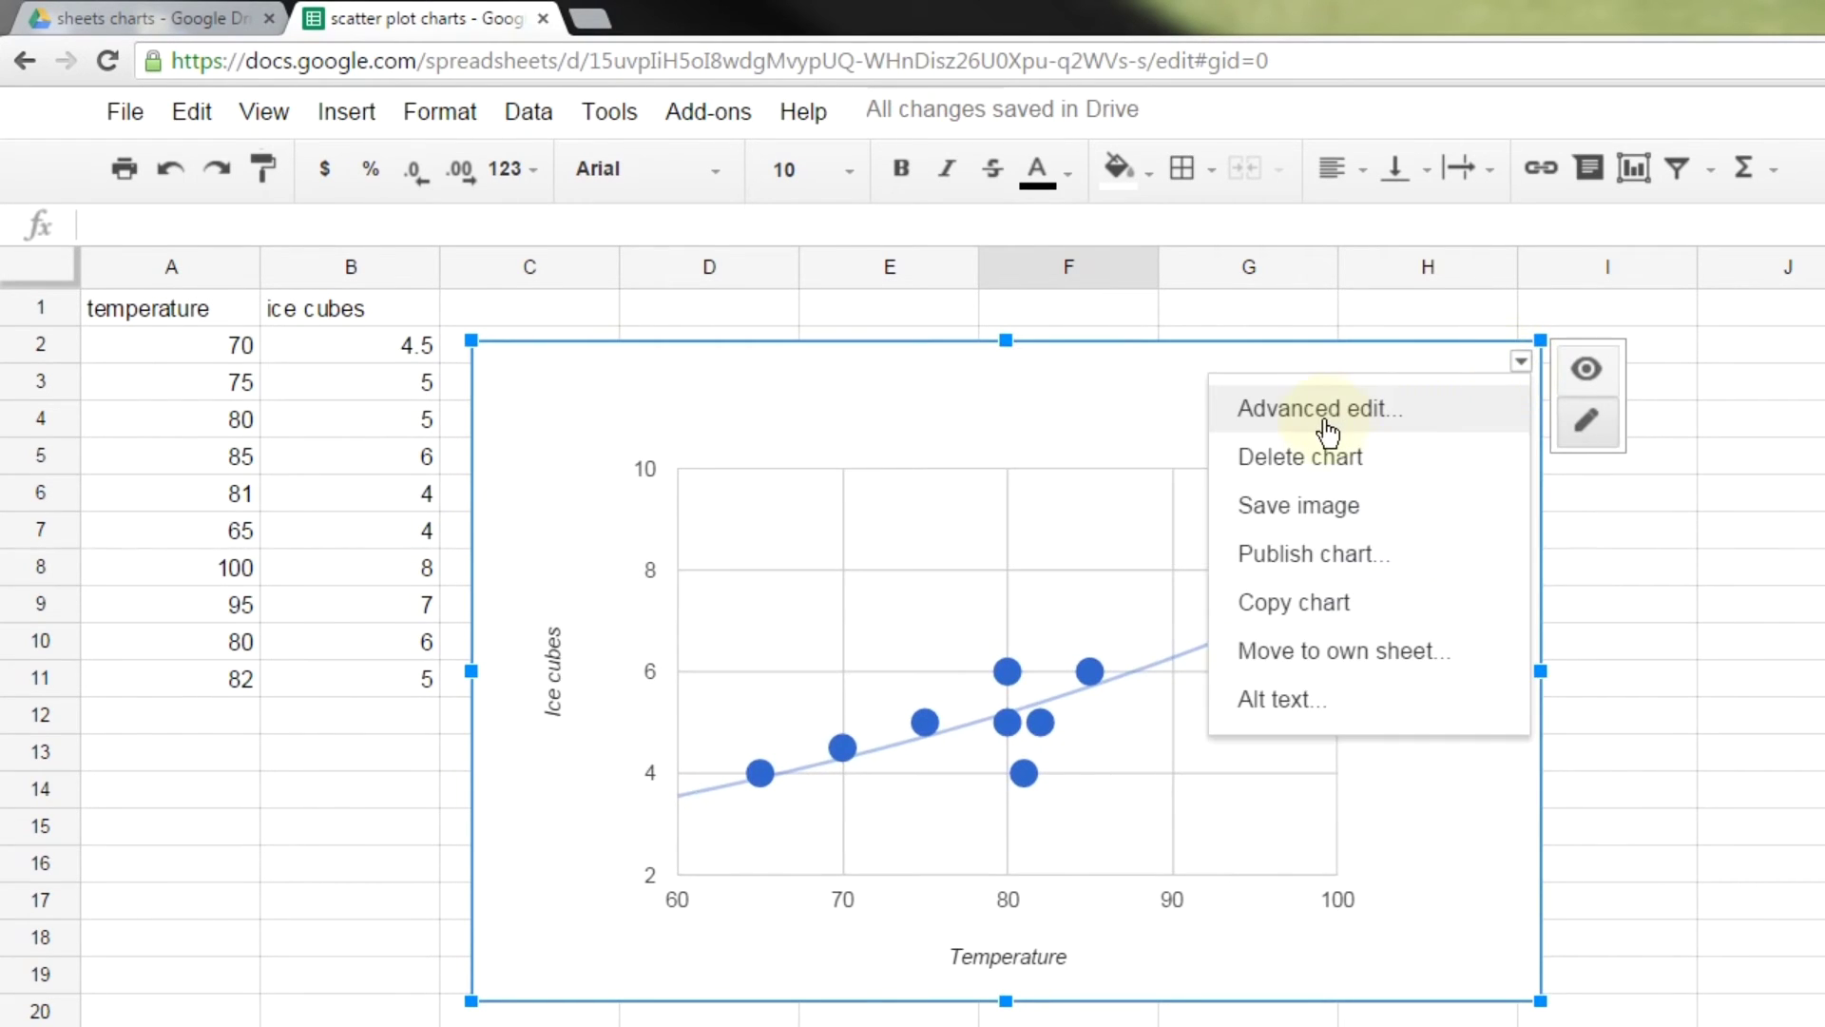
{"action": "left_click", "coordinate": [1299, 429]}
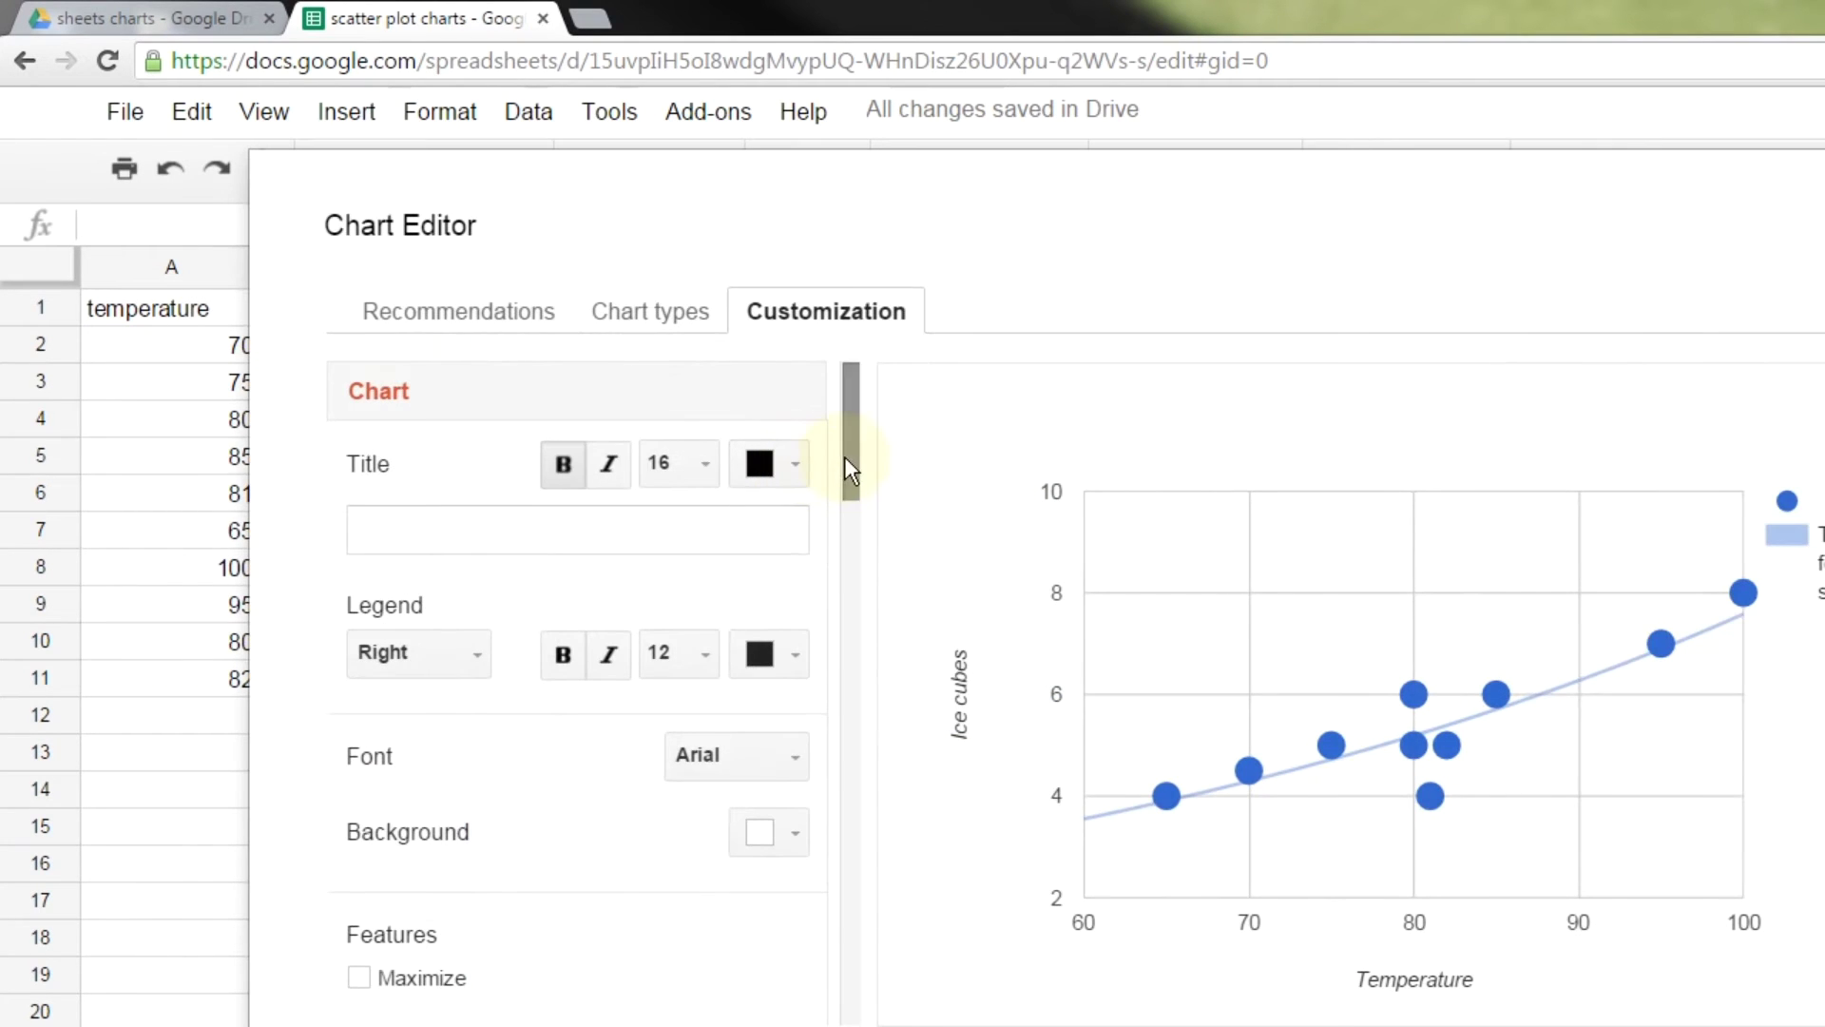
{"action": "left_click_drag", "start_coordinate": [844, 456], "coordinate": [803, 970]}
{"action": "left_click_drag", "start_coordinate": [652, 727], "coordinate": [254, 720]}
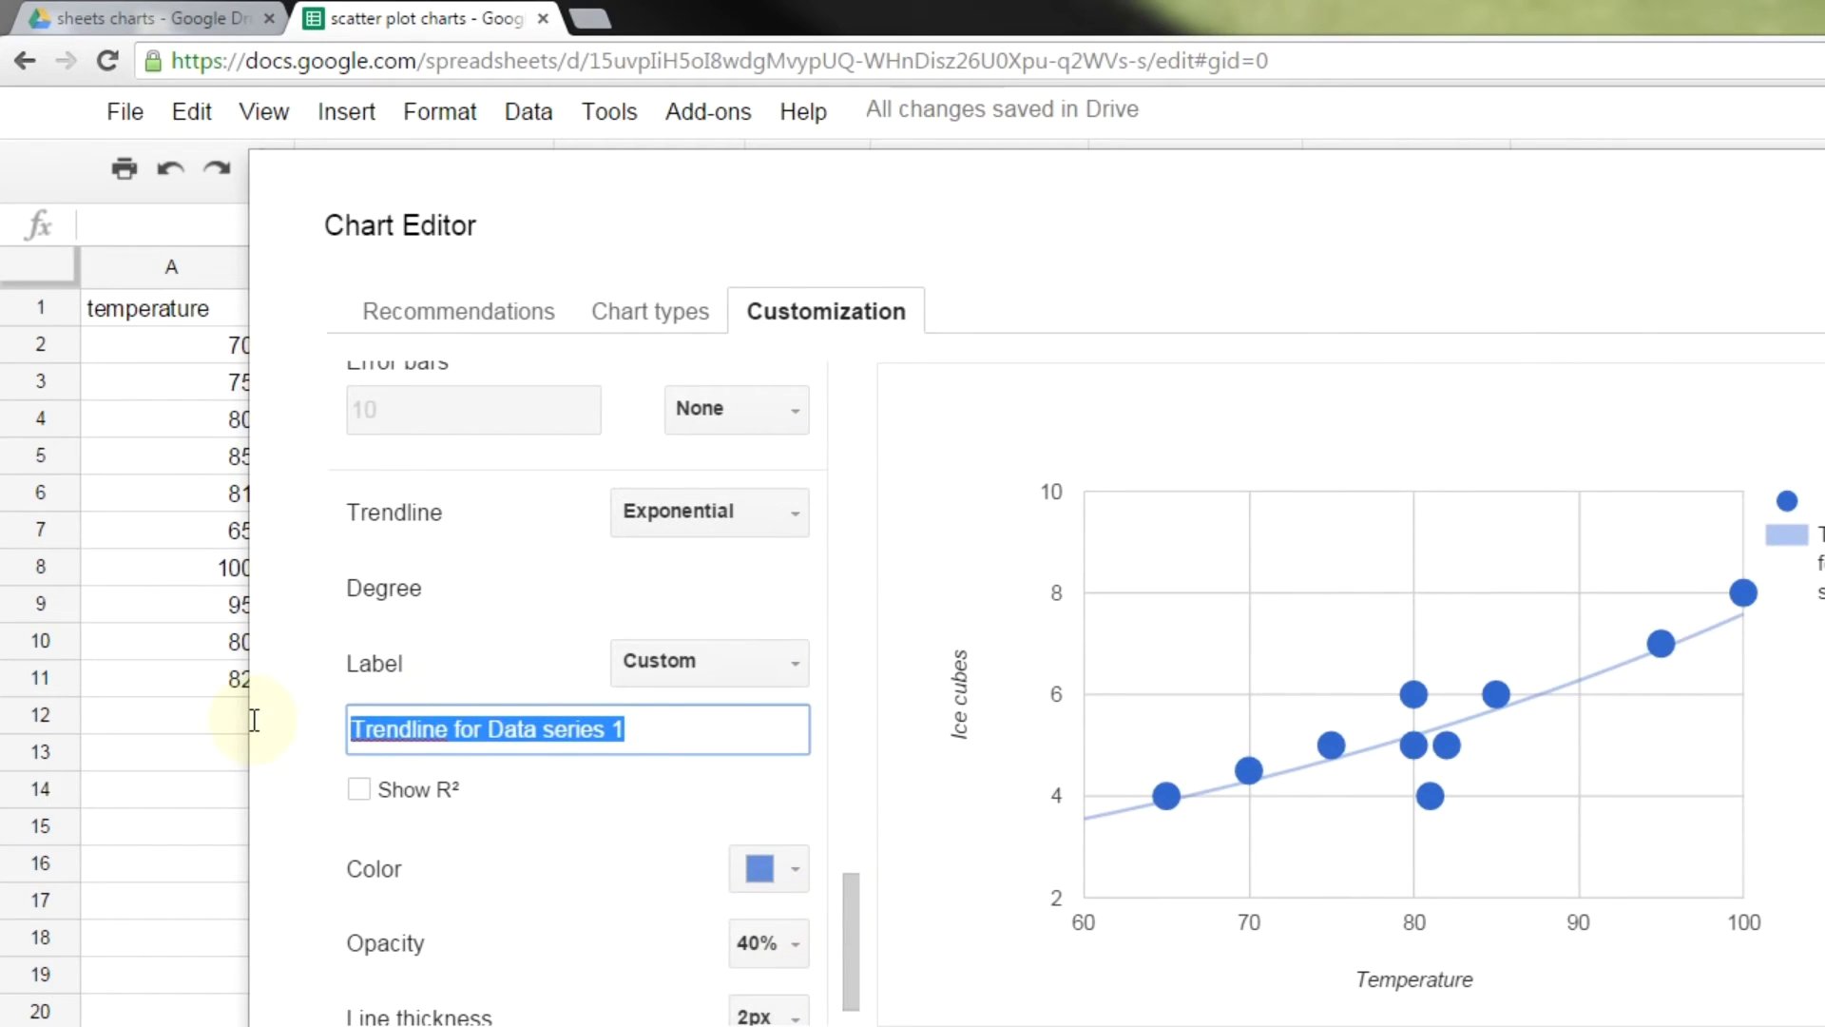
{"action": "type", "text": "Trend"}
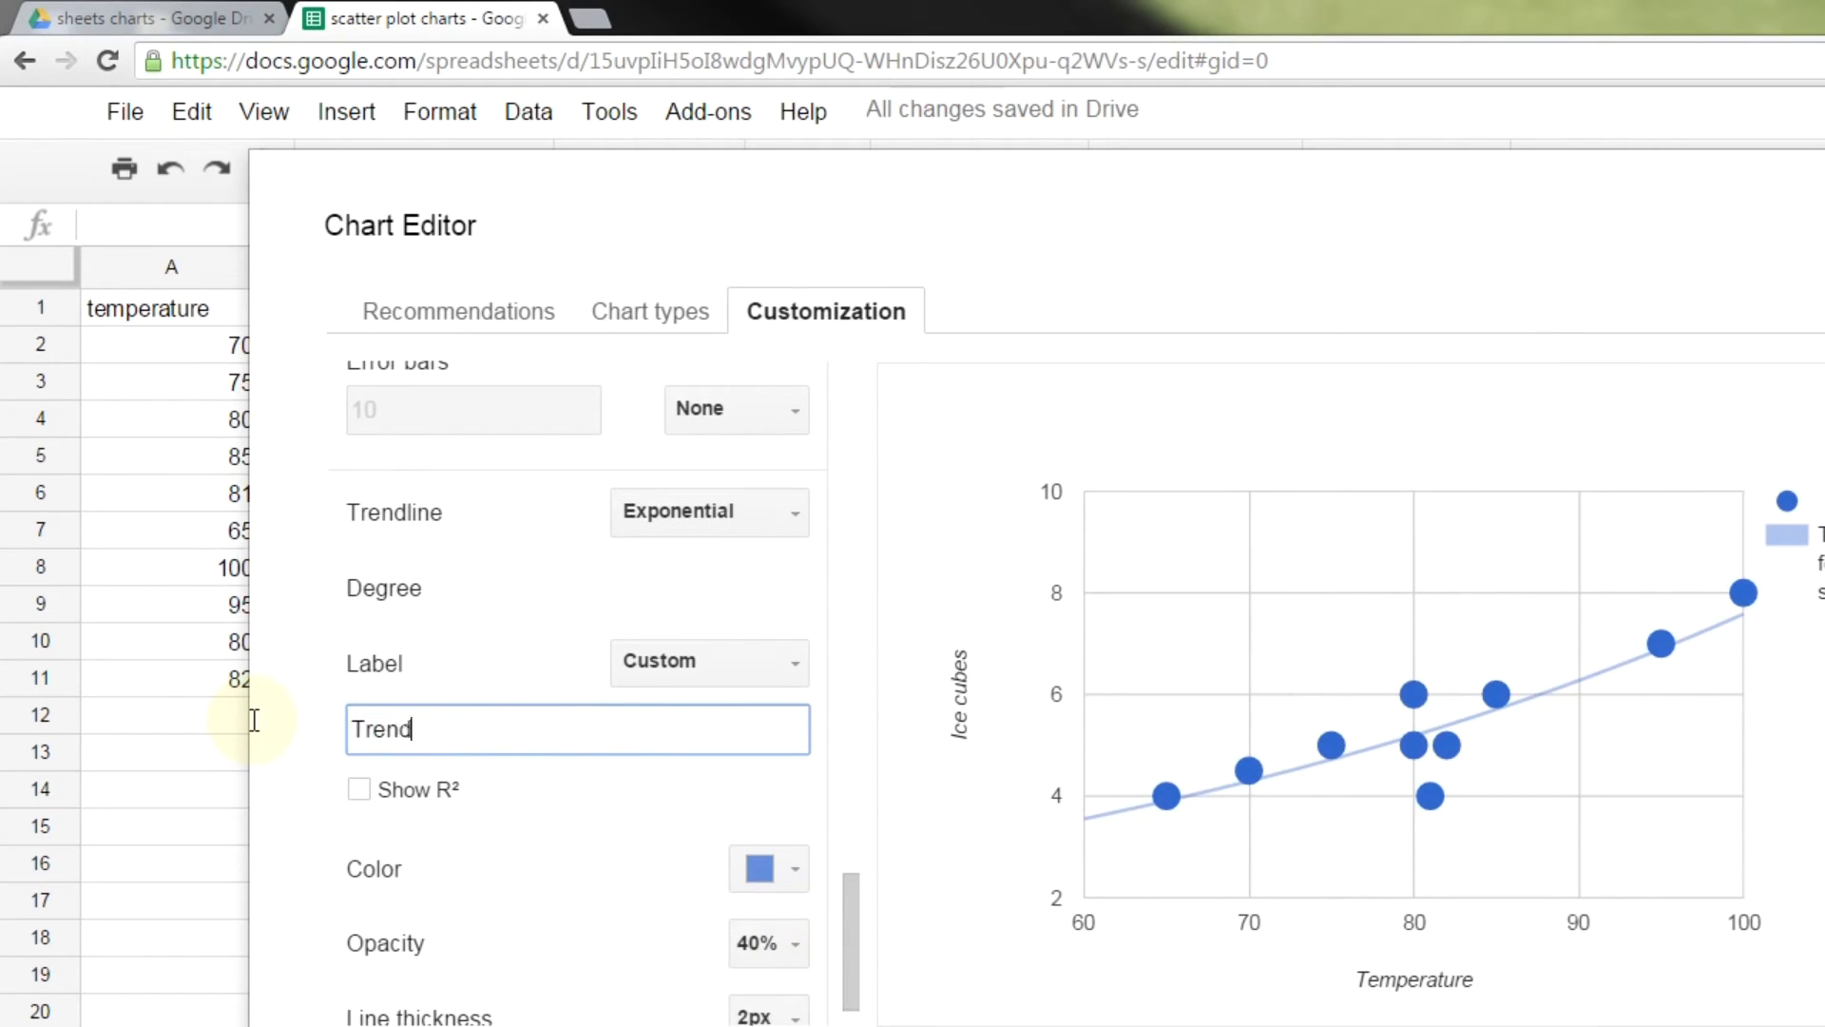
{"action": "left_click", "coordinate": [293, 1010]}
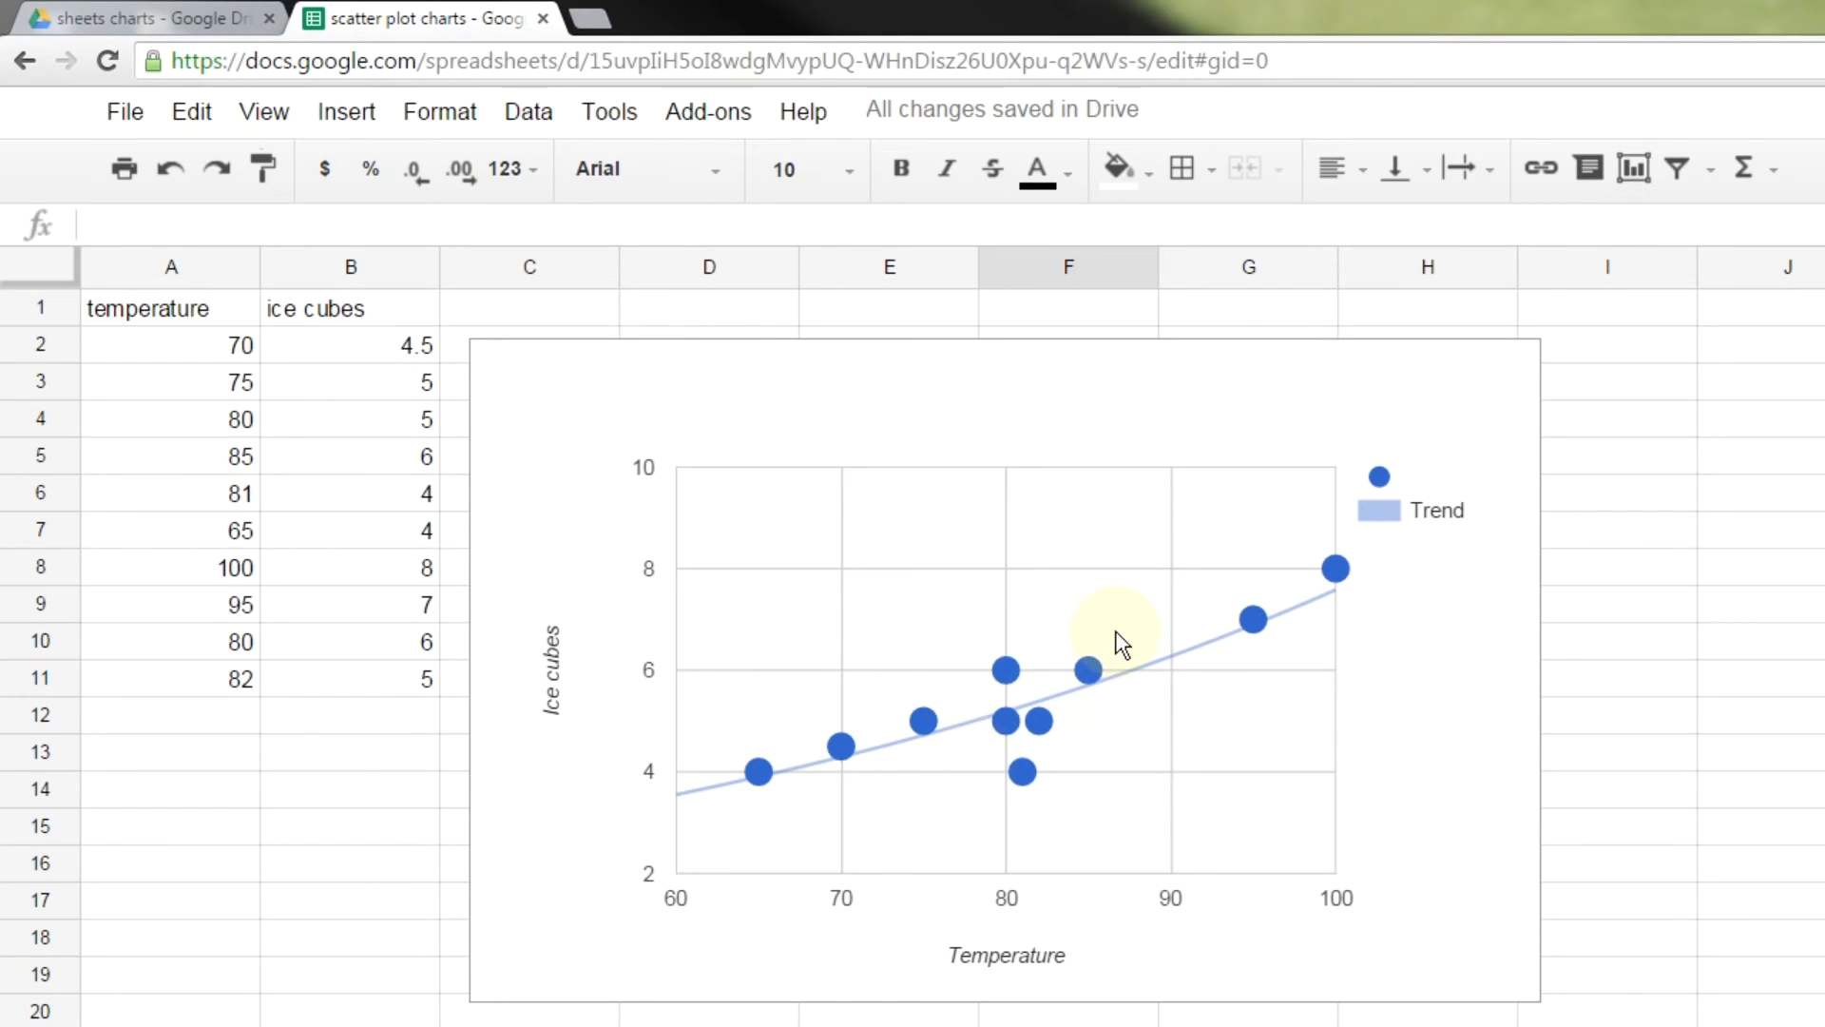
{"action": "left_click", "coordinate": [354, 757]}
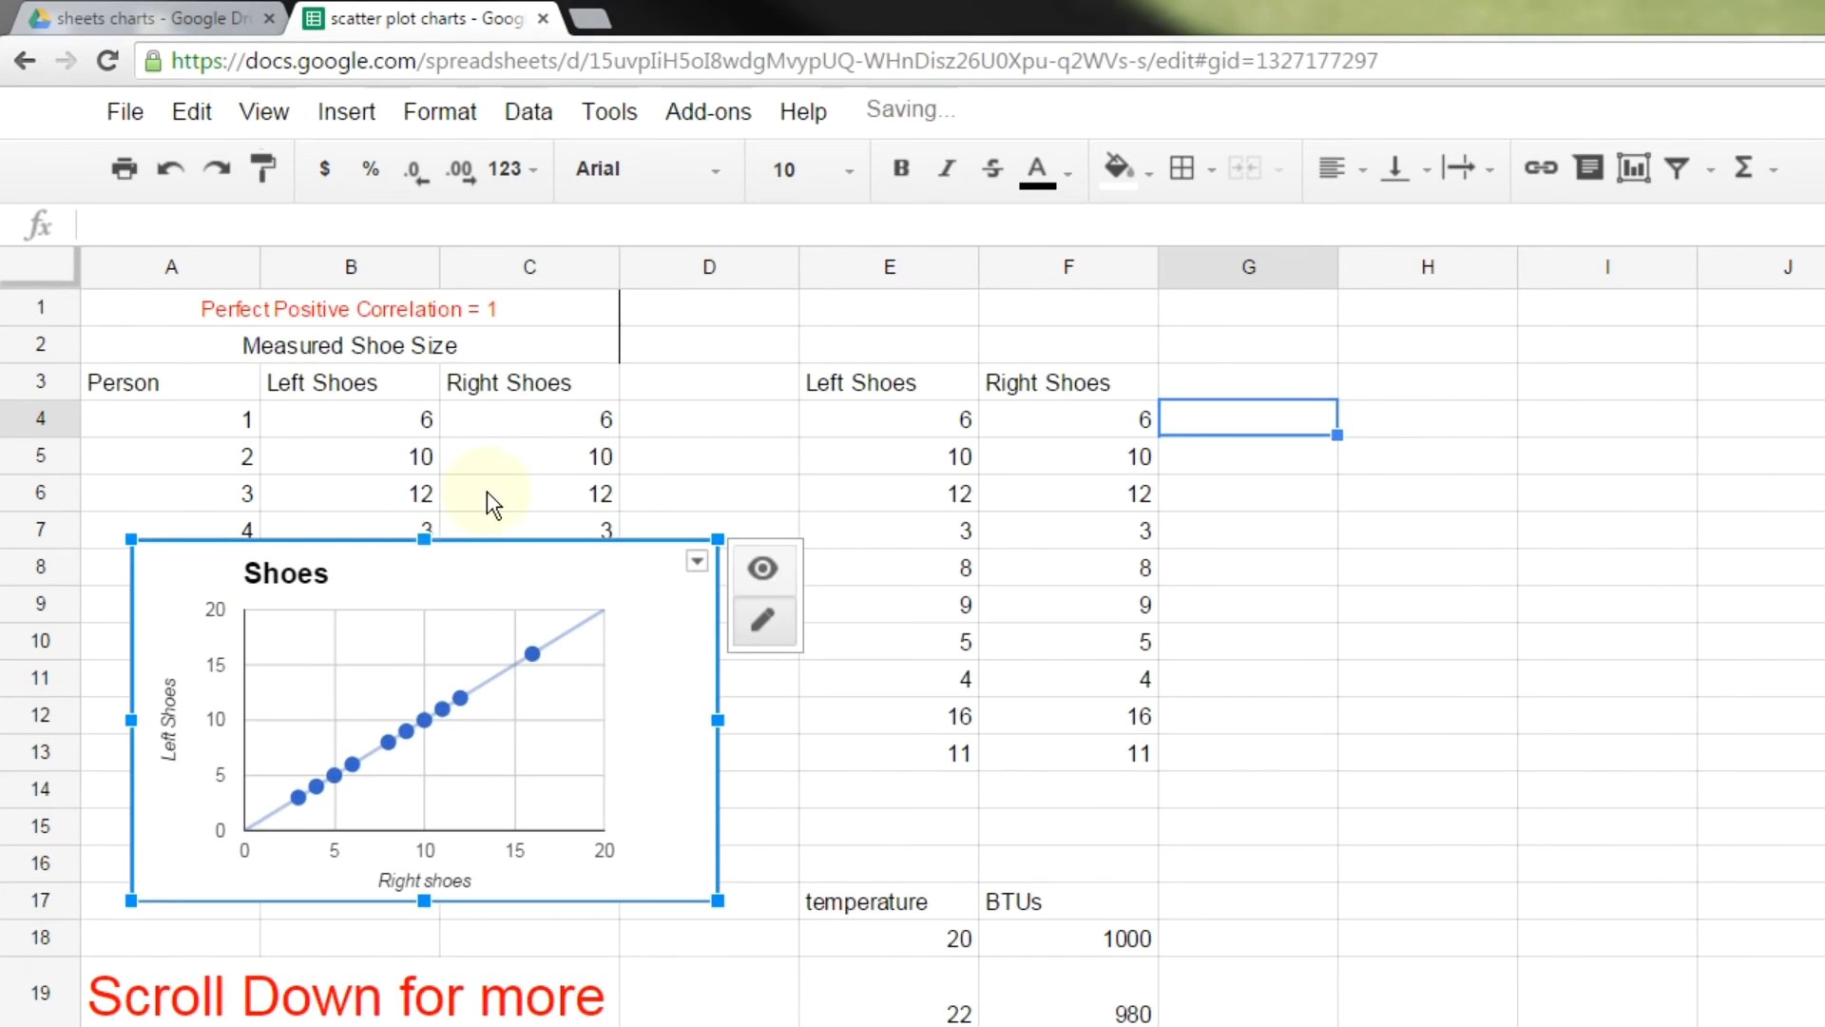
- Switch to the Perfect Positive Correlation example sheet and select its Shoes chart
{"action": "left_click", "coordinate": [488, 496]}
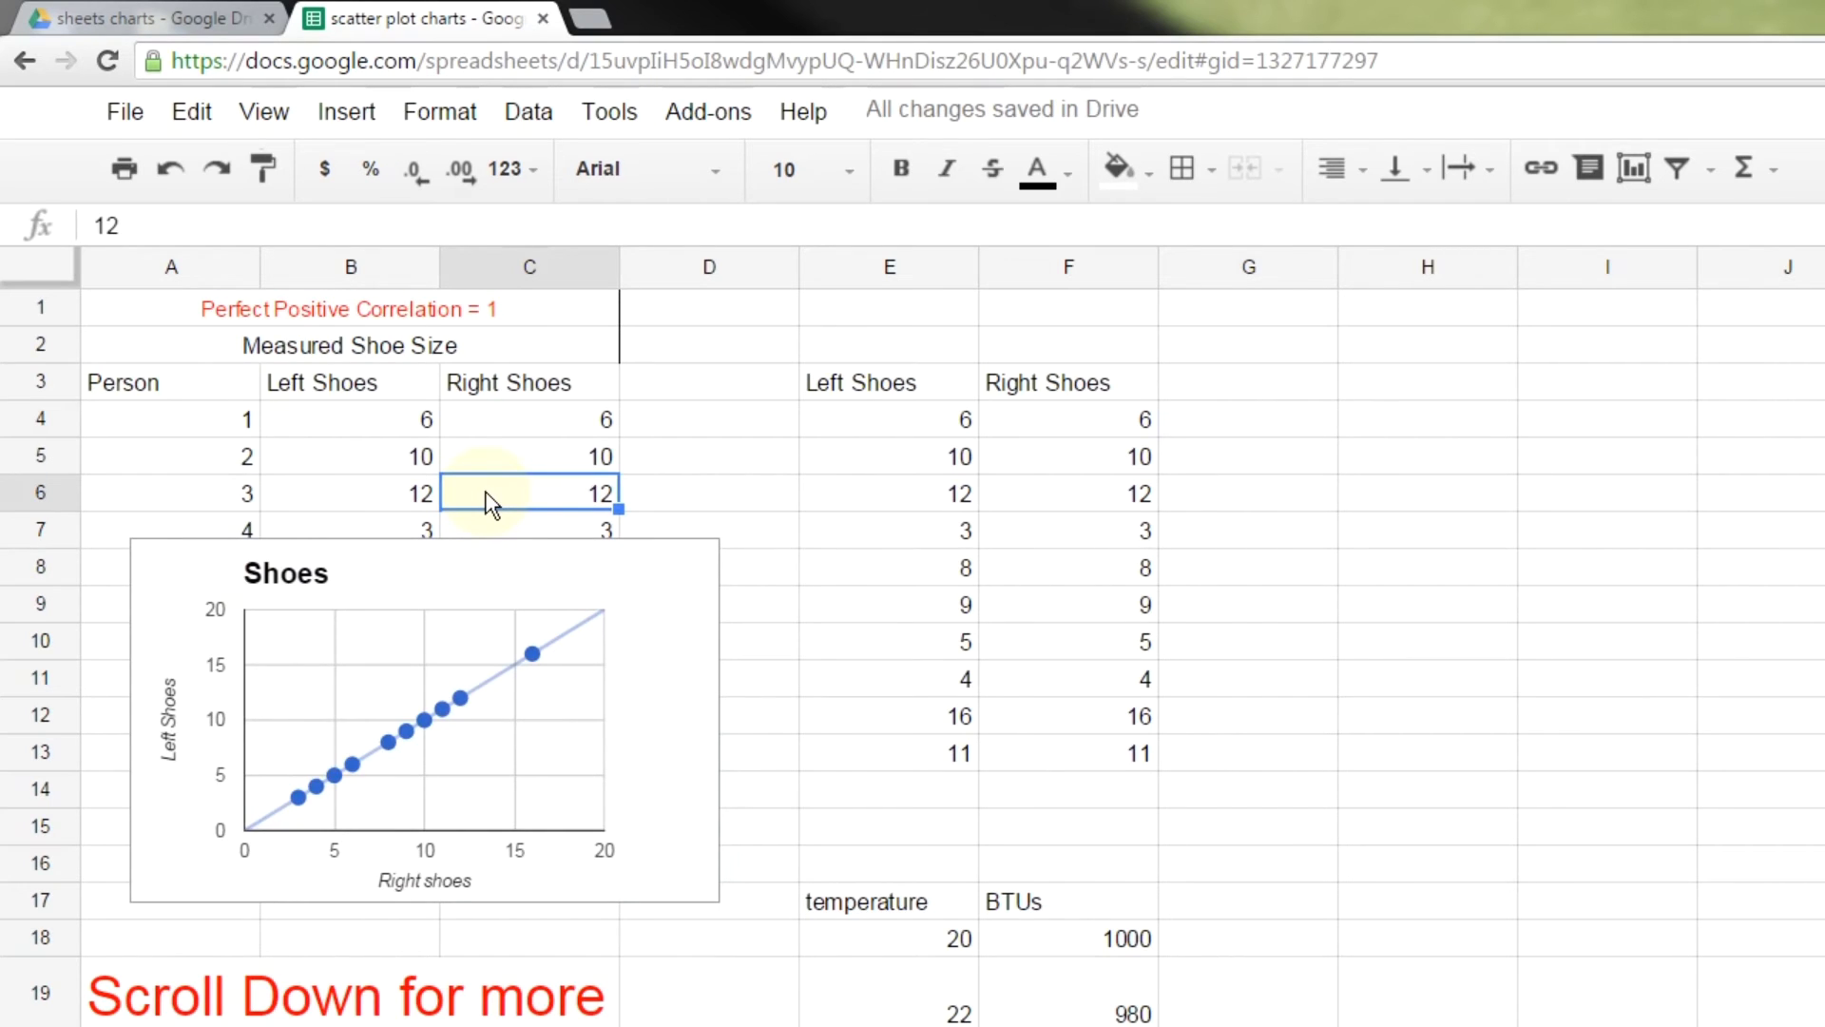
{"action": "left_click", "coordinate": [488, 681]}
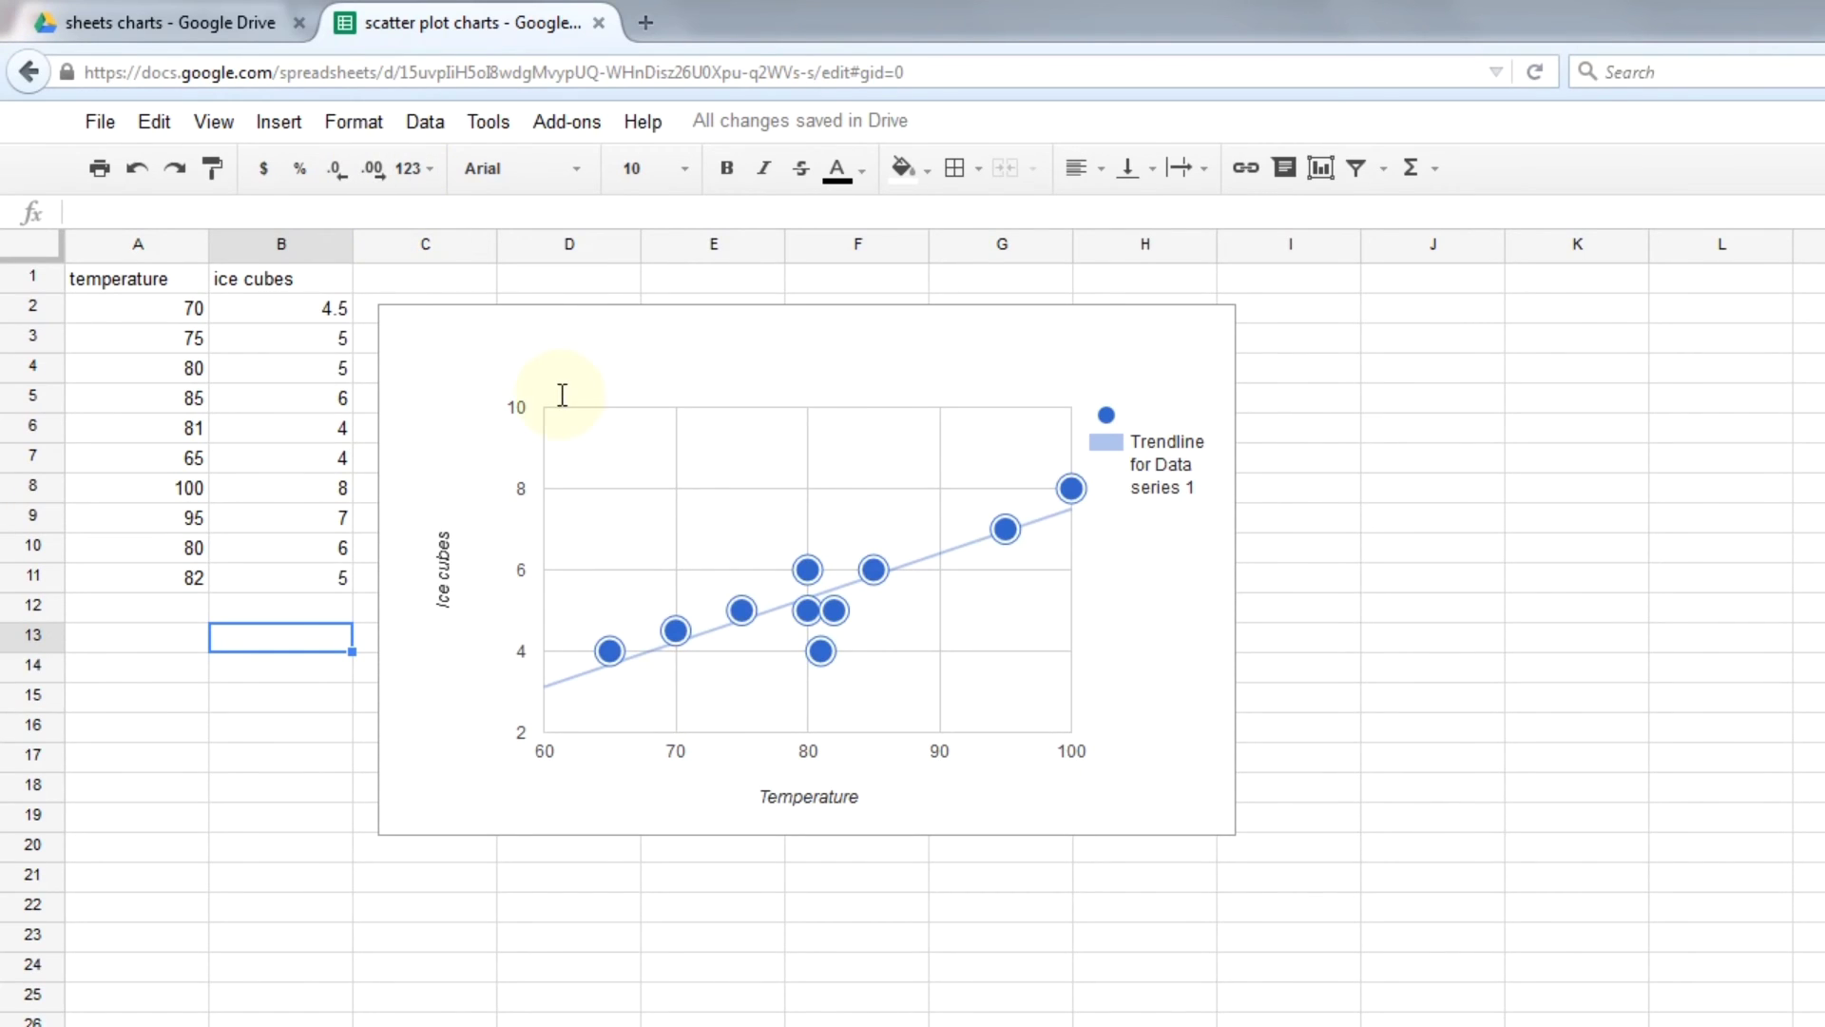
- Set the ice cubes scatter chart's trendline to None, then bring up the full chart editor
{"action": "left_click", "coordinate": [407, 385]}
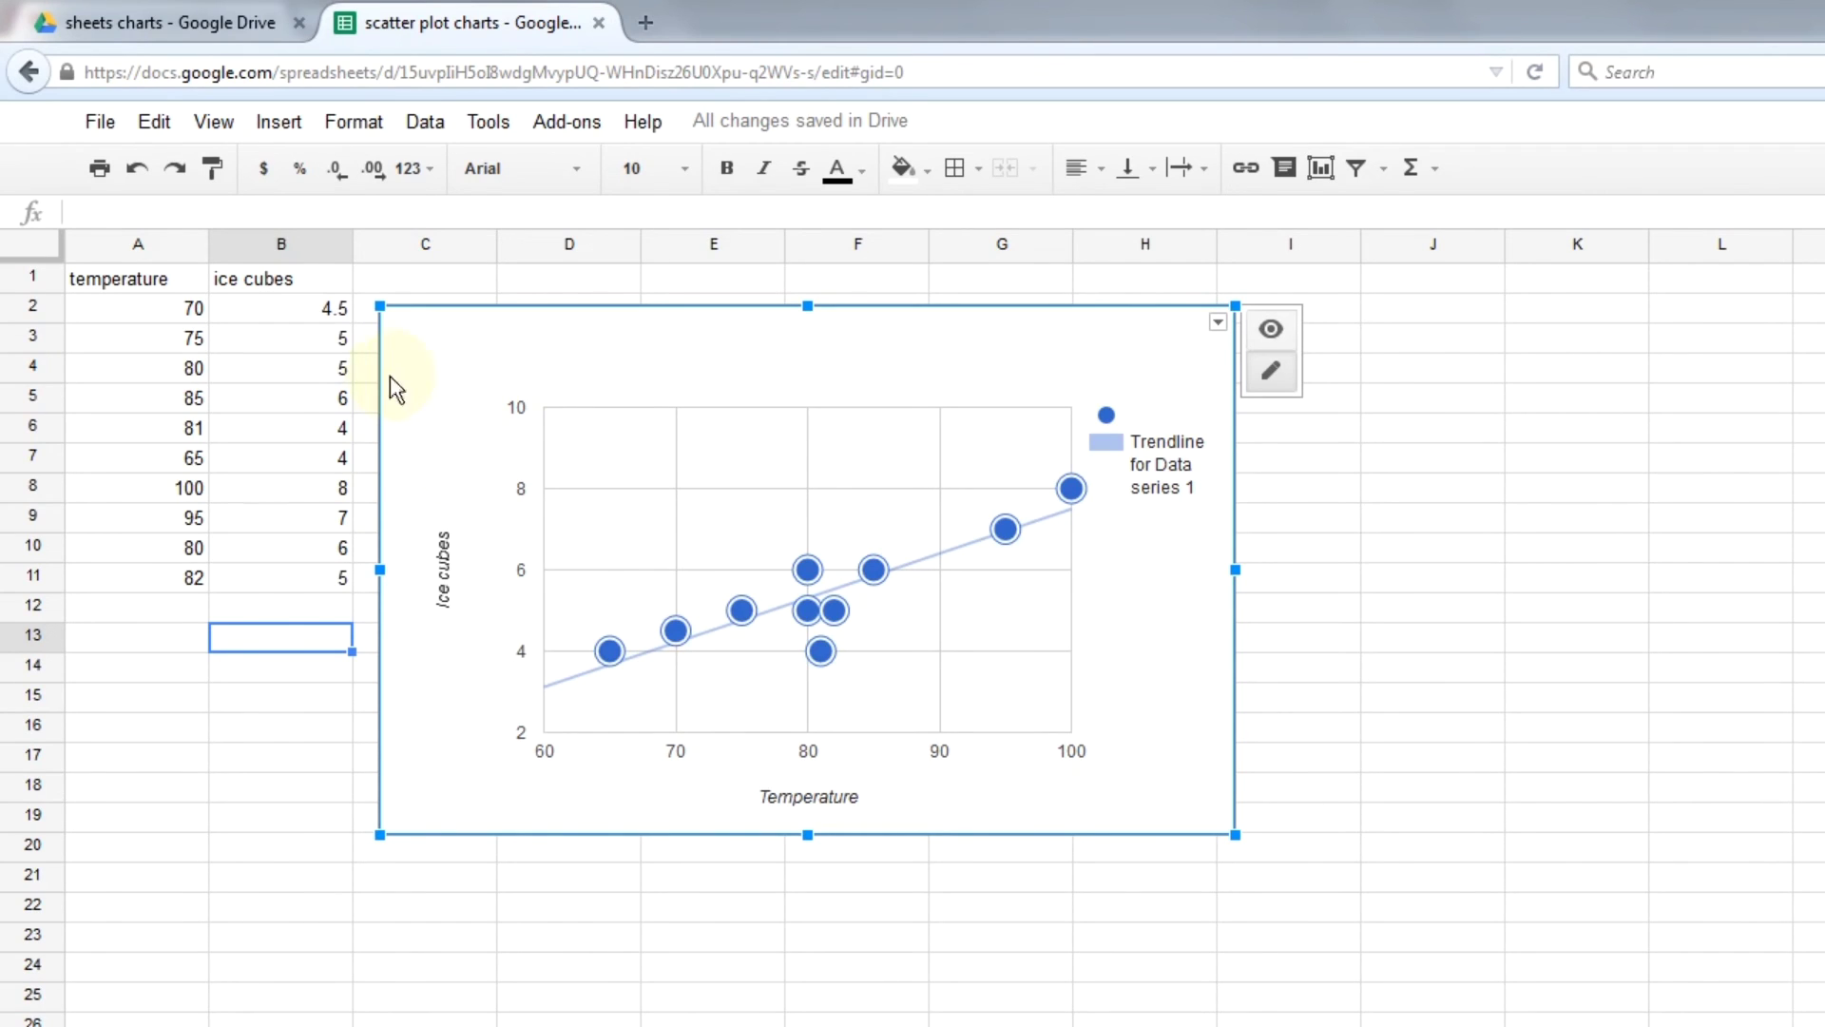
{"action": "left_click", "coordinate": [676, 630]}
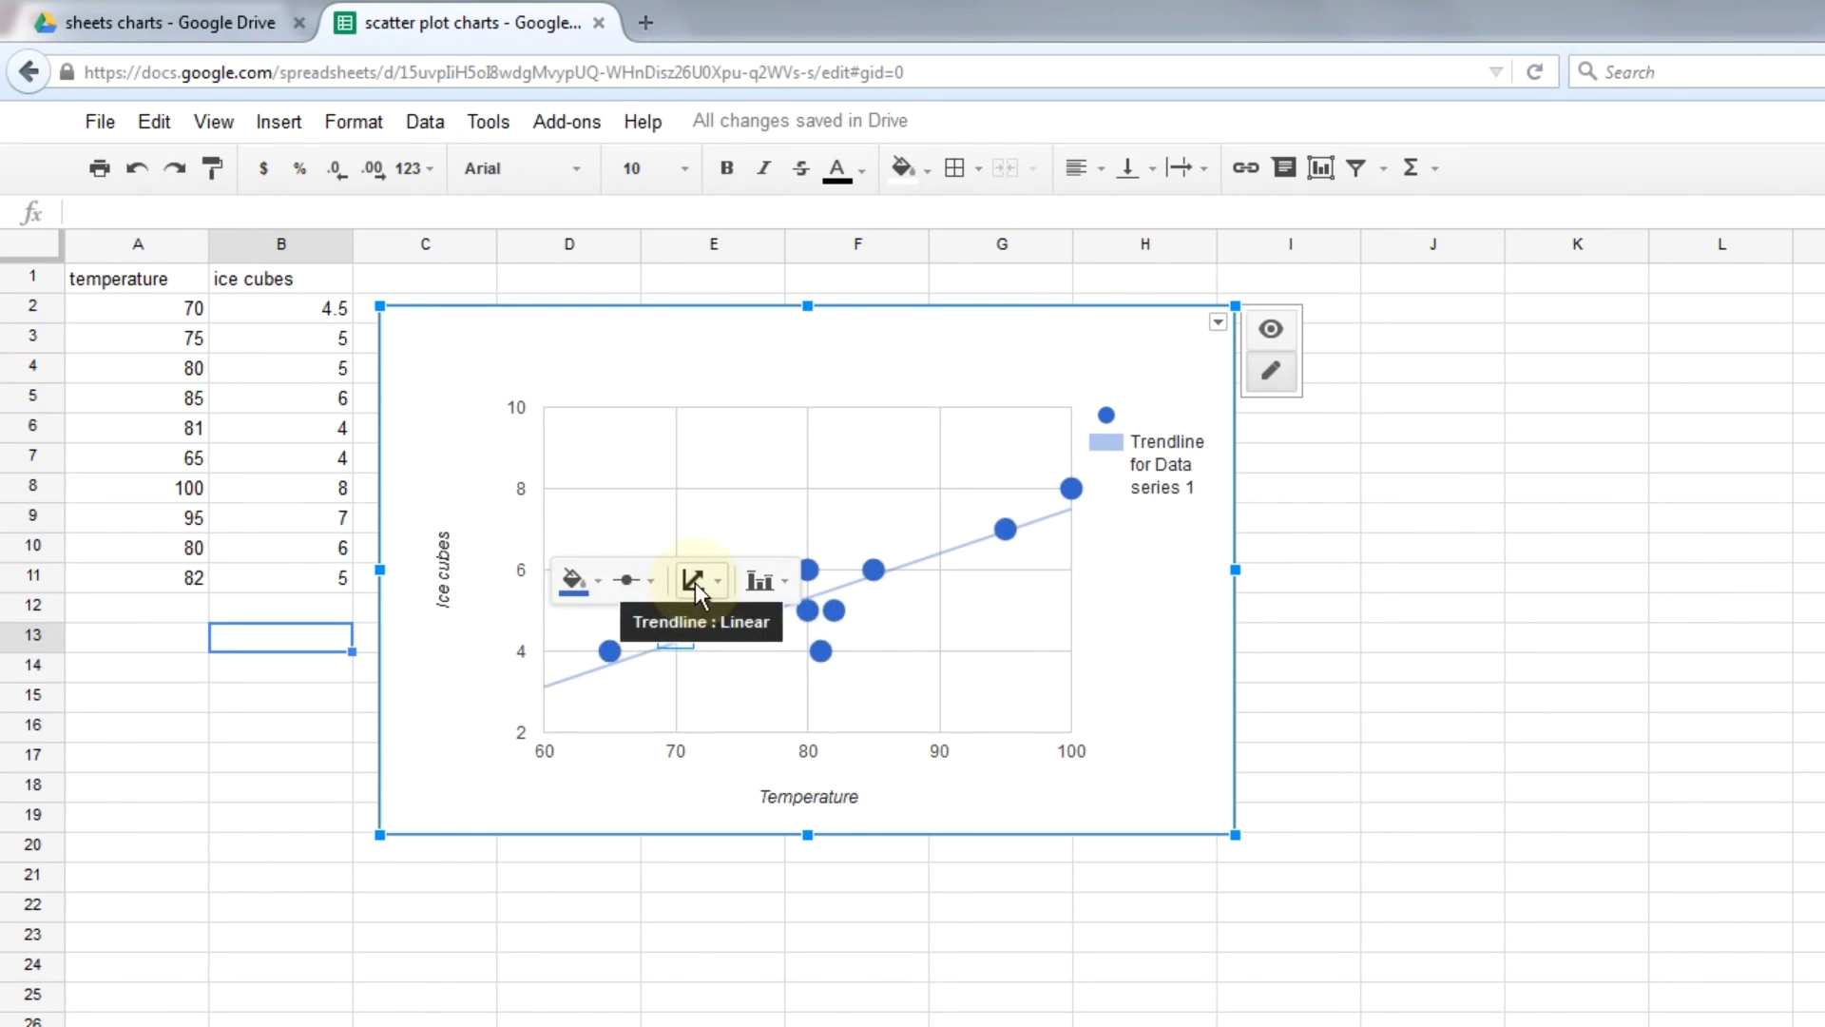
{"action": "left_click", "coordinate": [694, 581]}
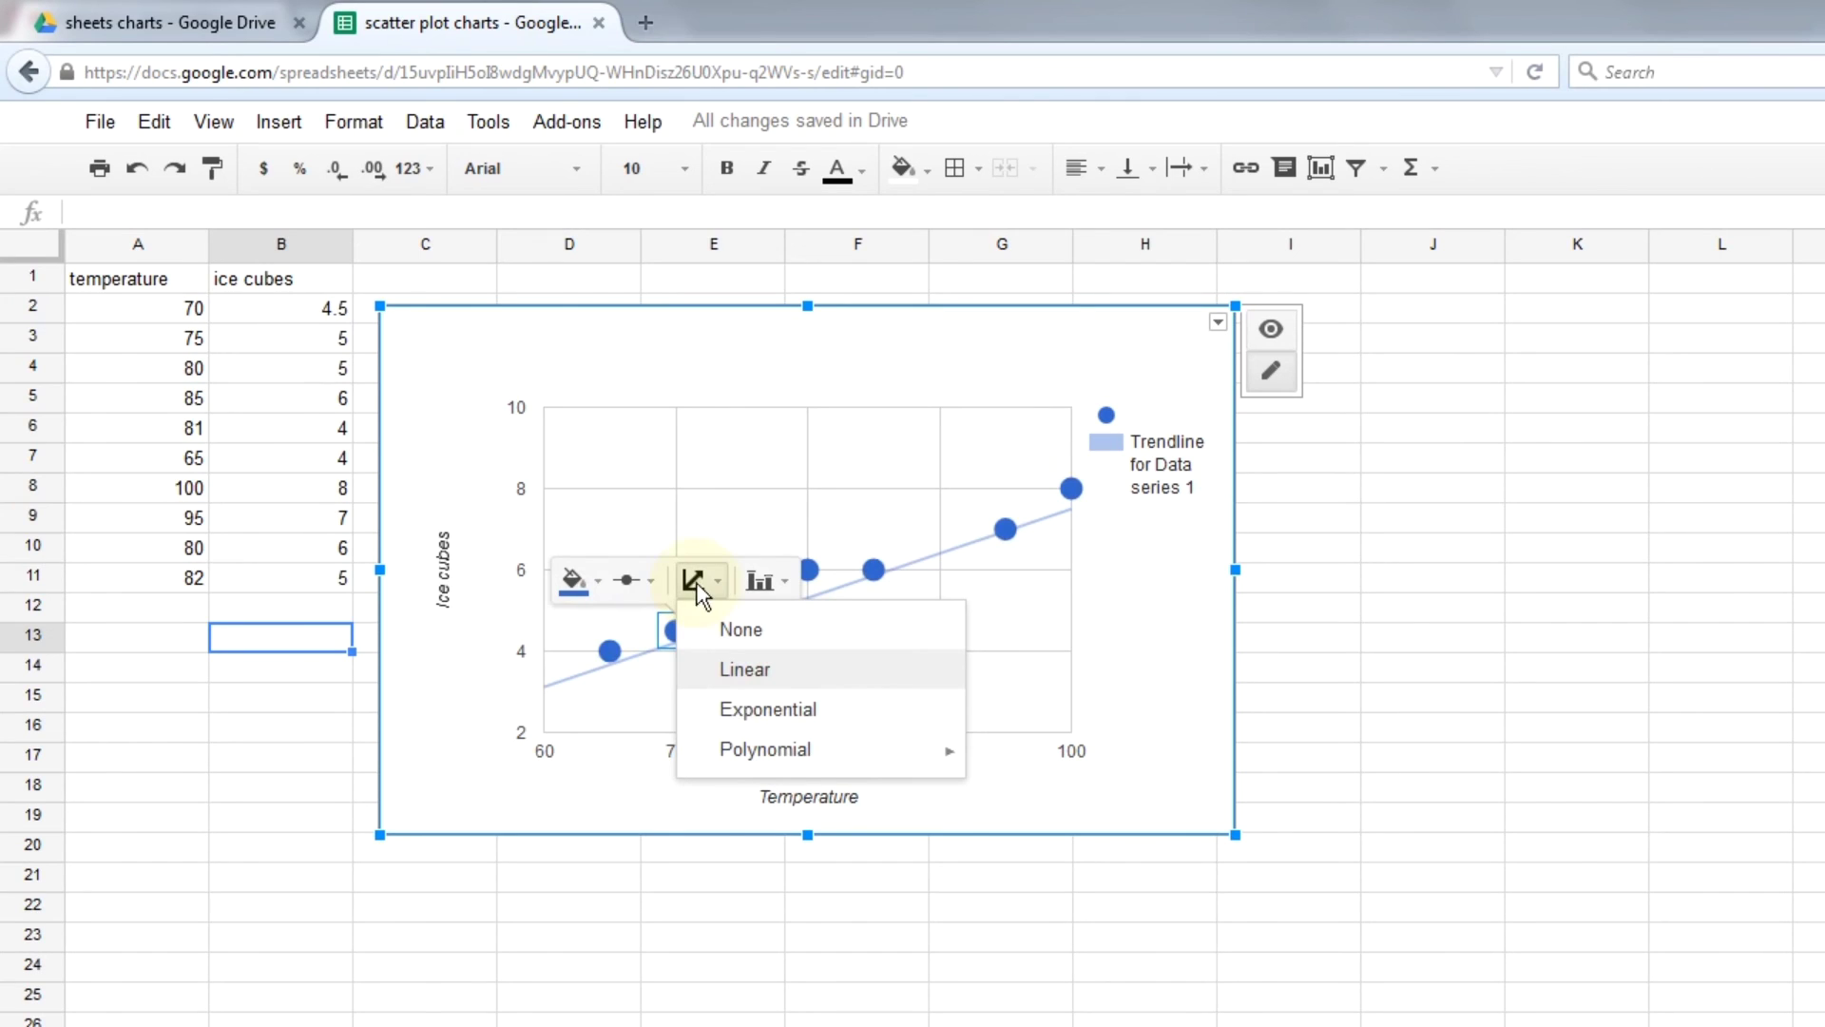
{"action": "left_click", "coordinate": [718, 628]}
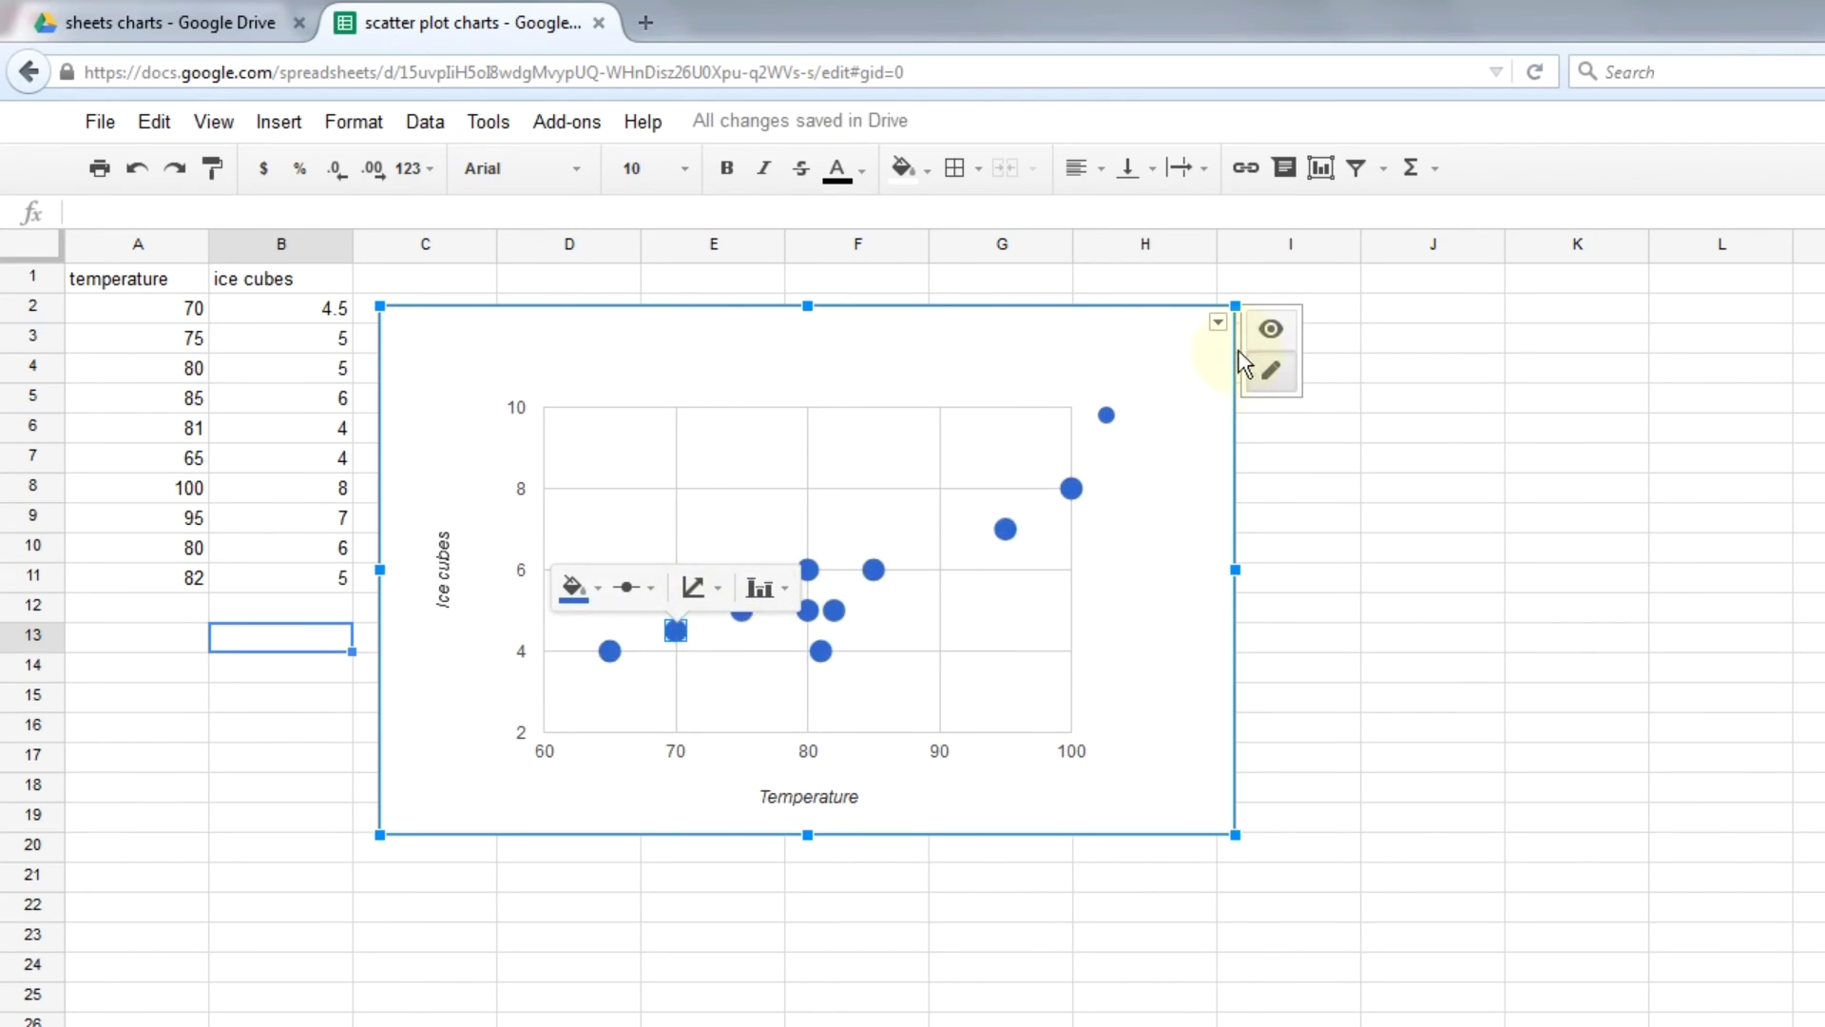
{"action": "left_click", "coordinate": [1217, 324]}
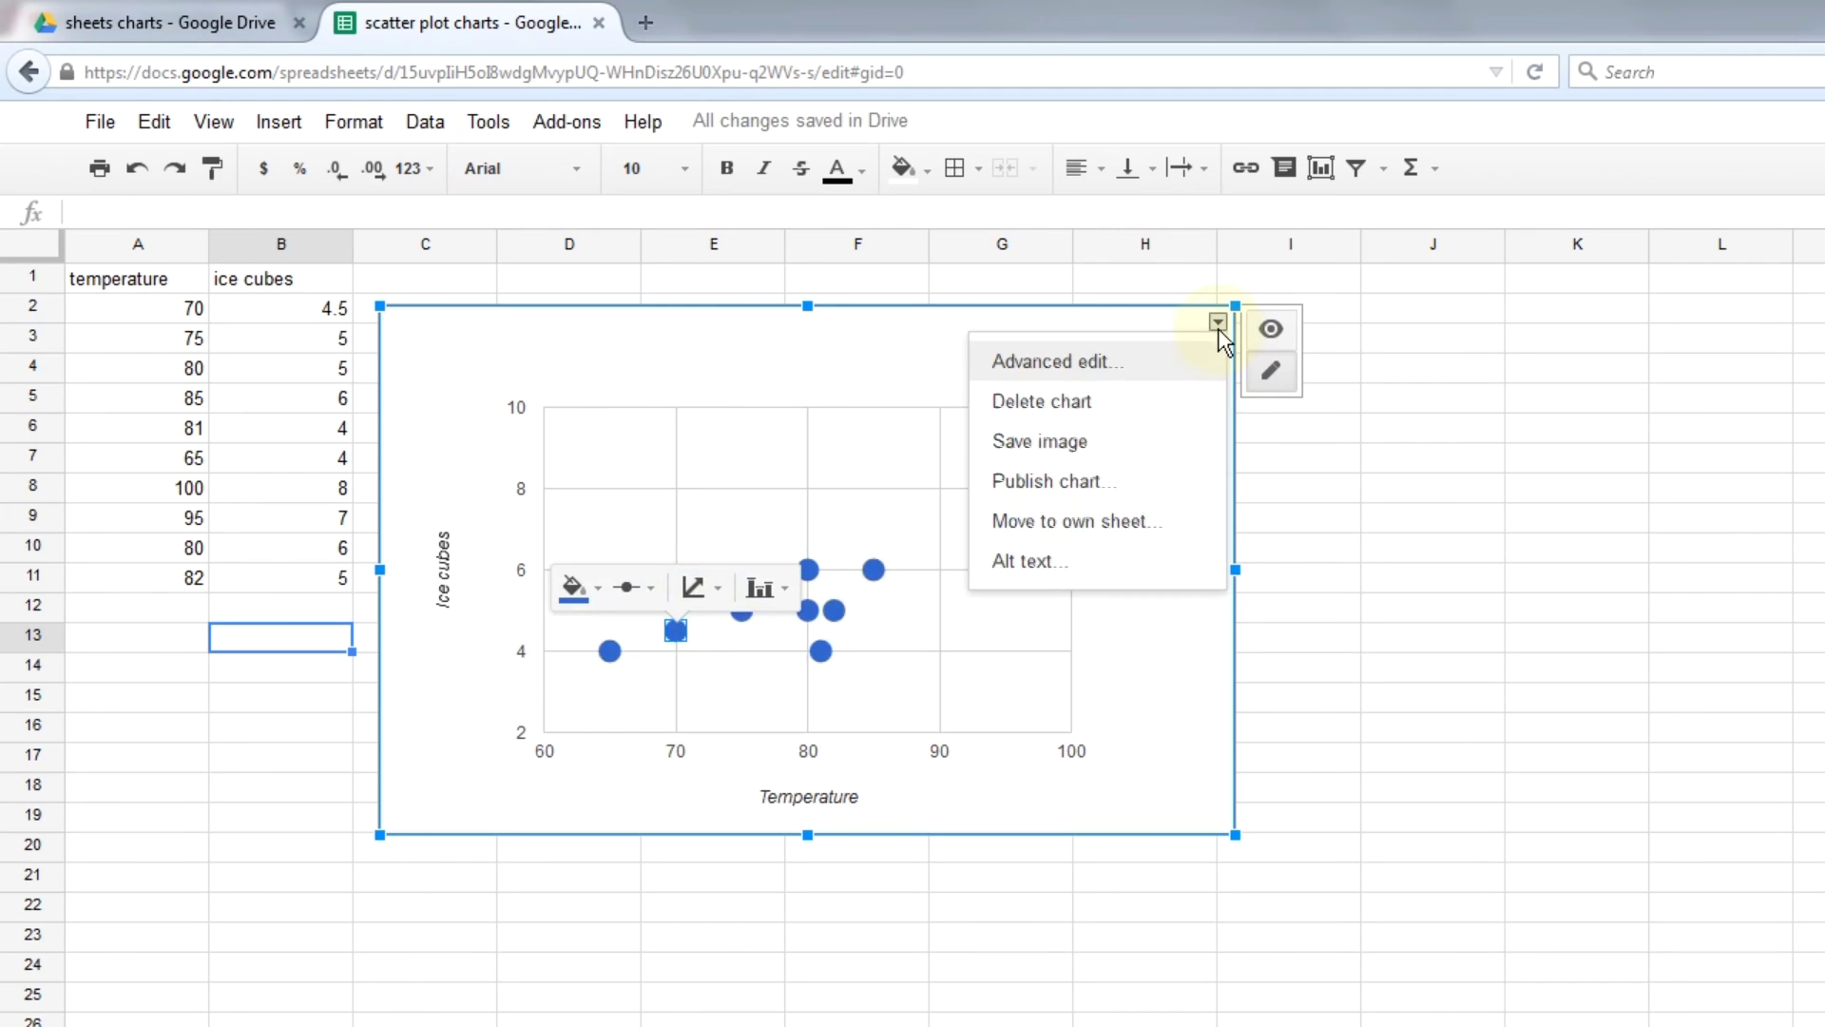
{"action": "left_click", "coordinate": [1067, 375]}
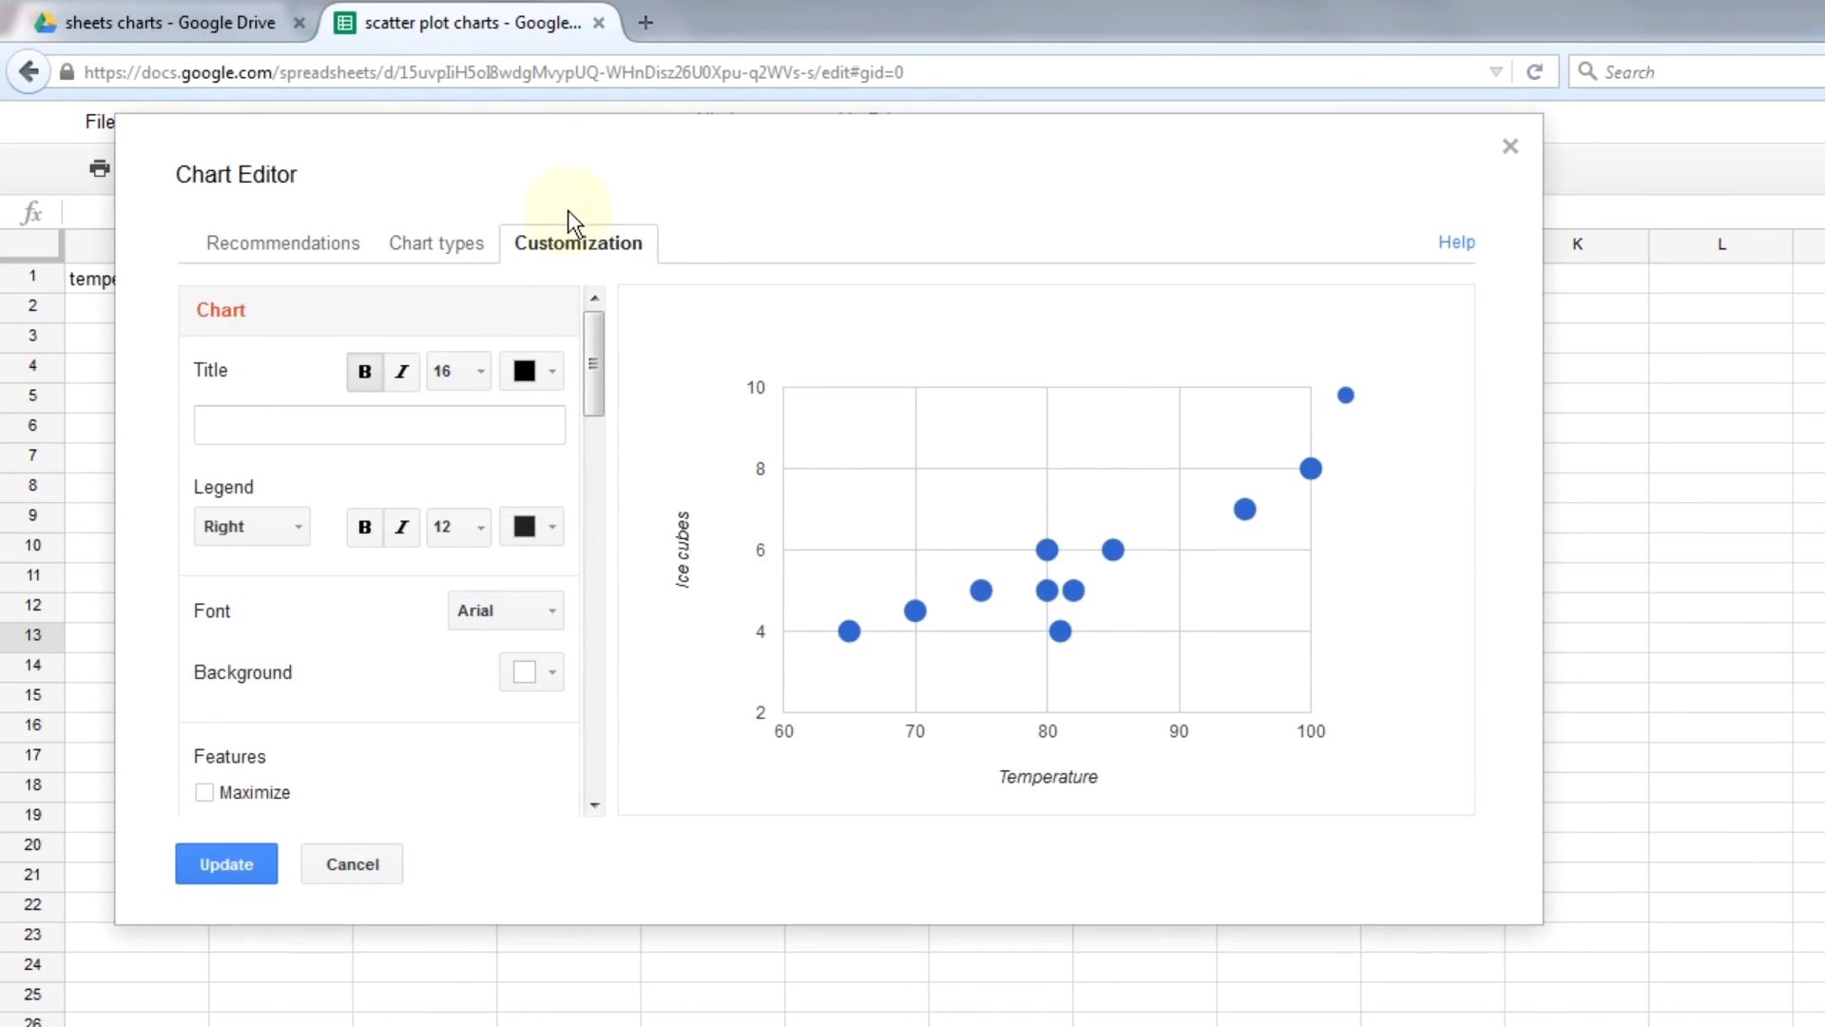
- Scroll the Customization settings down to the Series section and expand the Error bars type list
{"action": "left_click_drag", "start_coordinate": [603, 348], "coordinate": [627, 858]}
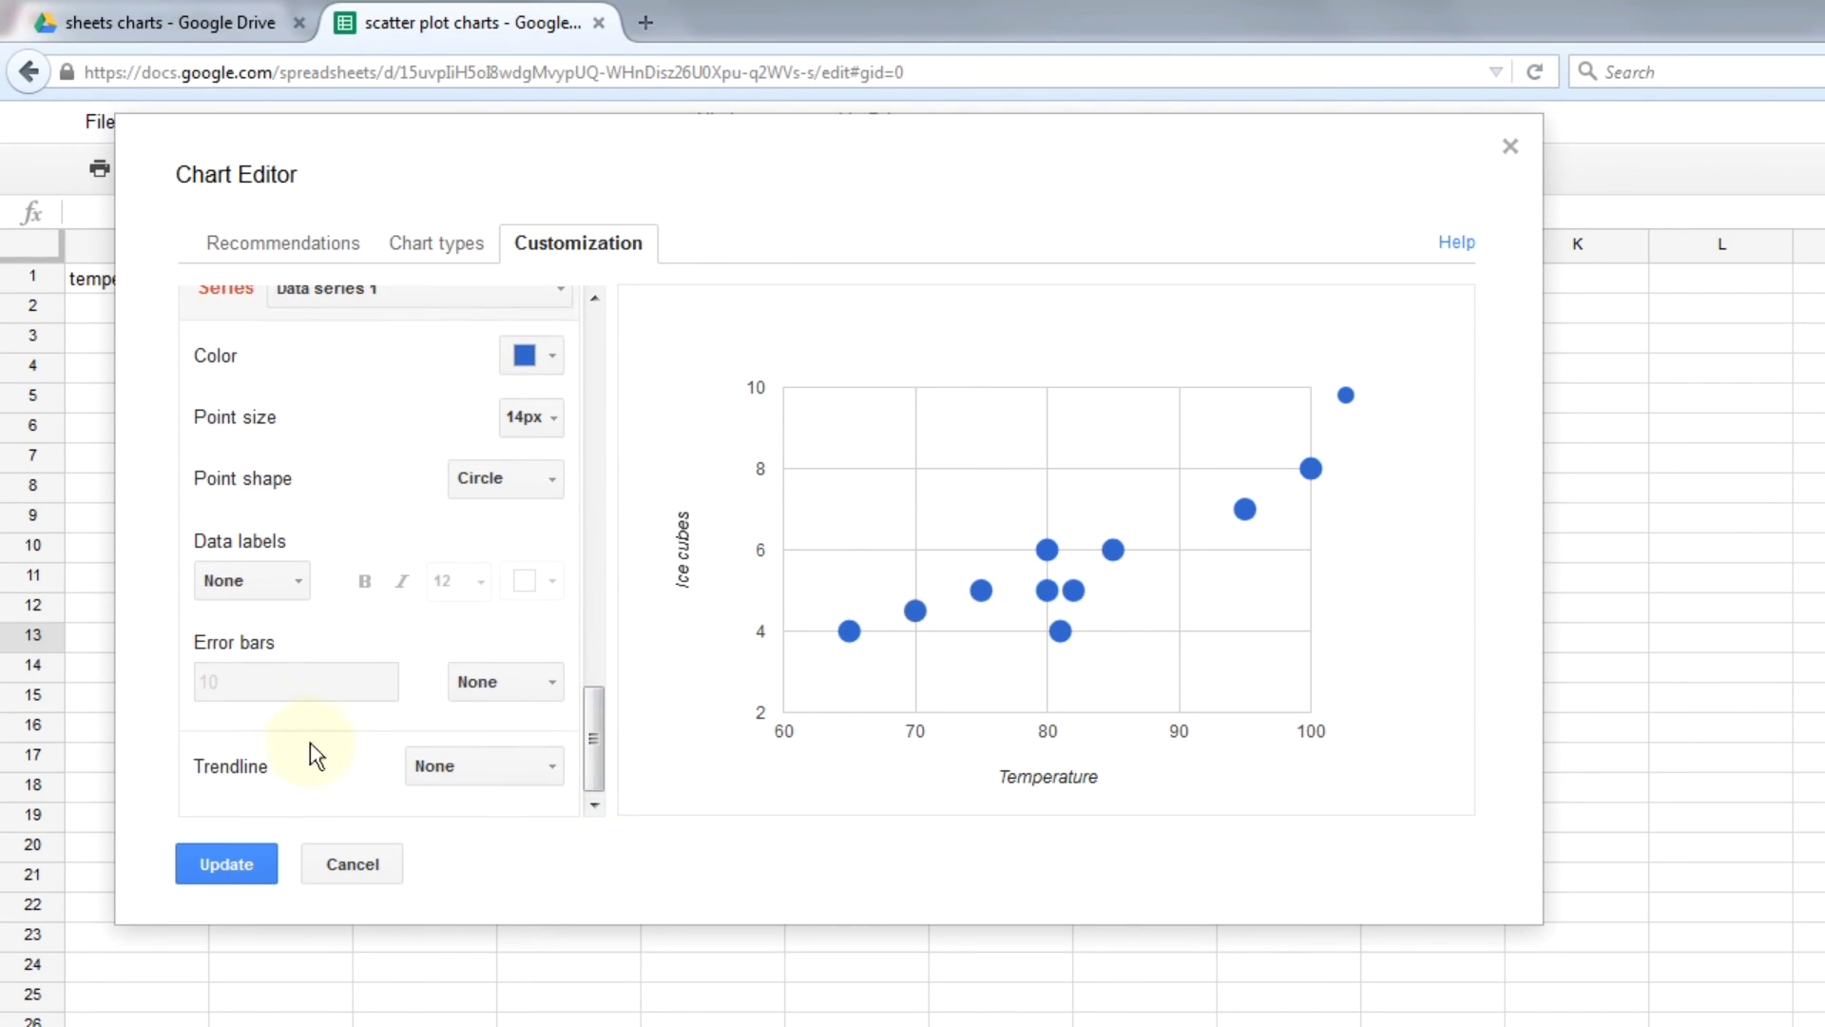
{"action": "left_click", "coordinate": [493, 702]}
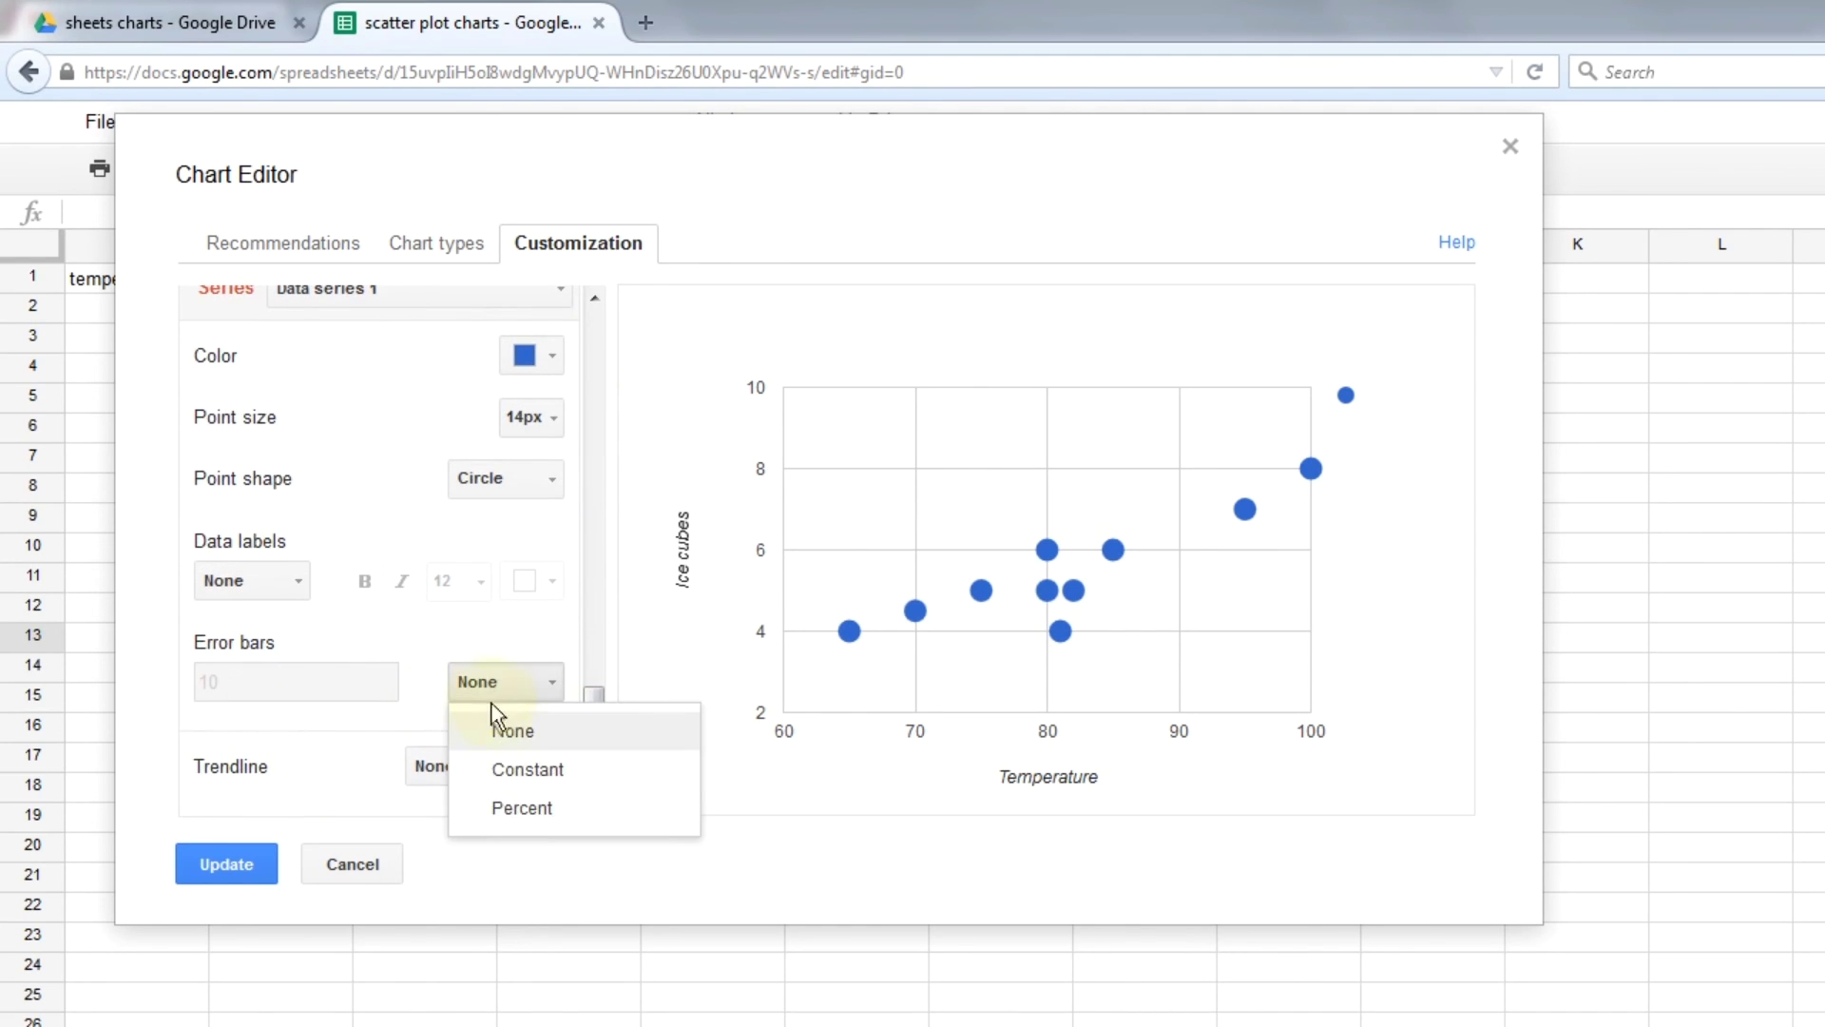
- Apply Constant error bars with a value of 2 to the ice cubes chart series
{"action": "left_click", "coordinate": [503, 771]}
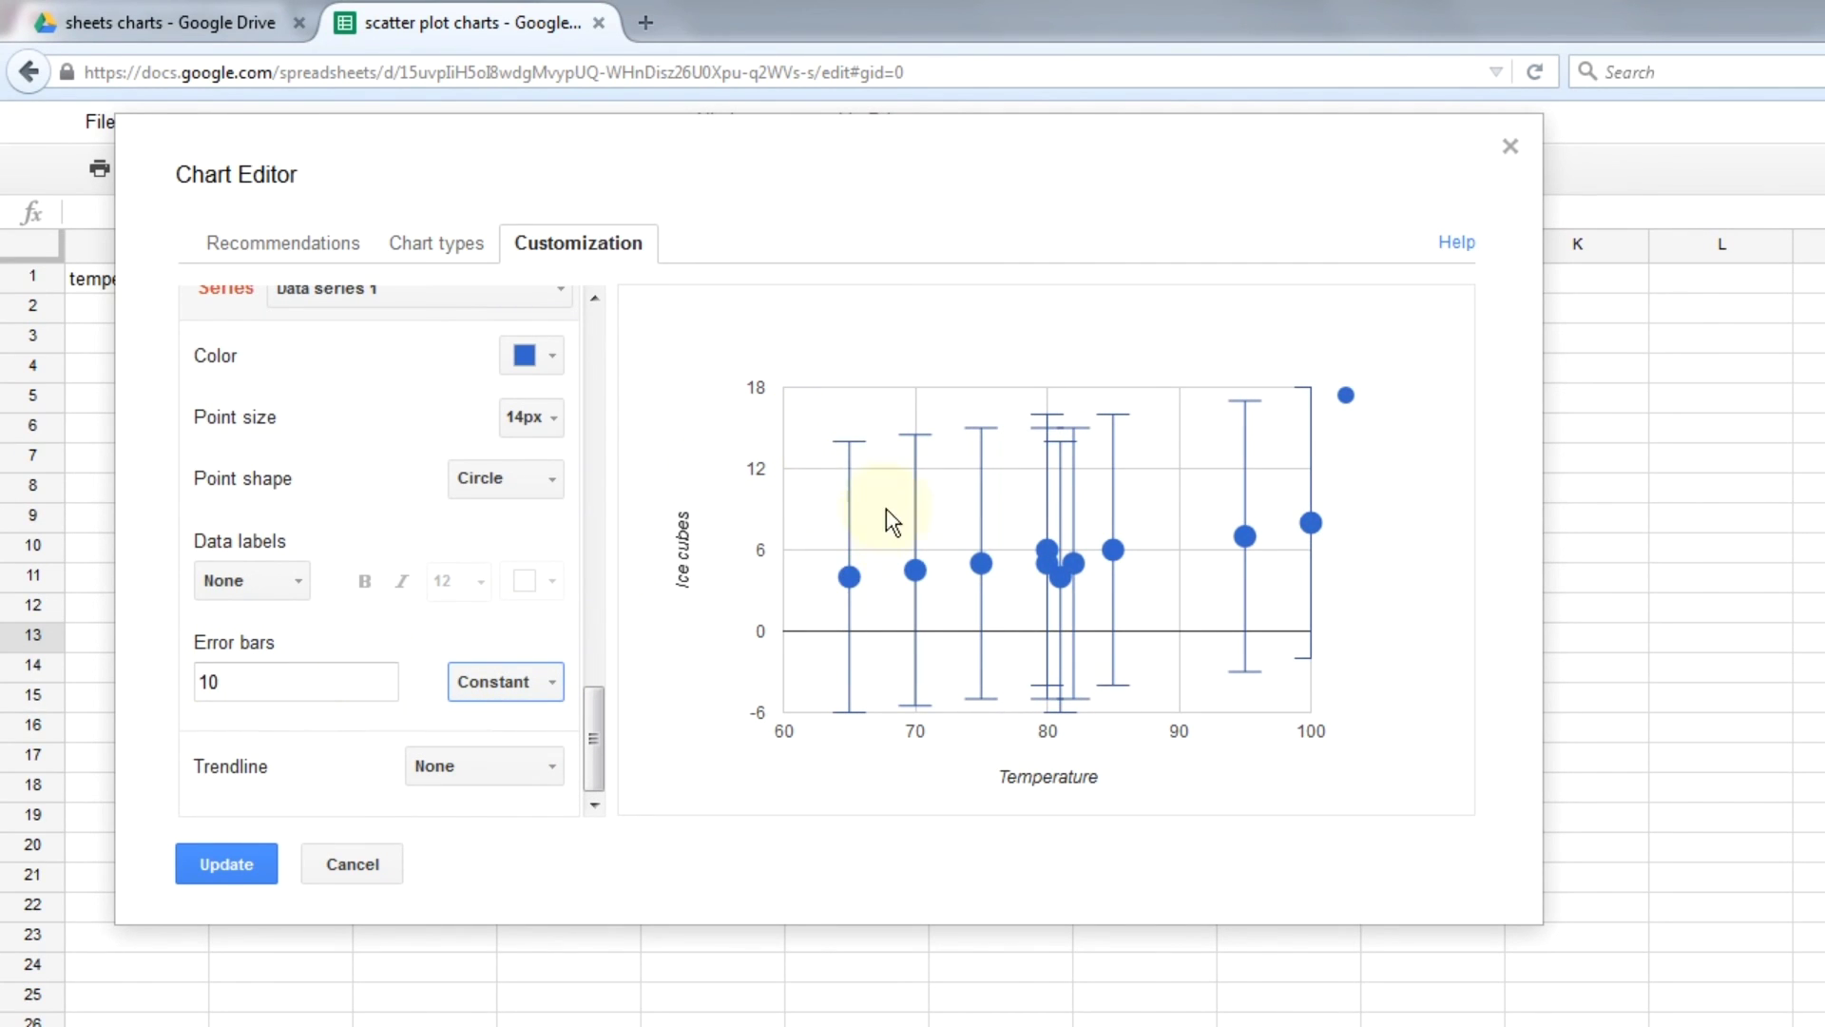
{"action": "mouse_move", "coordinate": [1089, 559]}
{"action": "double_click", "coordinate": [204, 682]}
{"action": "key", "text": "Tab"}
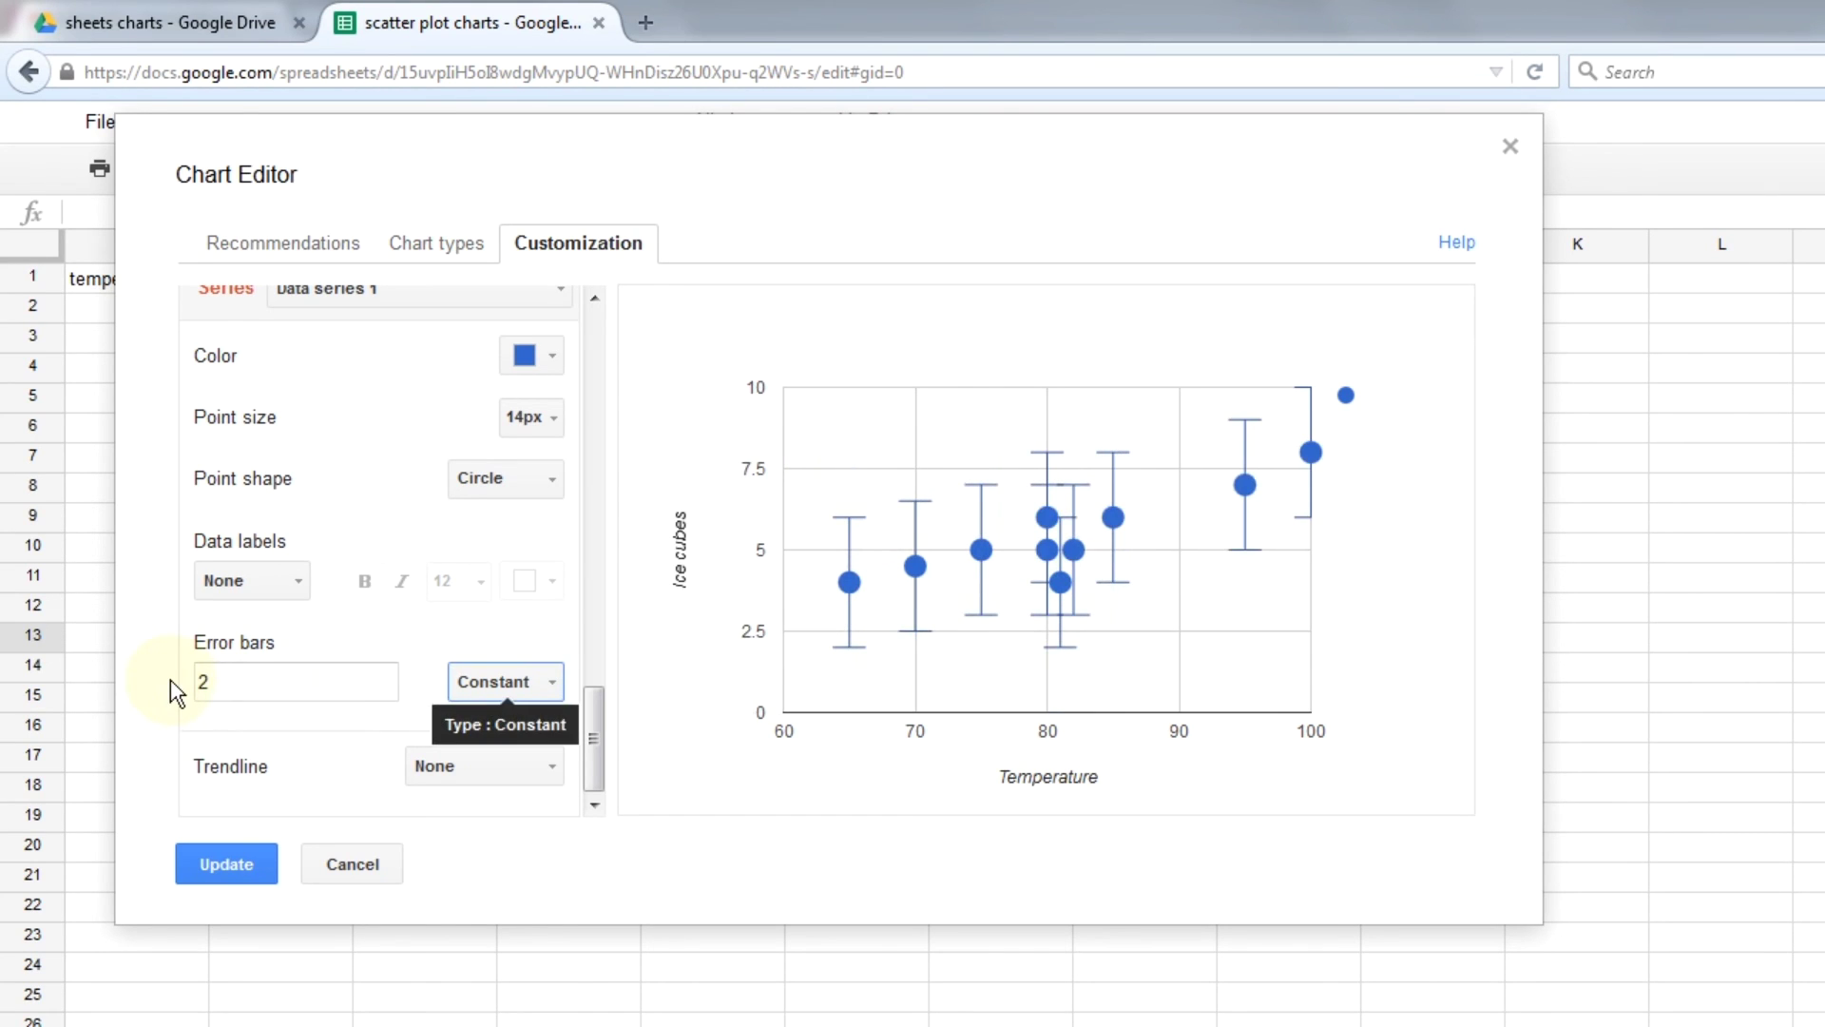